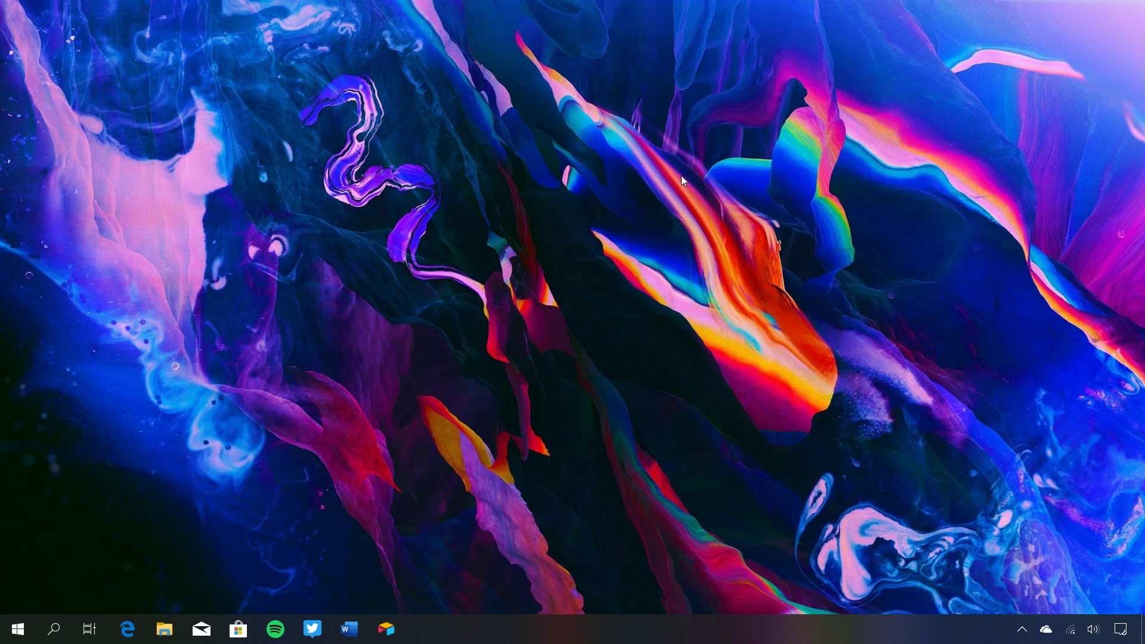
# Step: Launch Microsoft Edge from the Windows taskbar icon
pyautogui.click(127, 628)
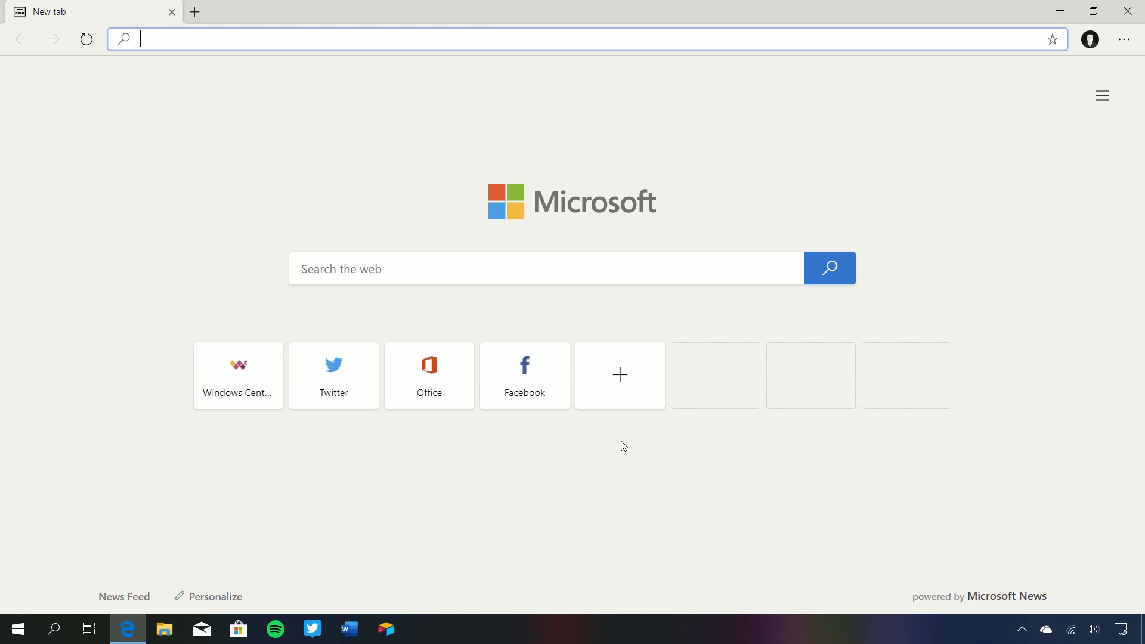
# Step: Try the Inspirational layout on the new tab page
pyautogui.click(451, 439)
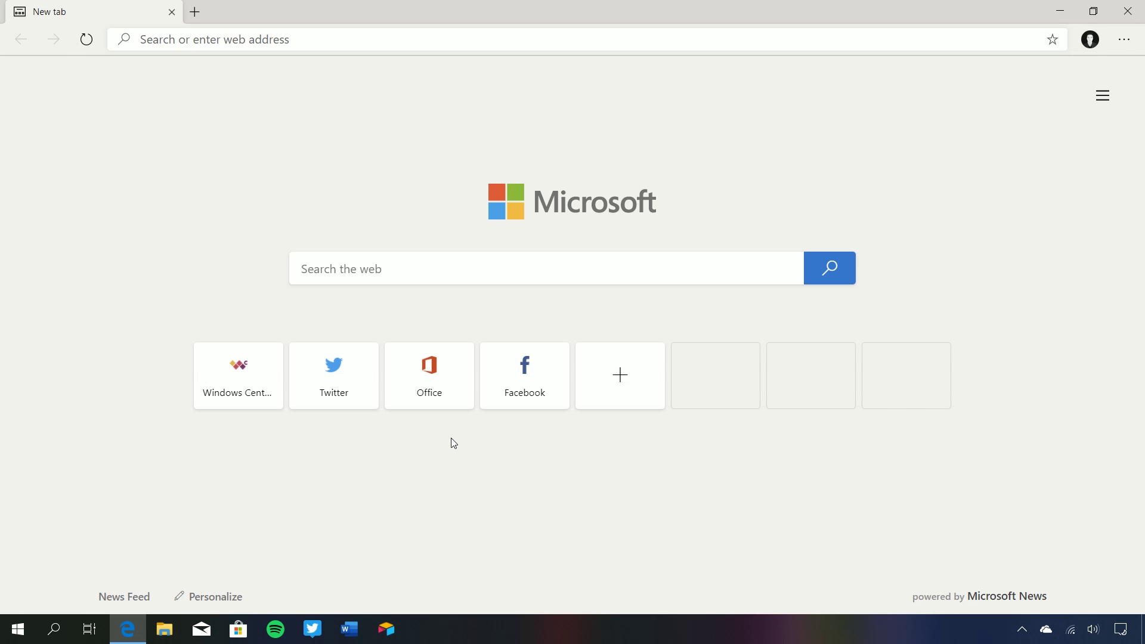
pyautogui.click(1099, 97)
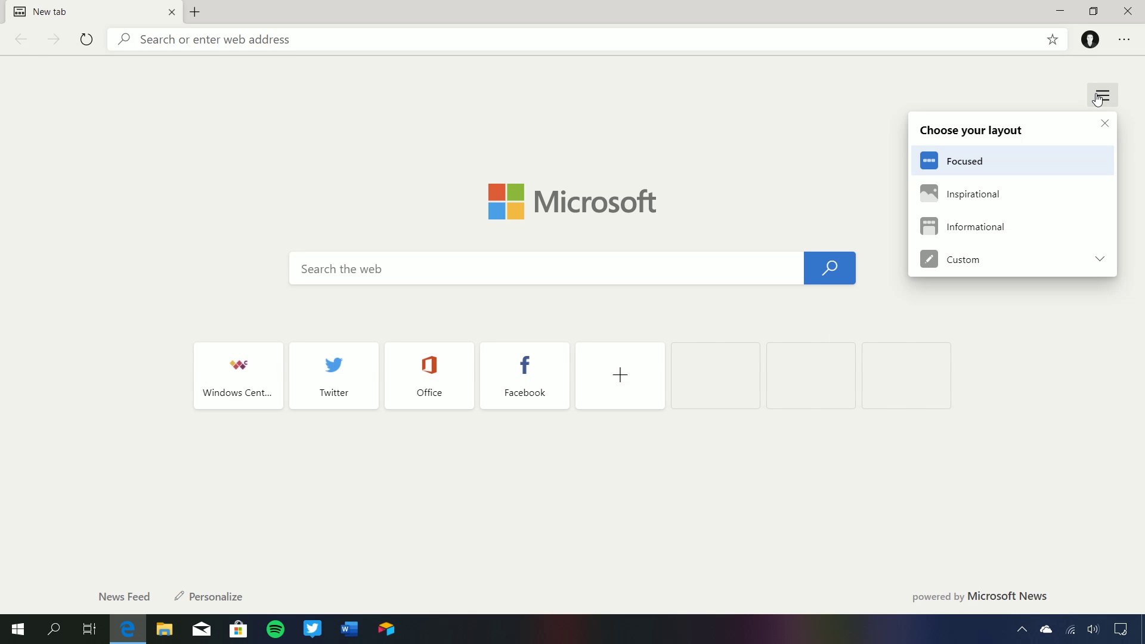
pyautogui.click(1098, 97)
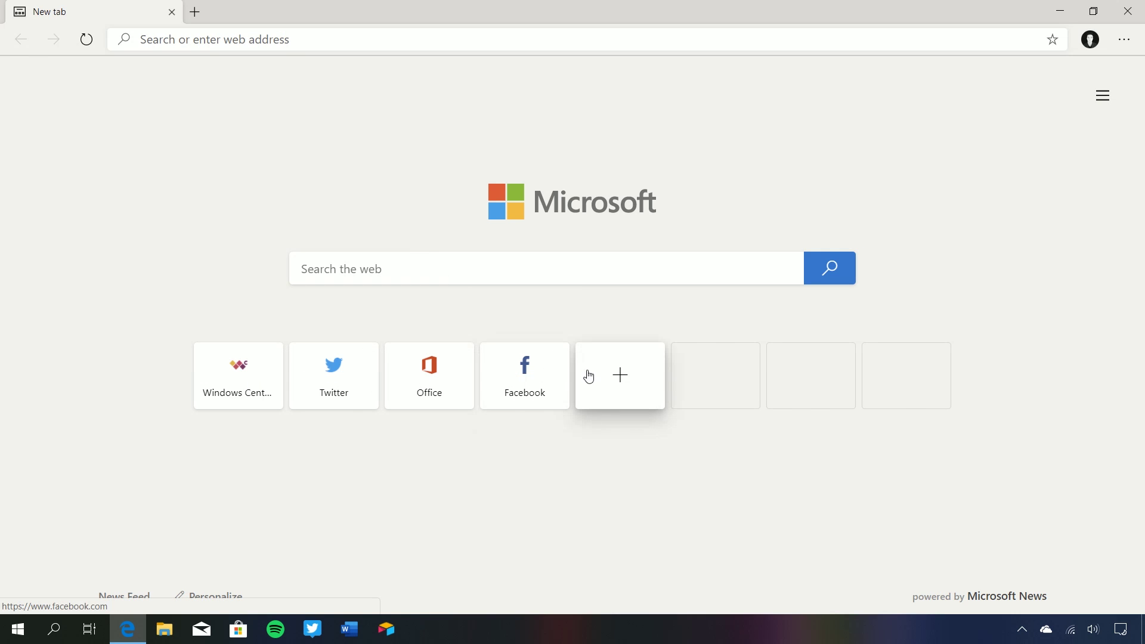
pyautogui.scroll(-5, 977, 284)
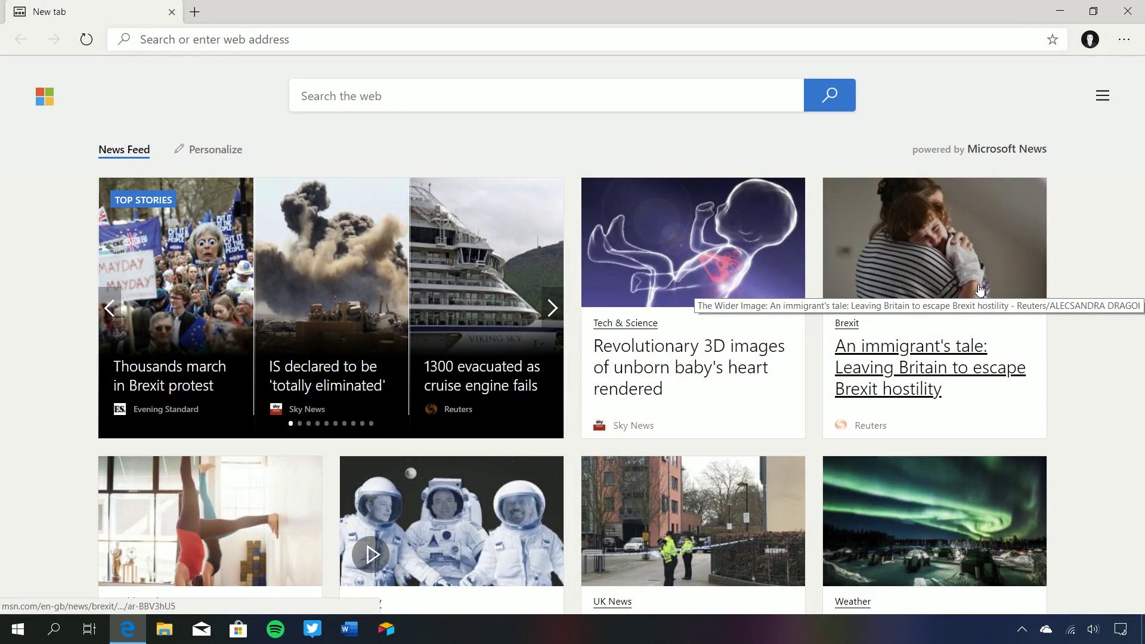
pyautogui.scroll(5, 979, 288)
pyautogui.click(1108, 100)
pyautogui.click(1029, 195)
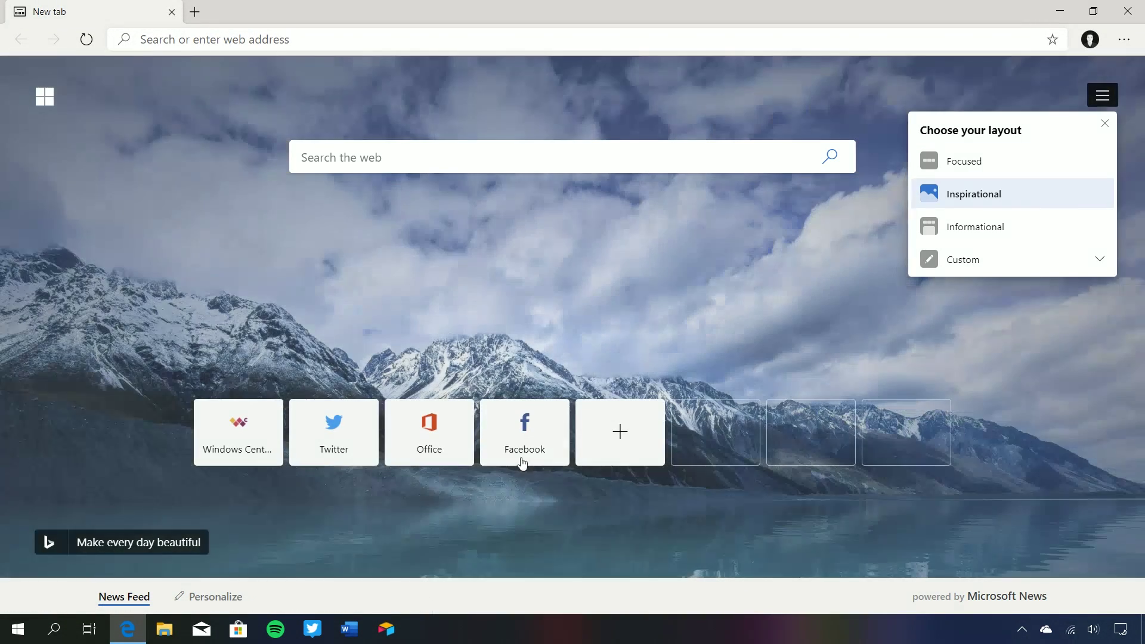
pyautogui.click(253, 266)
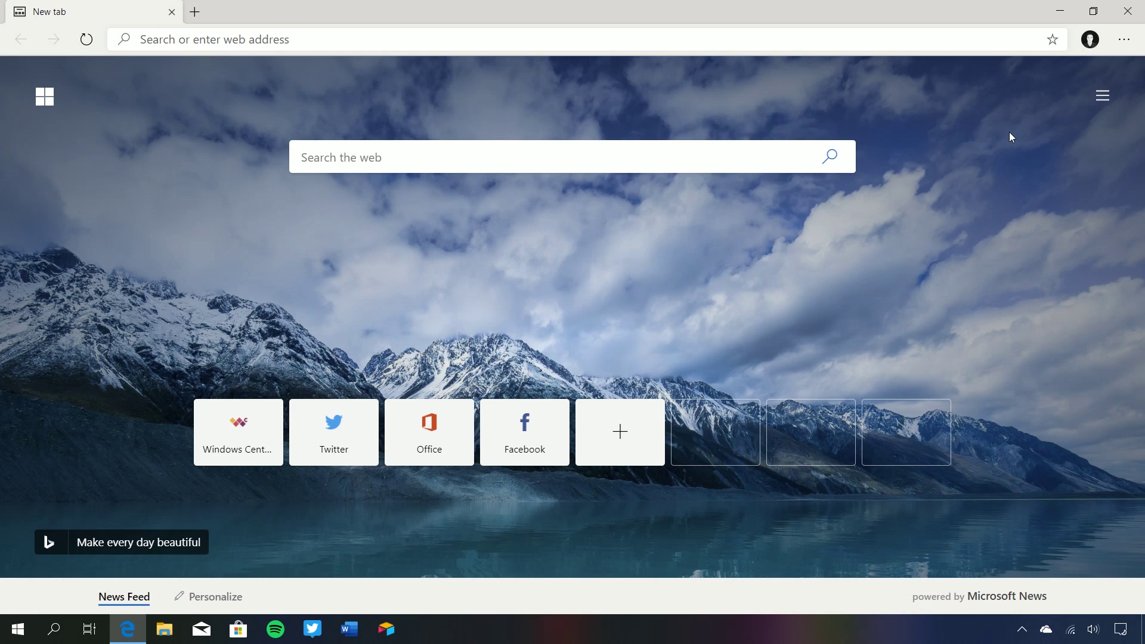
# Step: Switch the new tab page layout to Informational
pyautogui.scroll(-2, 1009, 131)
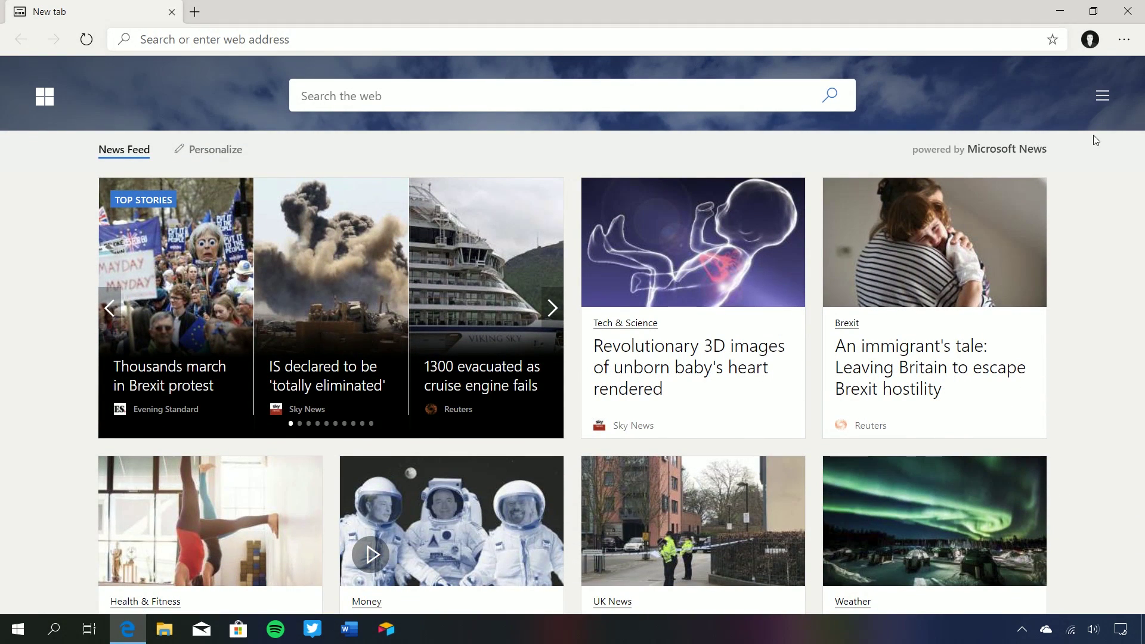
pyautogui.scroll(2, 1095, 138)
pyautogui.click(1101, 95)
pyautogui.click(1020, 235)
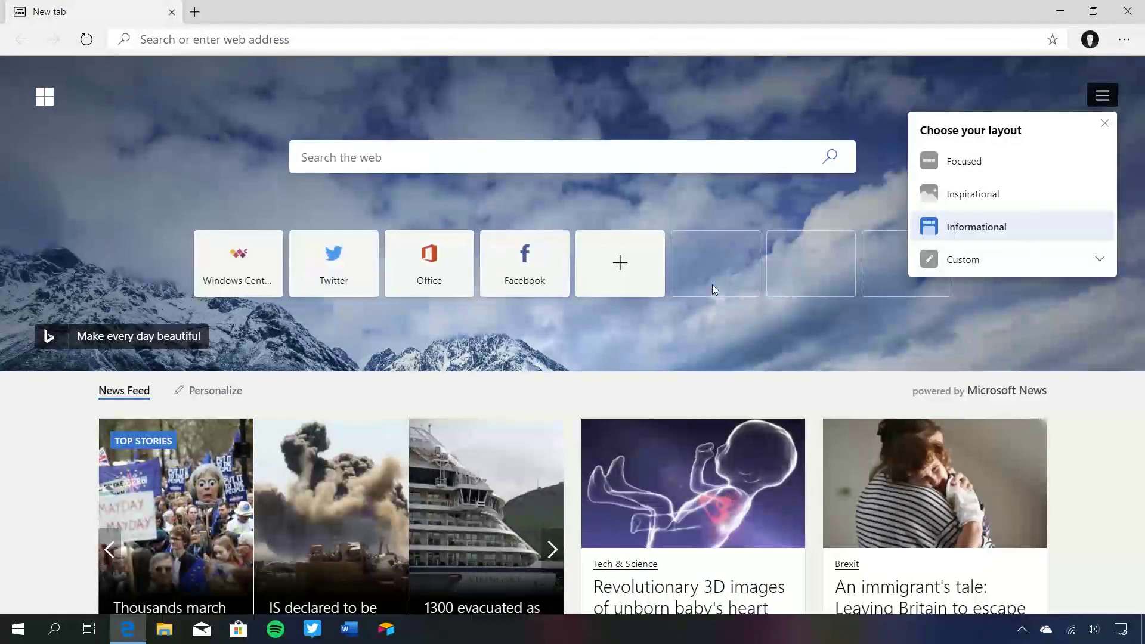
pyautogui.click(681, 197)
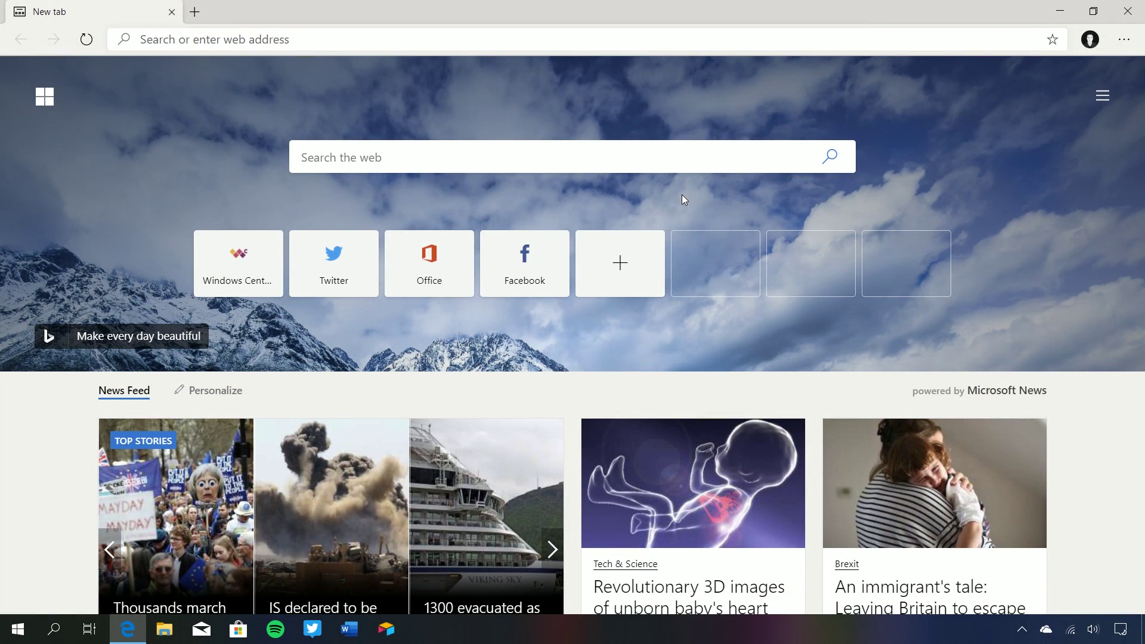
# Step: In the Custom layout options, switch Image of the day off
pyautogui.click(1102, 96)
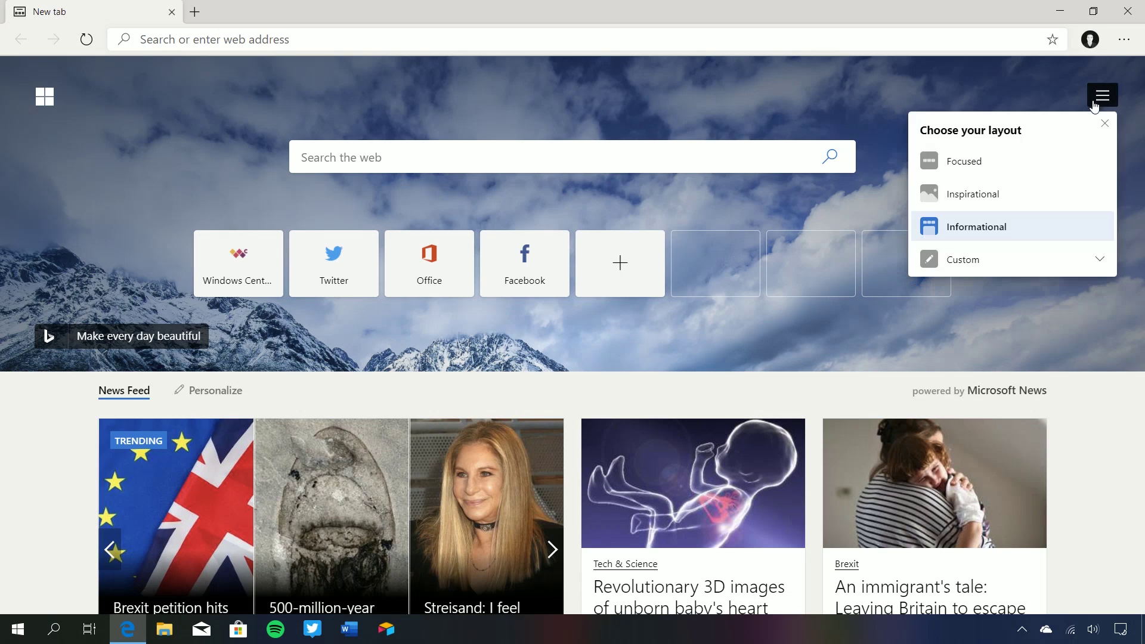
pyautogui.click(1013, 262)
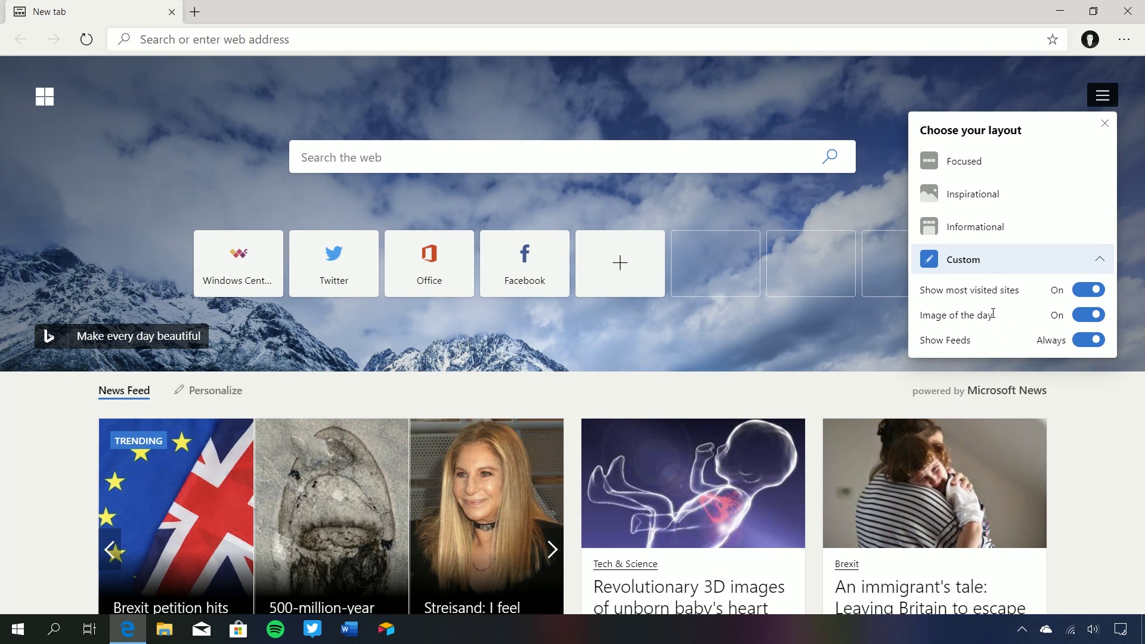
pyautogui.click(1088, 315)
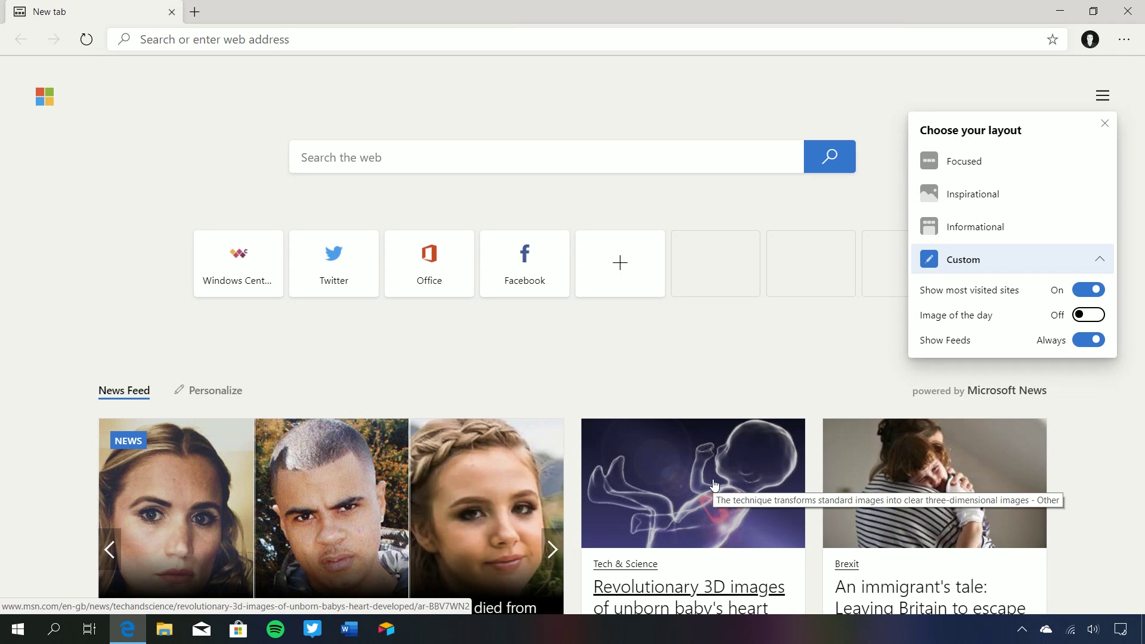
pyautogui.click(557, 377)
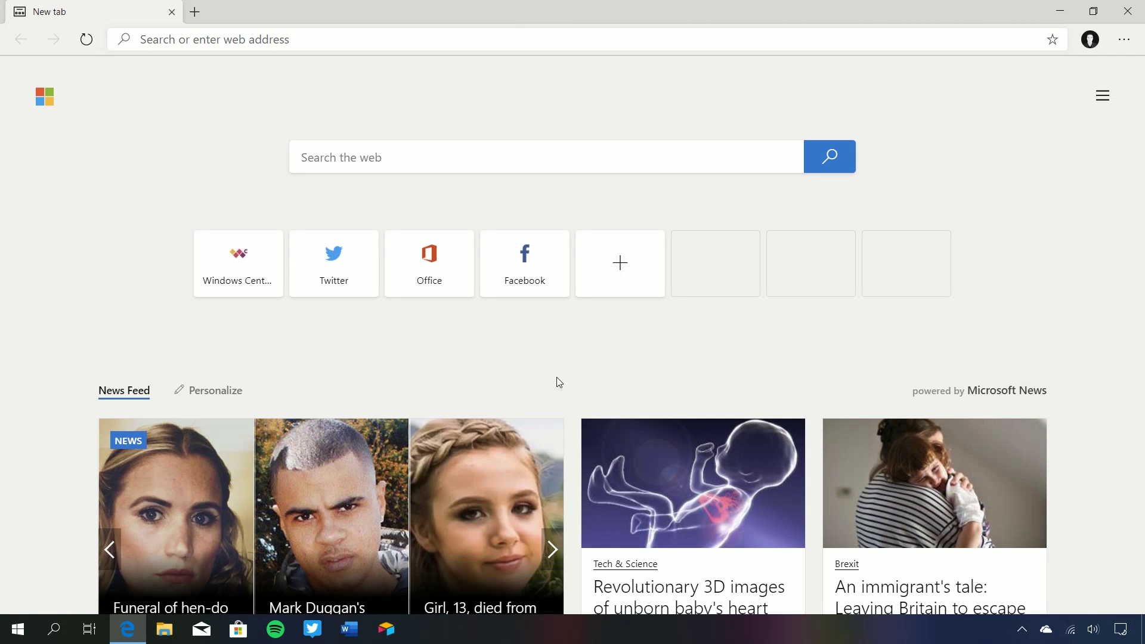
# Step: Browse the News Feed stories and the Personalize topics, then return to News Feed
pyautogui.scroll(-3, 556, 377)
pyautogui.scroll(-1, 558, 381)
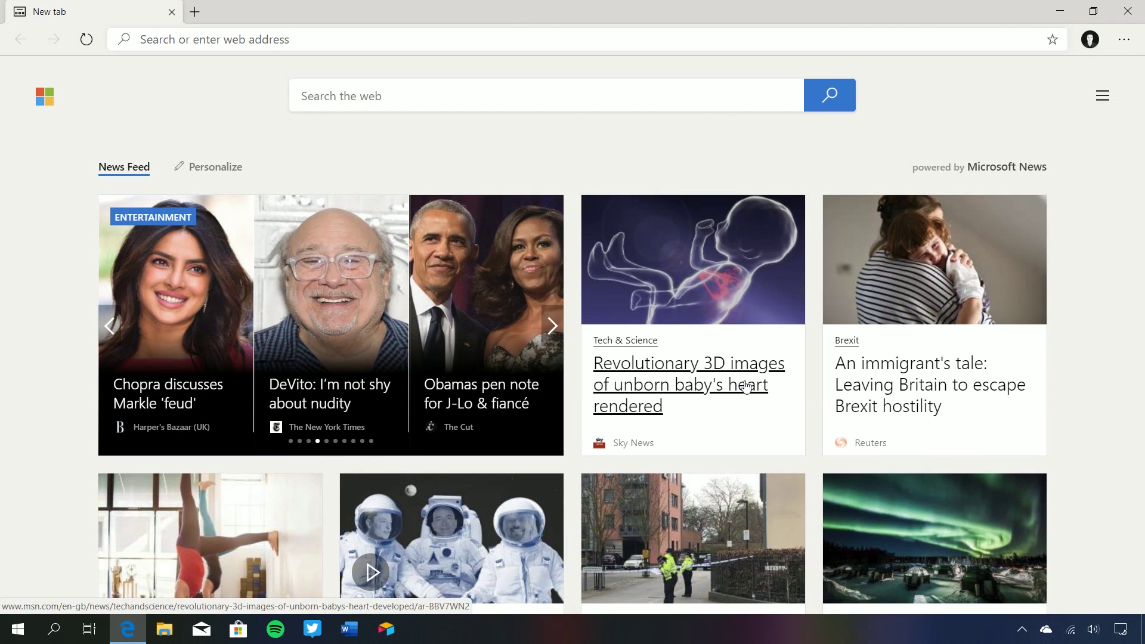
pyautogui.scroll(2, 1092, 155)
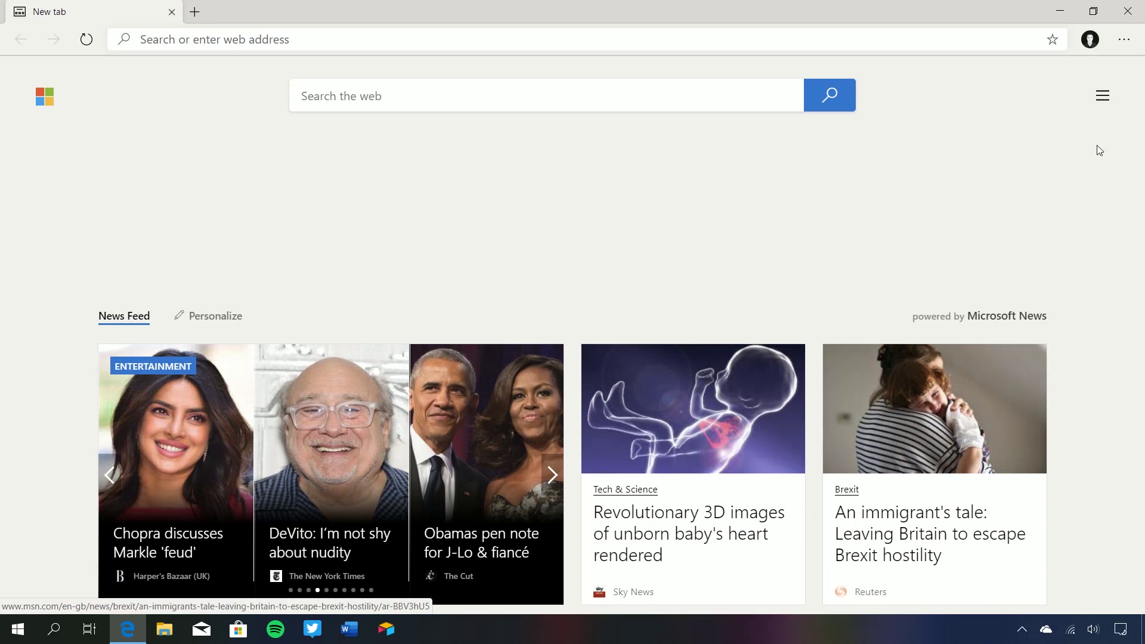
pyautogui.click(222, 316)
pyautogui.scroll(-2, 509, 231)
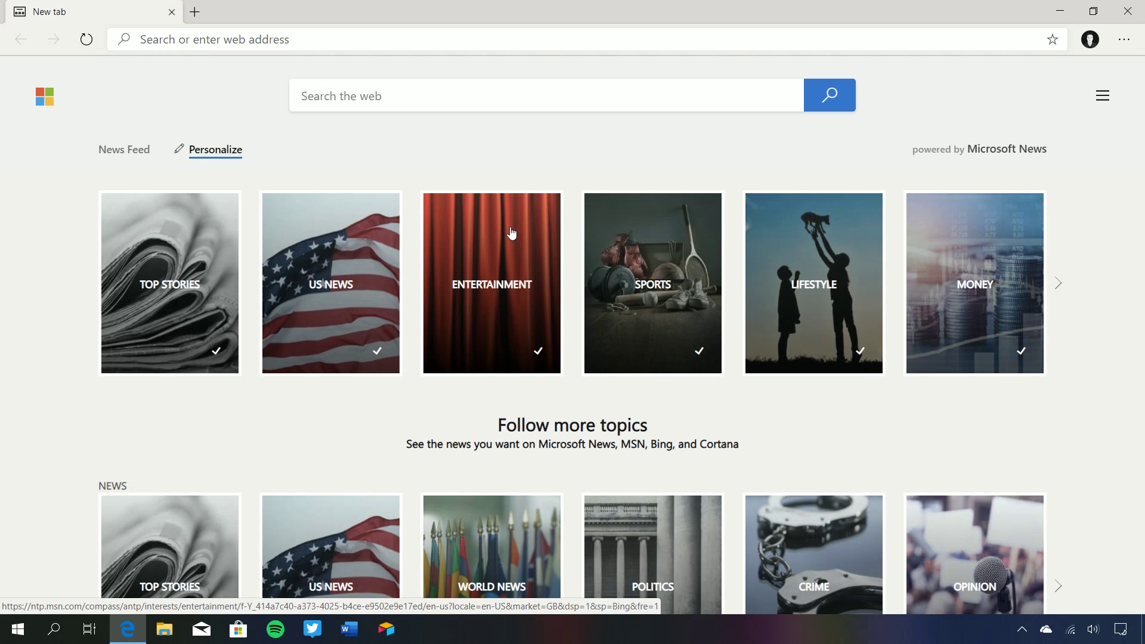
pyautogui.click(124, 150)
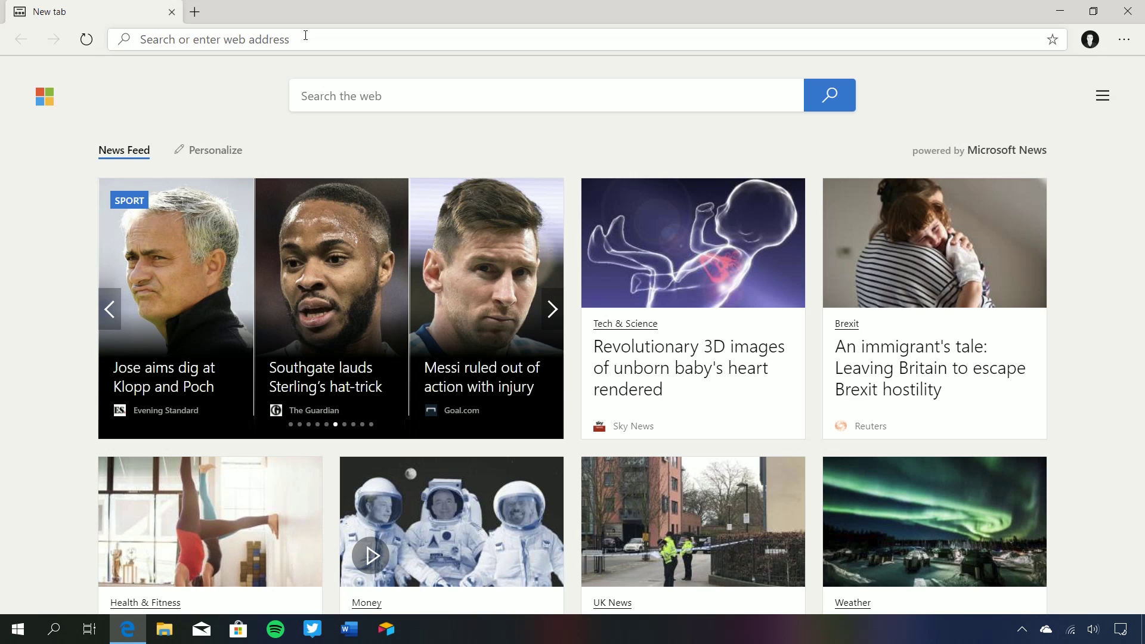
# Step: In a new tab, add a browser profile named 'Test' with the headphones avatar
pyautogui.click(195, 12)
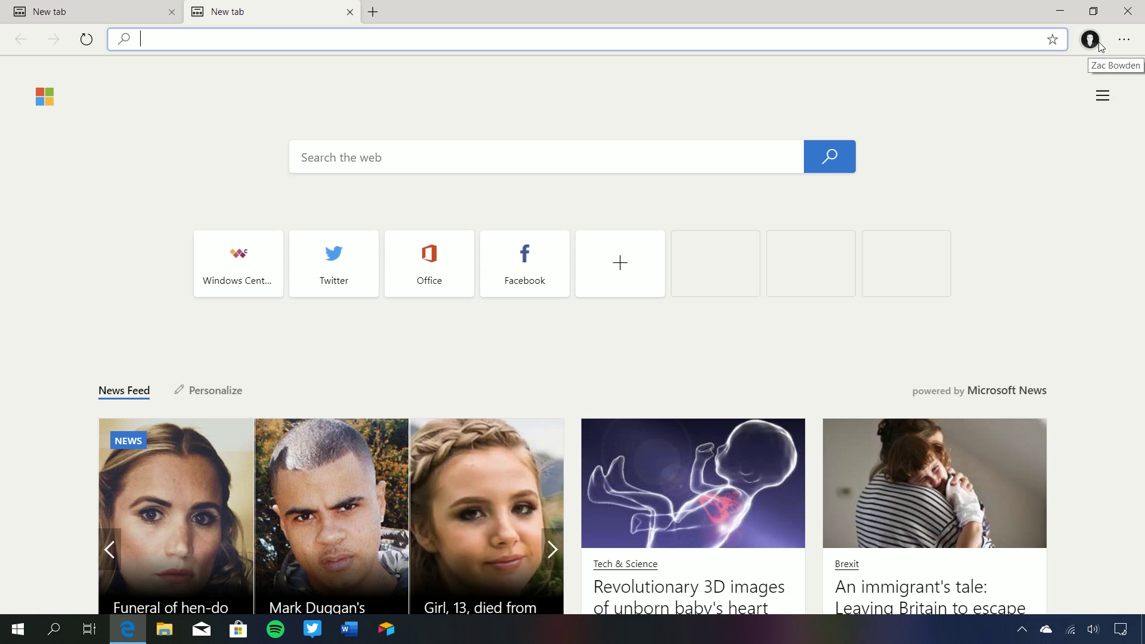
pyautogui.click(1090, 40)
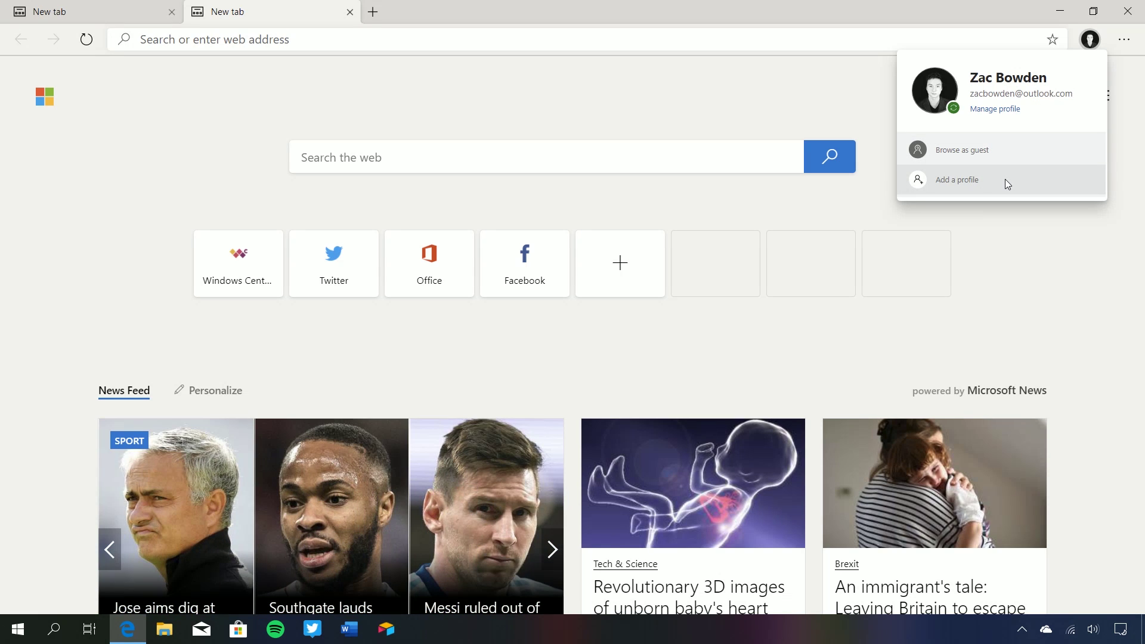
pyautogui.click(1010, 185)
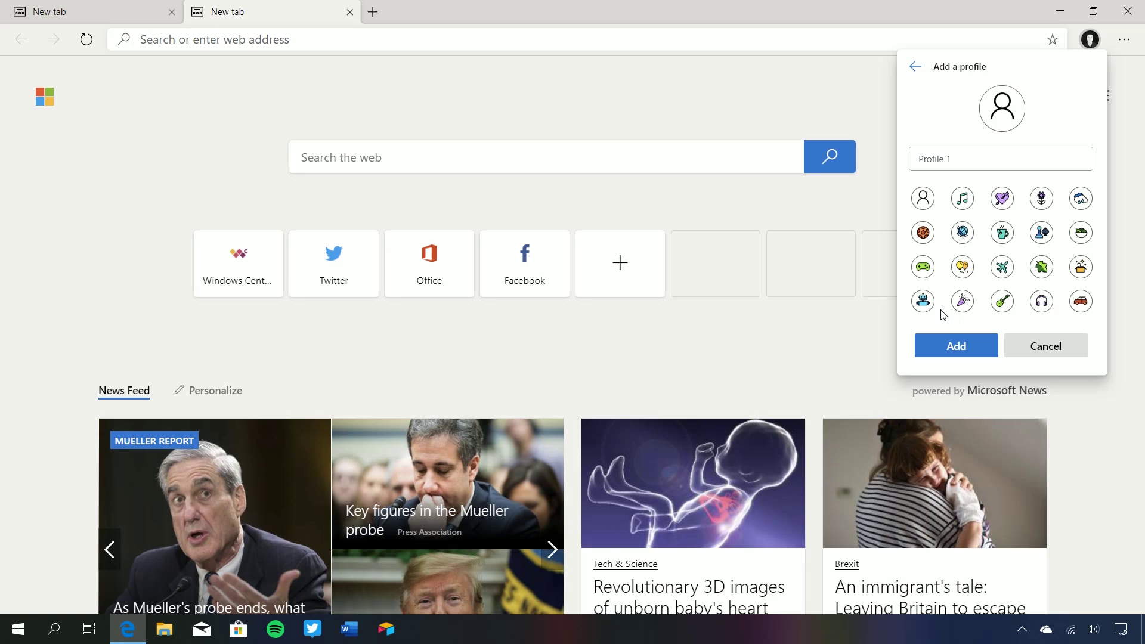
pyautogui.click(987, 158)
pyautogui.write('Test')
pyautogui.click(1001, 266)
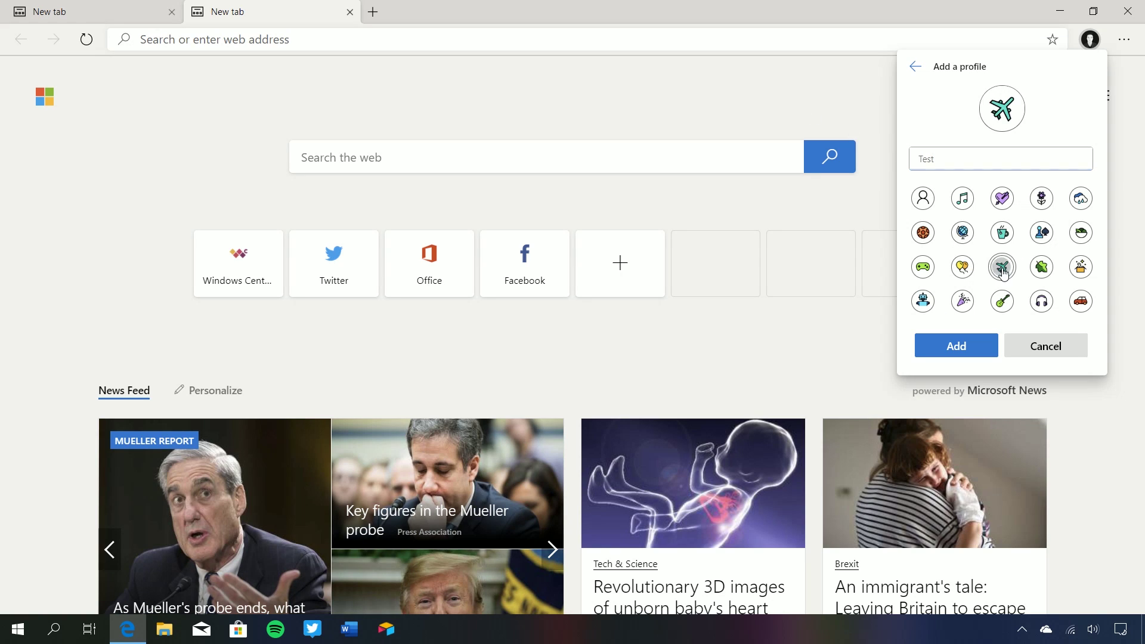
pyautogui.click(1041, 301)
pyautogui.click(976, 356)
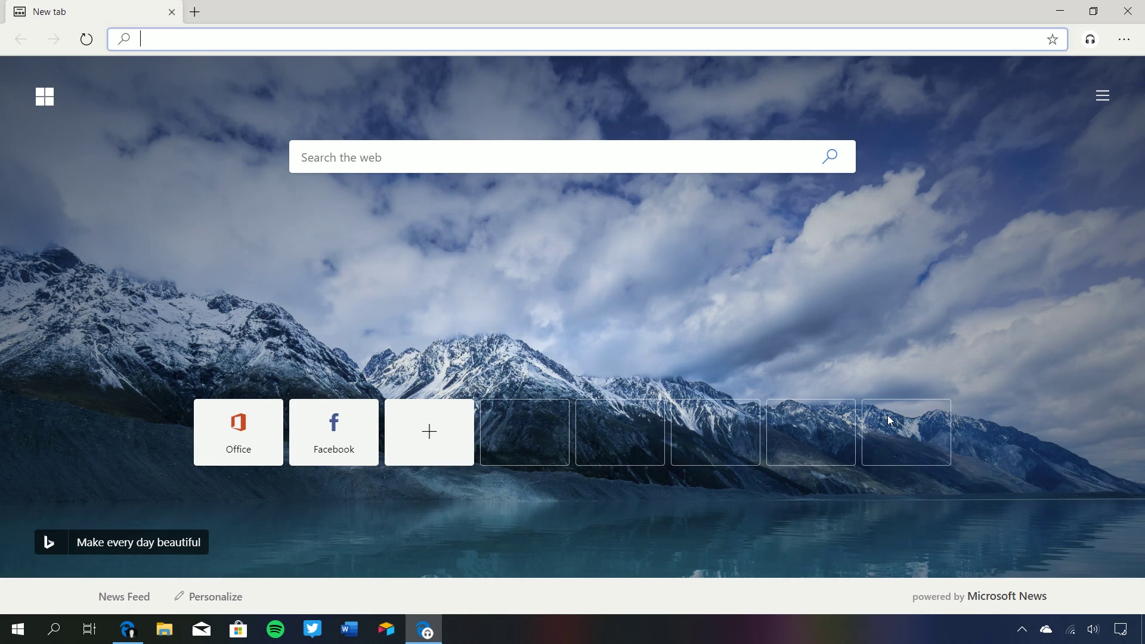
# Step: Dismiss the Test profile's sign-in prompt, then remove the profile via Manage profile and confirm
pyautogui.click(1089, 41)
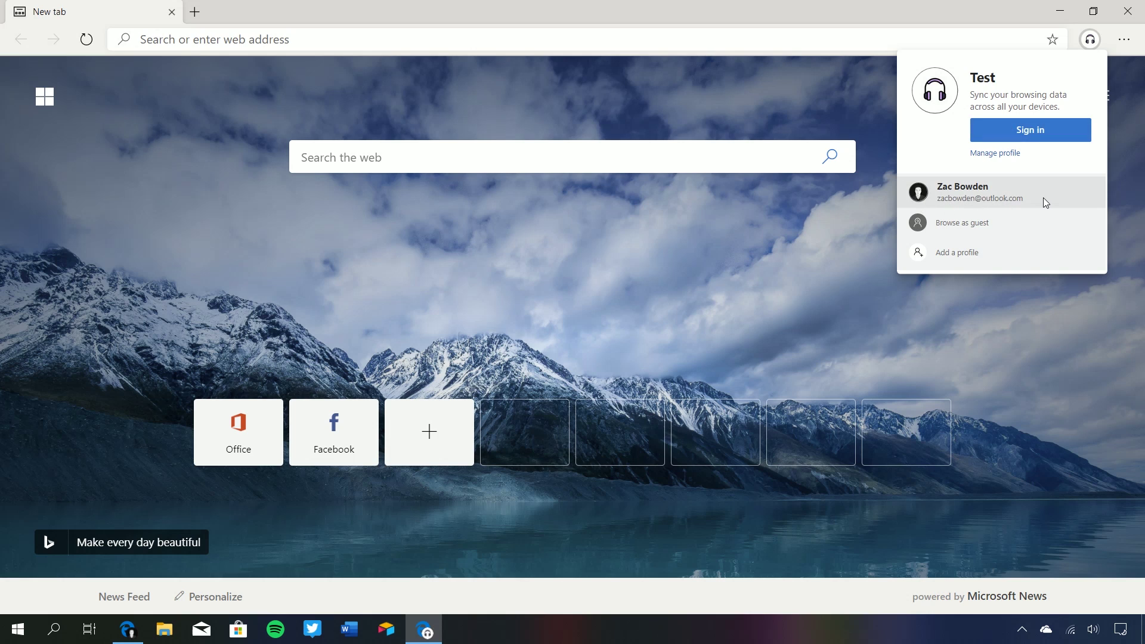
pyautogui.click(1027, 132)
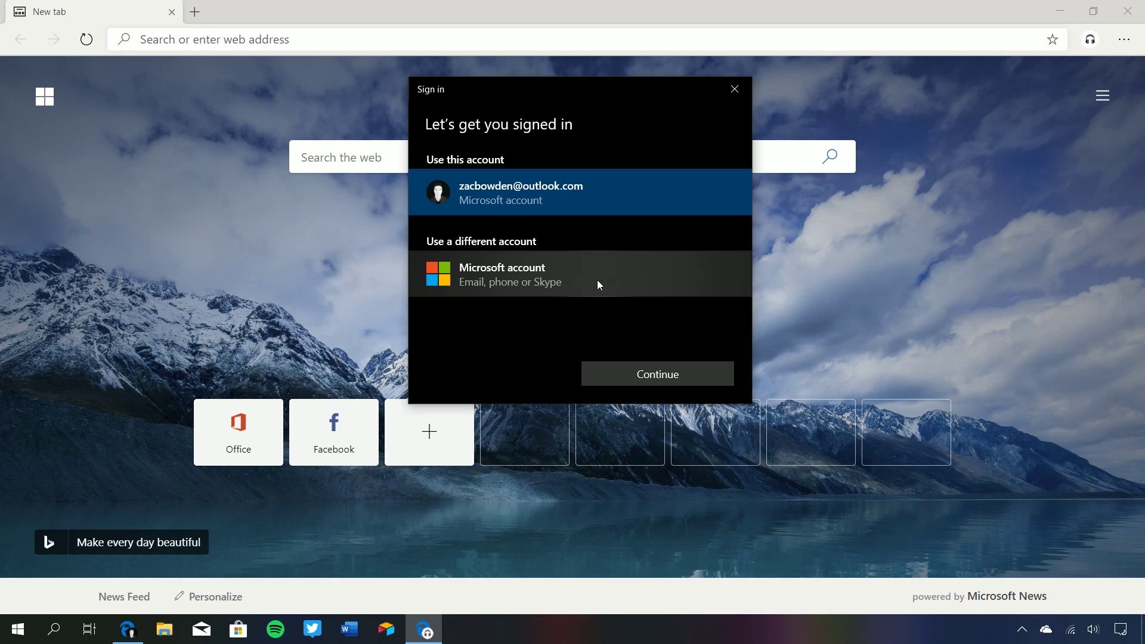
pyautogui.click(734, 89)
pyautogui.click(1090, 39)
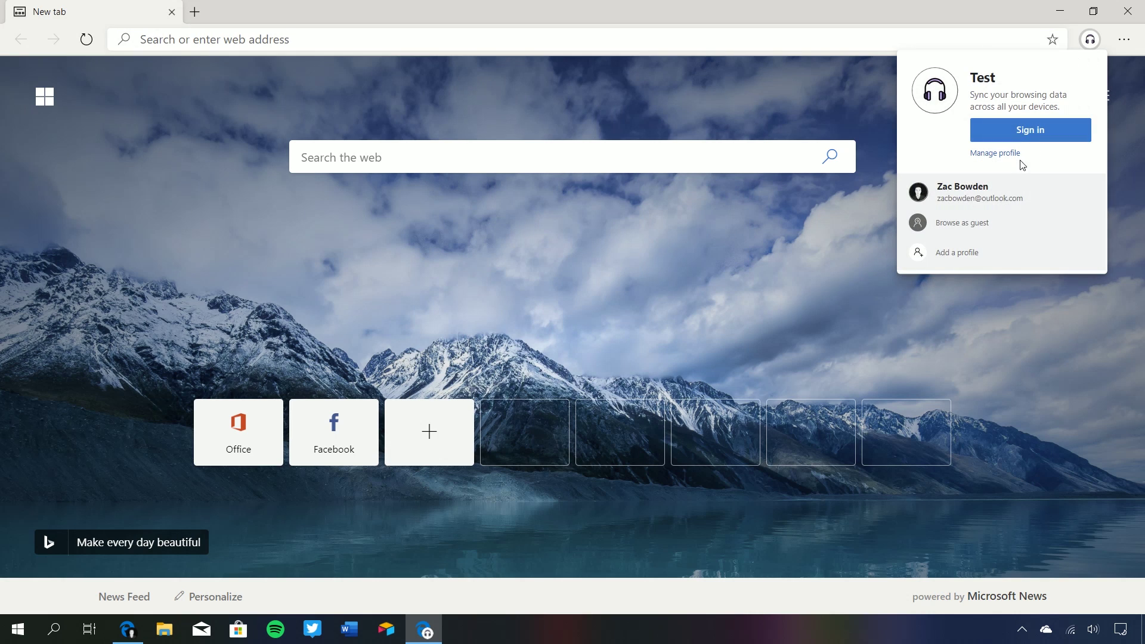
pyautogui.click(999, 155)
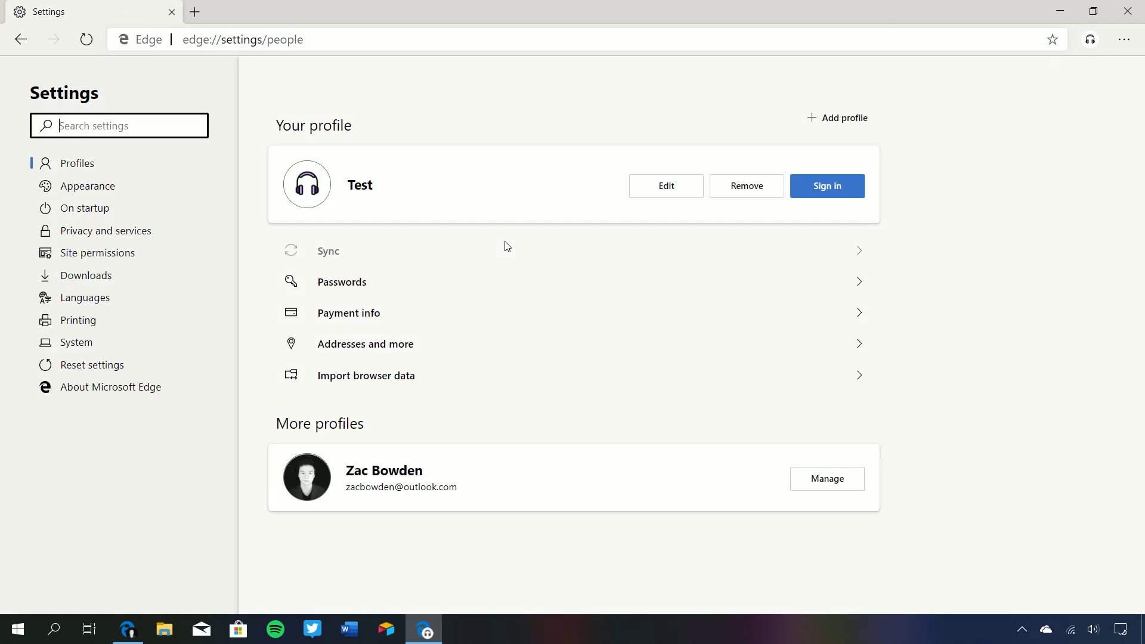
pyautogui.click(744, 194)
pyautogui.click(509, 371)
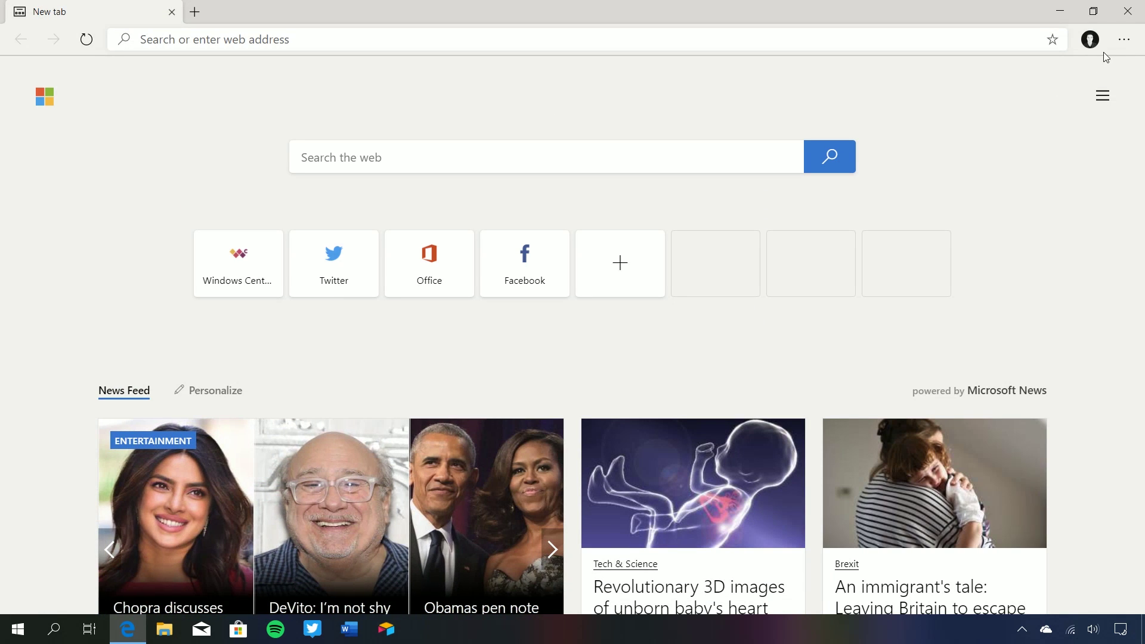
# Step: Open Edge Settings from the Settings and more menu, landing on Profiles
pyautogui.click(1090, 39)
pyautogui.click(779, 79)
pyautogui.click(1124, 40)
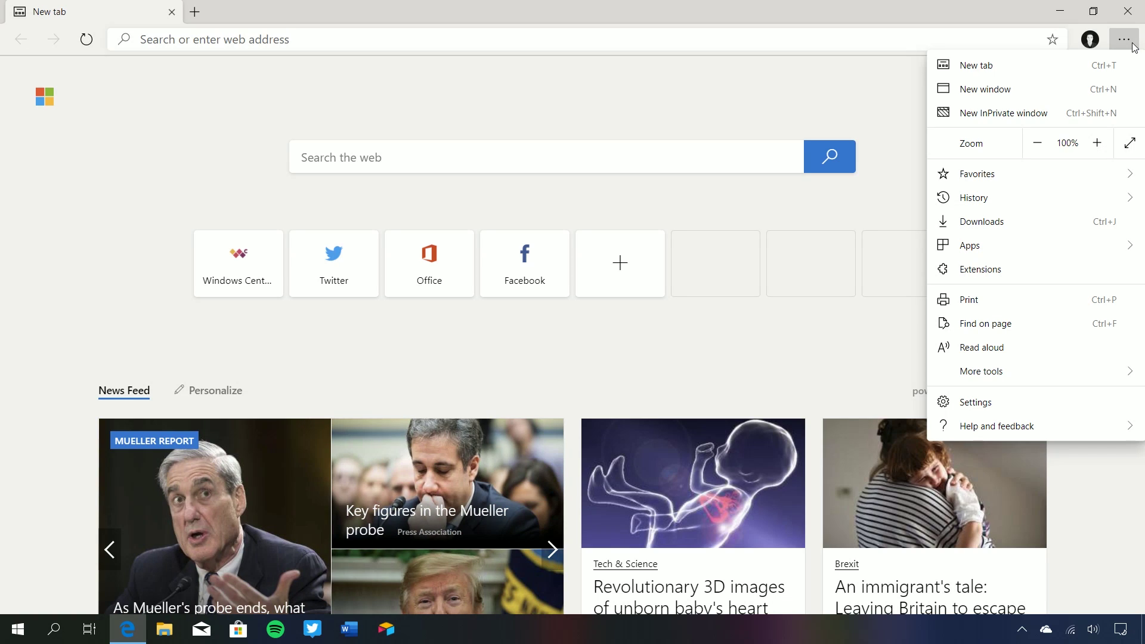
pyautogui.click(1037, 402)
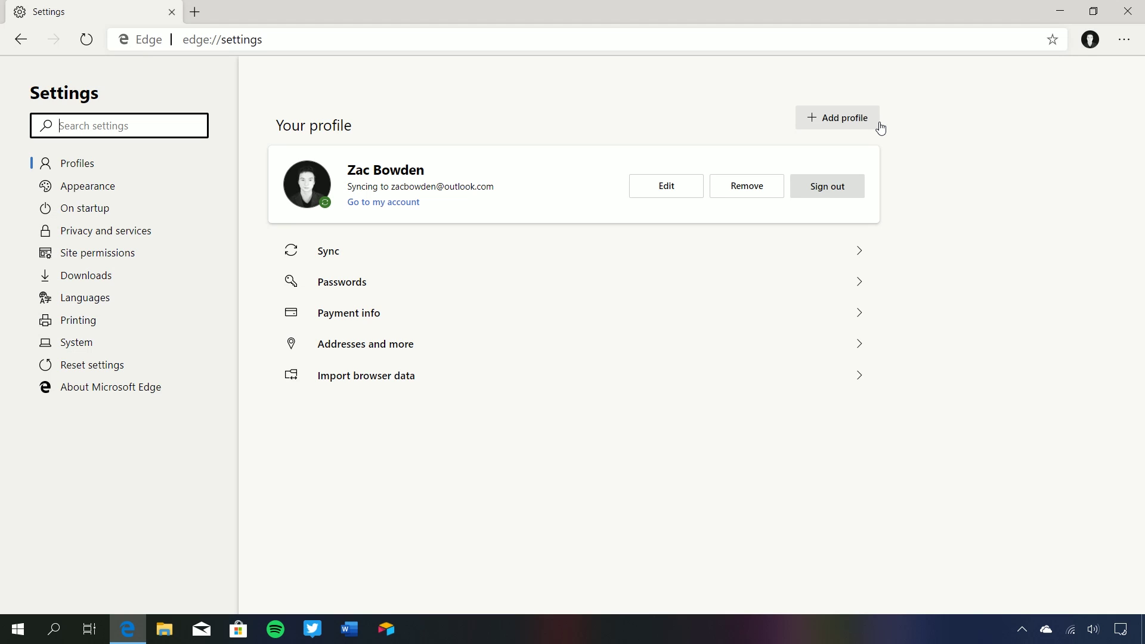
pyautogui.click(695, 187)
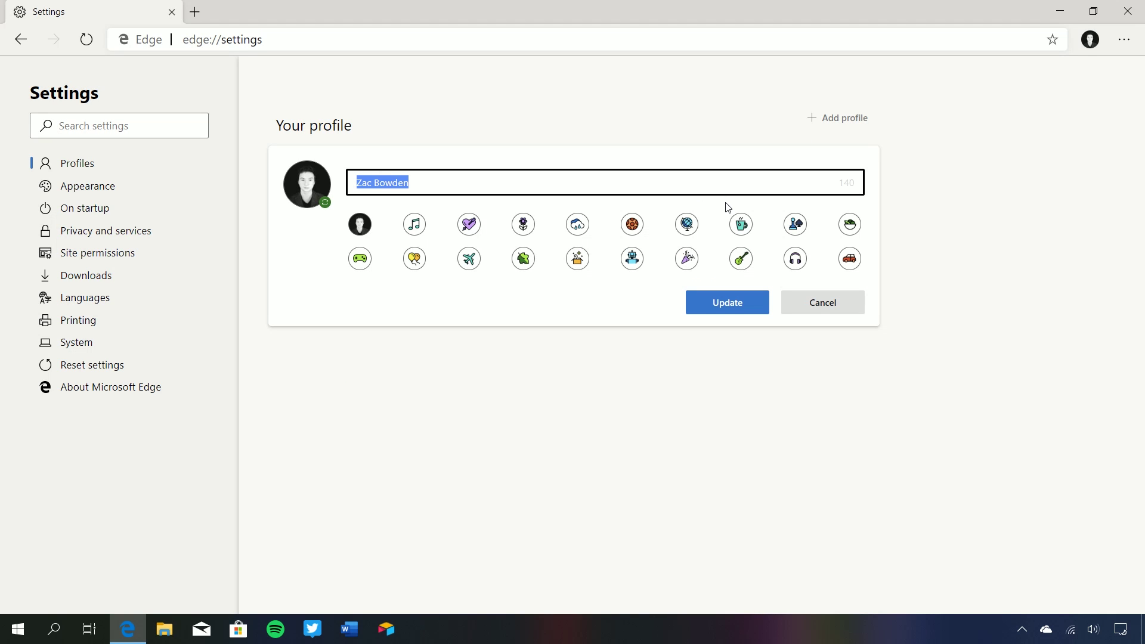
pyautogui.hotkey('alt', 'Left')
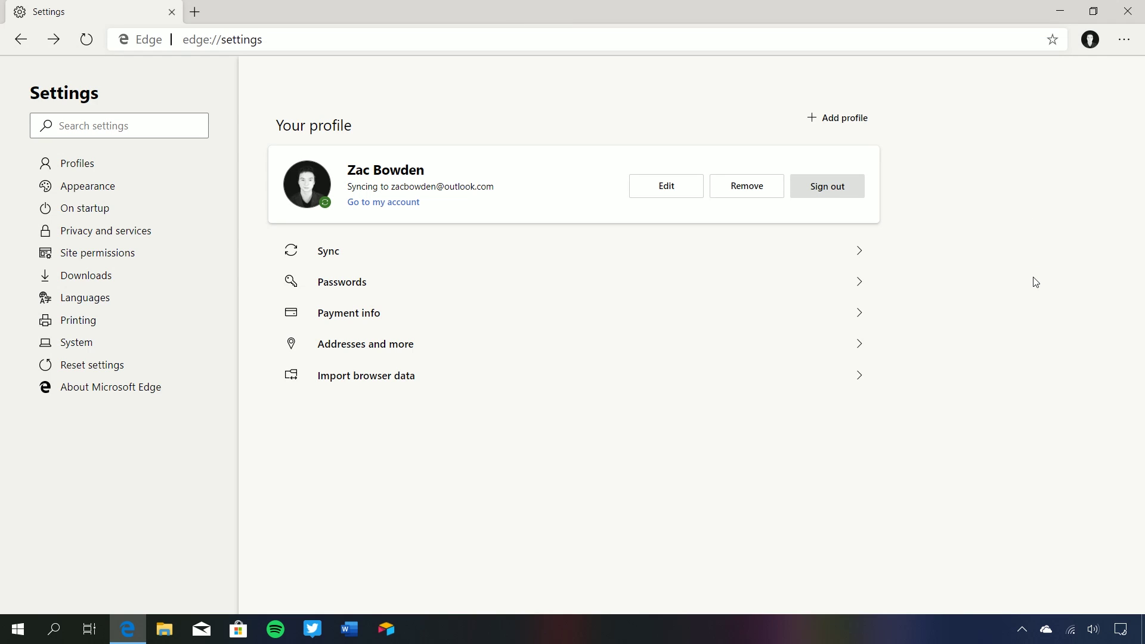
pyautogui.click(328, 249)
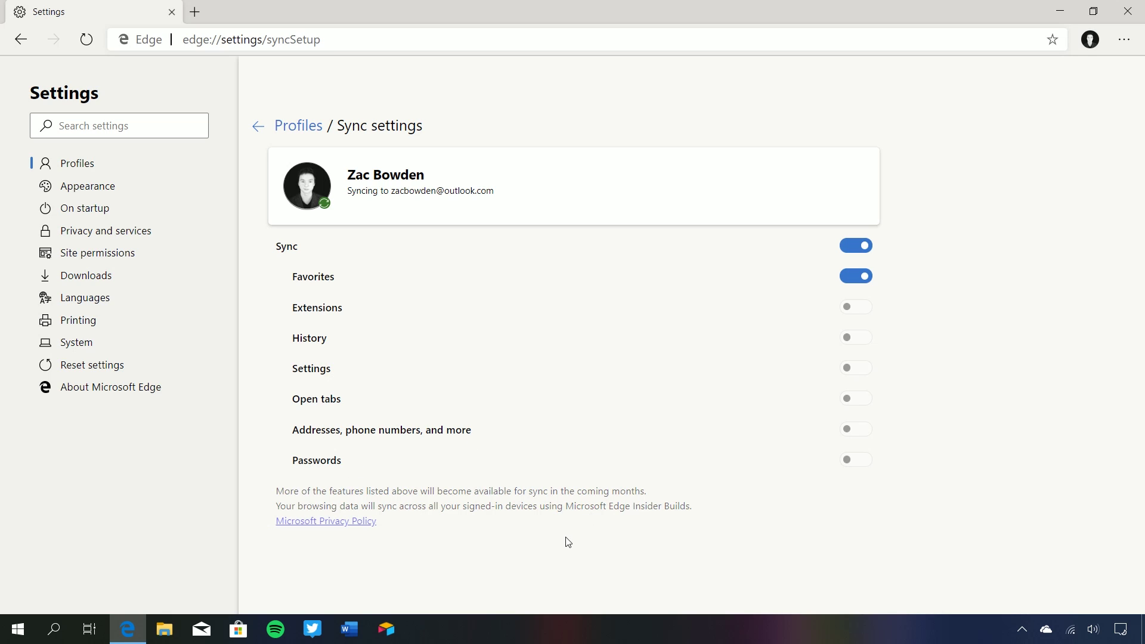
pyautogui.moveTo(284, 491); pyautogui.dragTo(663, 493)
pyautogui.click(691, 541)
pyautogui.click(258, 126)
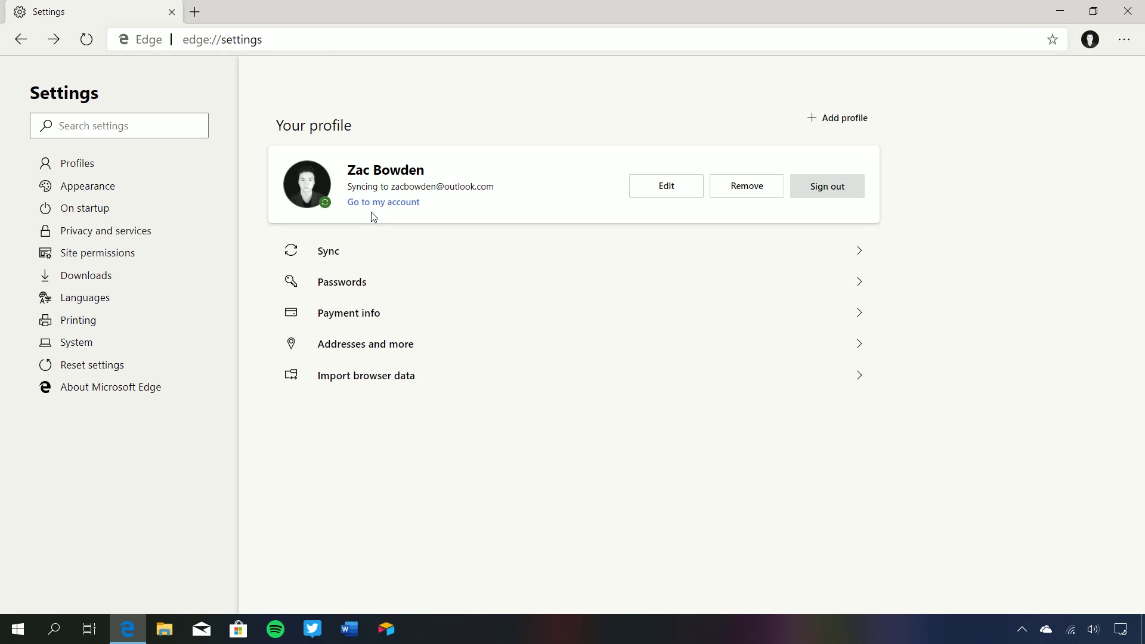
pyautogui.click(348, 286)
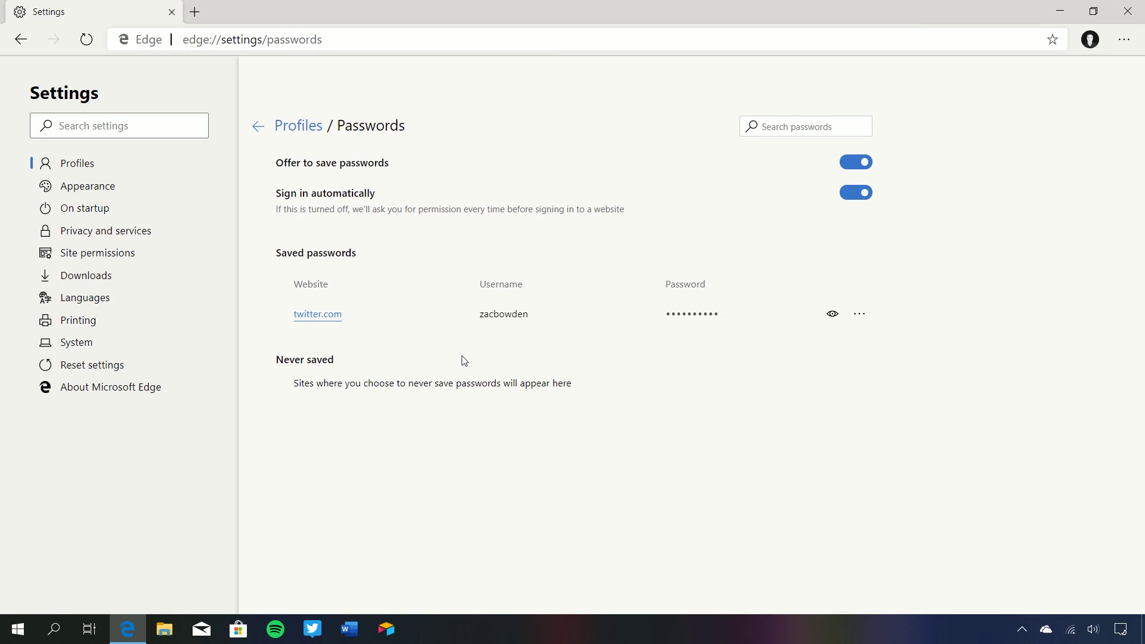
# Step: Check the twitter.com saved password's actions, then enter a test card number and name
pyautogui.click(859, 313)
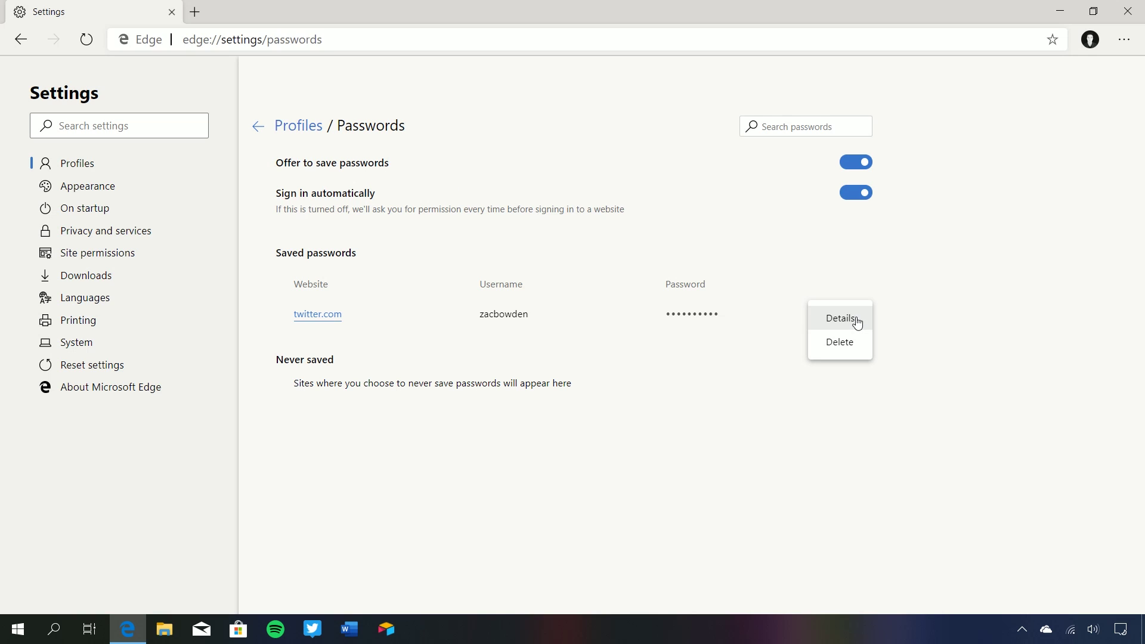
pyautogui.click(800, 363)
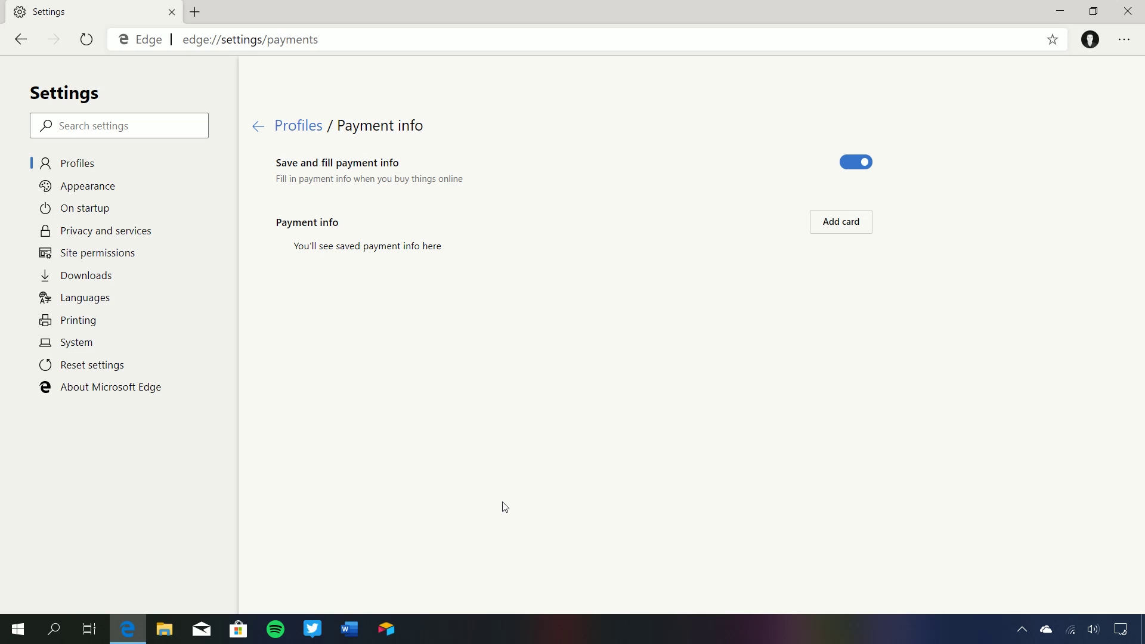
pyautogui.click(814, 230)
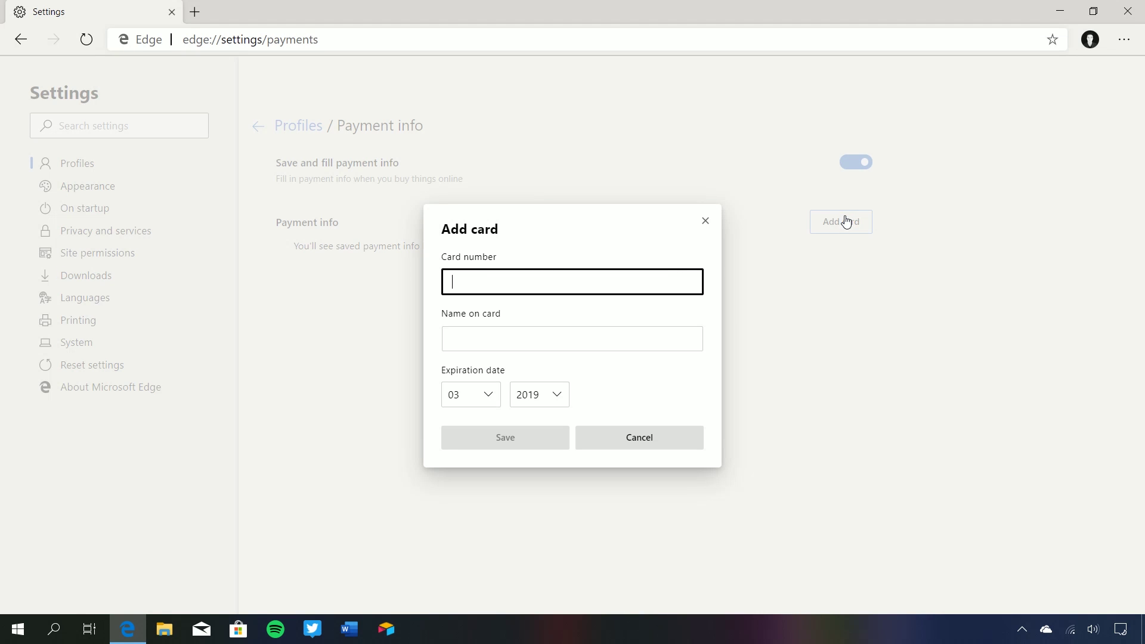
pyautogui.write('4353654855')
pyautogui.click(610, 337)
pyautogui.write('4Rt5h')
# Step: Discard the card form unsaved and open Addresses and more
pyautogui.click(594, 437)
pyautogui.click(258, 125)
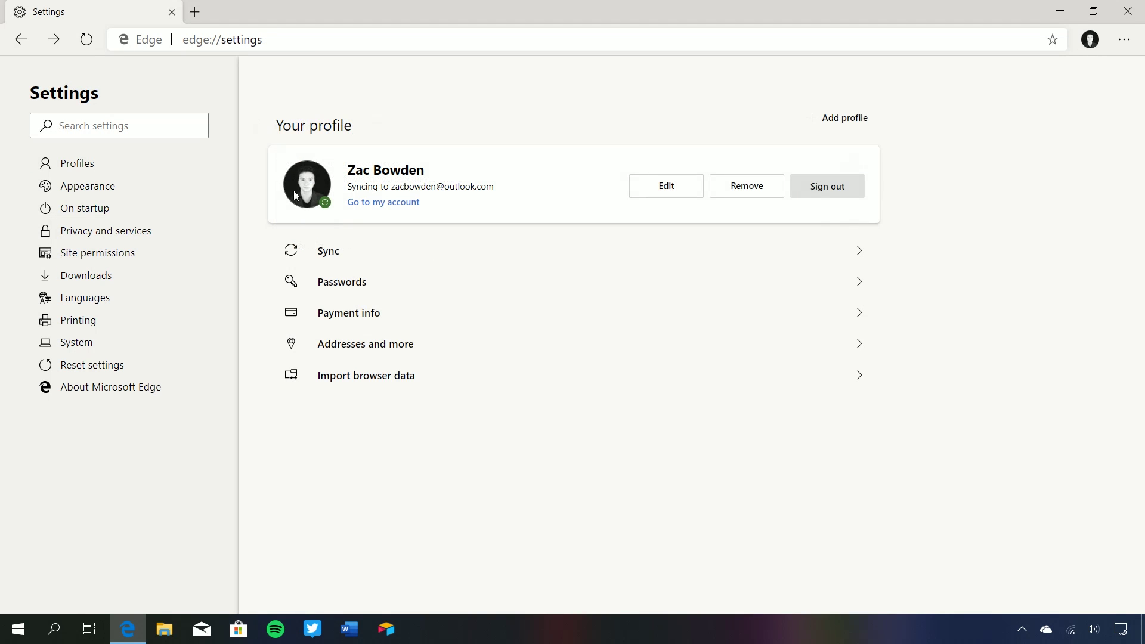
pyautogui.click(350, 345)
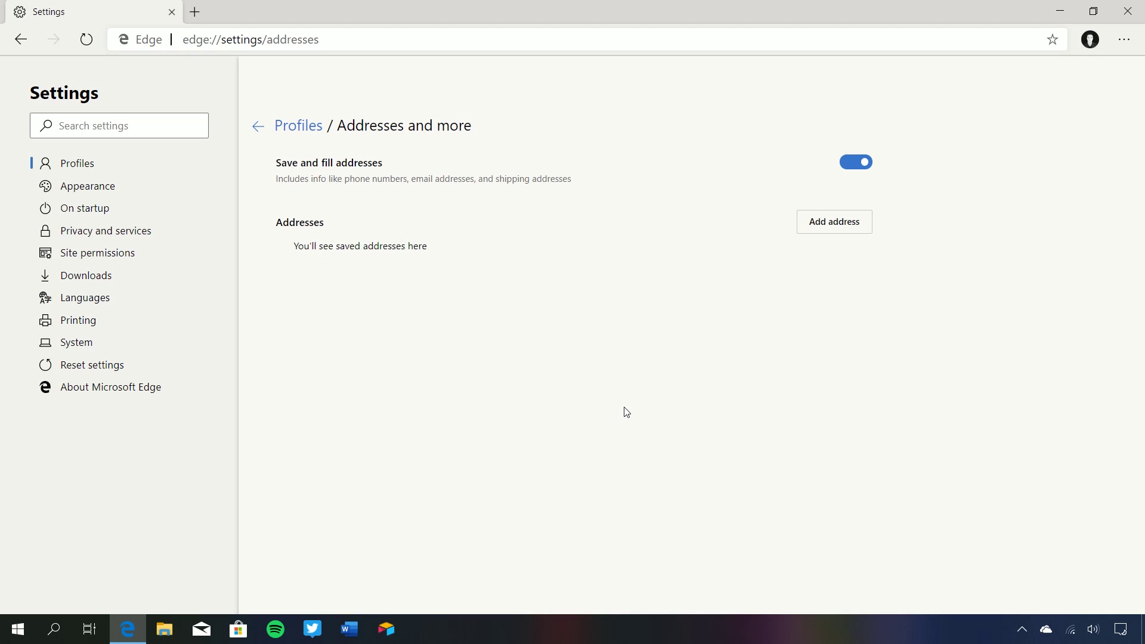
# Step: Return to Your profile and open Import browser data from Microsoft Edge
pyautogui.click(257, 127)
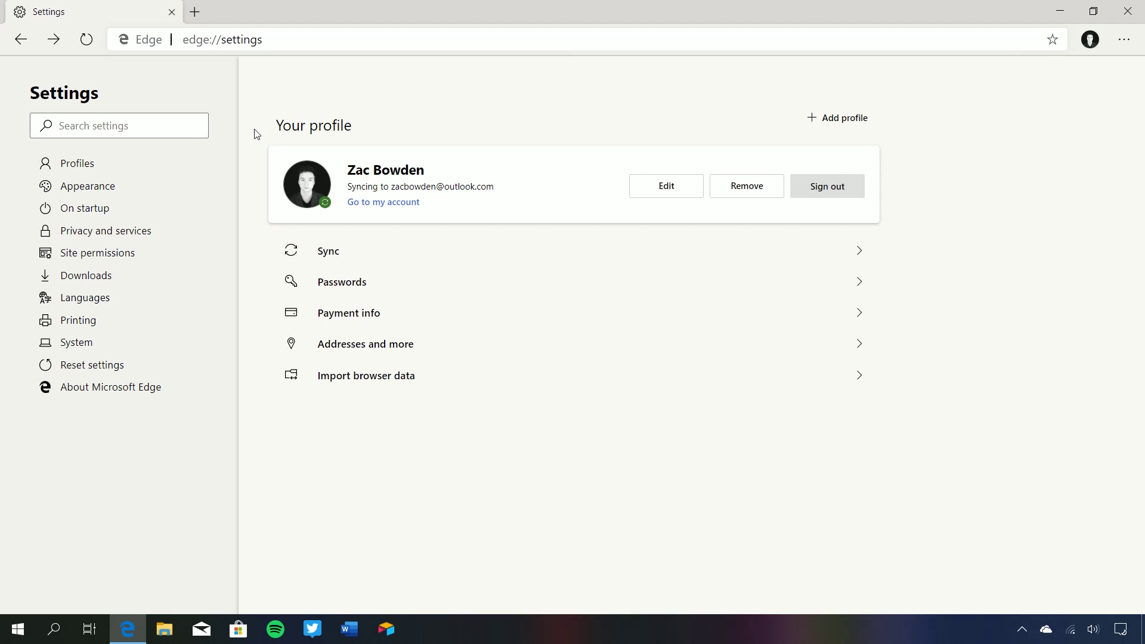
pyautogui.click(354, 382)
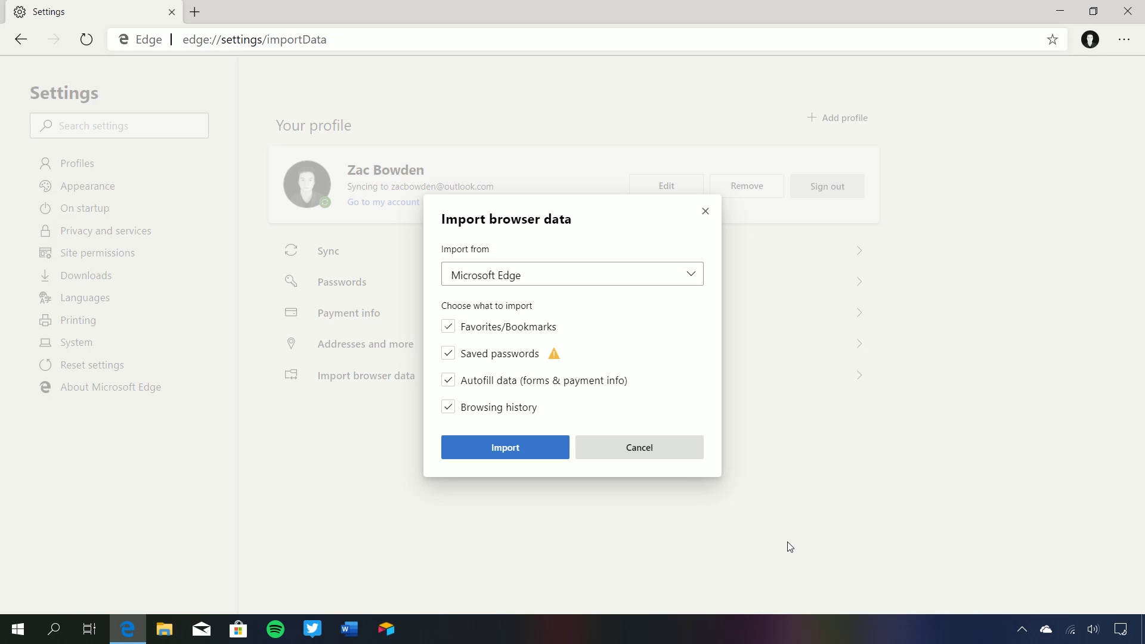
# Step: Close the Import browser data dialog without importing and open Appearance settings
pyautogui.click(705, 213)
pyautogui.click(176, 186)
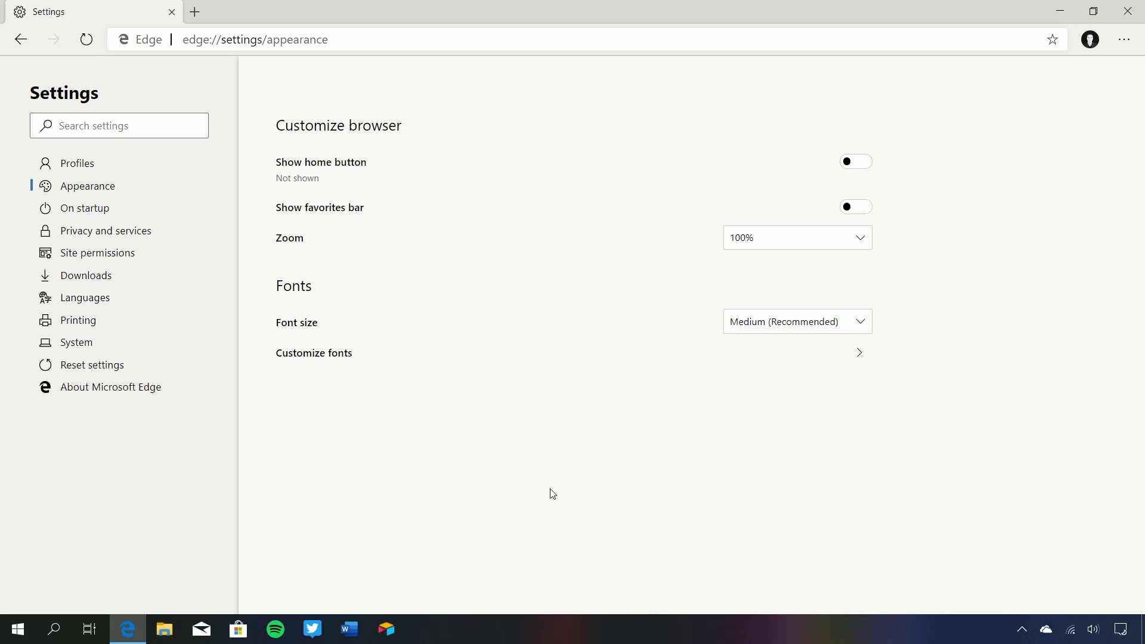
# Step: Toggle the home button and favorites bar on and back off, keeping zoom at 100%
pyautogui.click(855, 161)
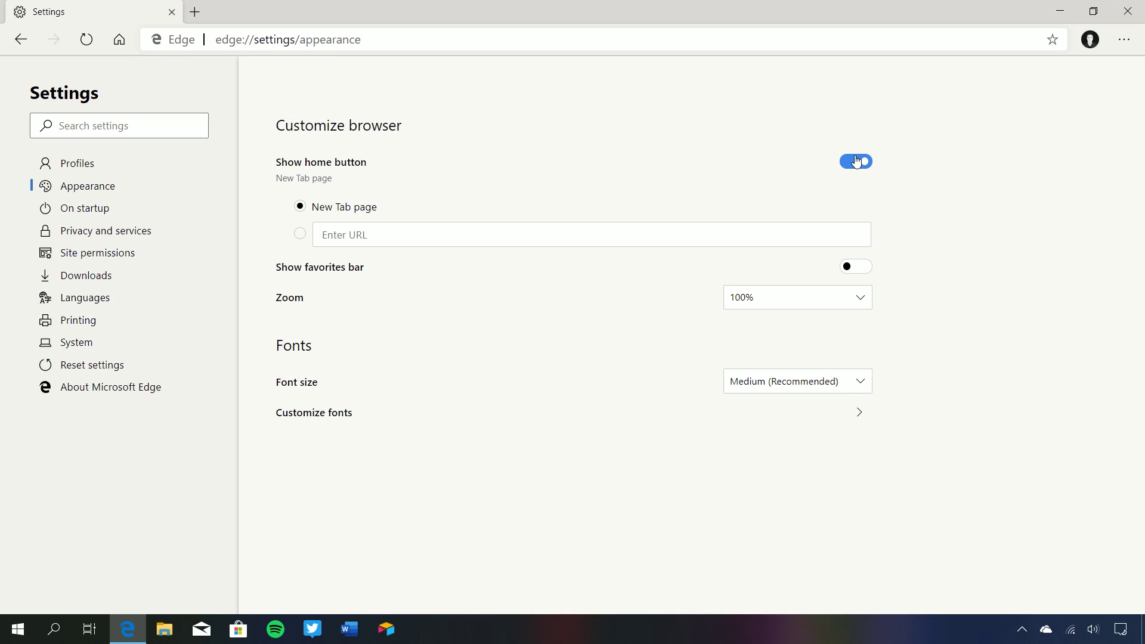
pyautogui.click(856, 162)
pyautogui.click(856, 207)
pyautogui.click(856, 225)
pyautogui.click(818, 247)
pyautogui.click(598, 406)
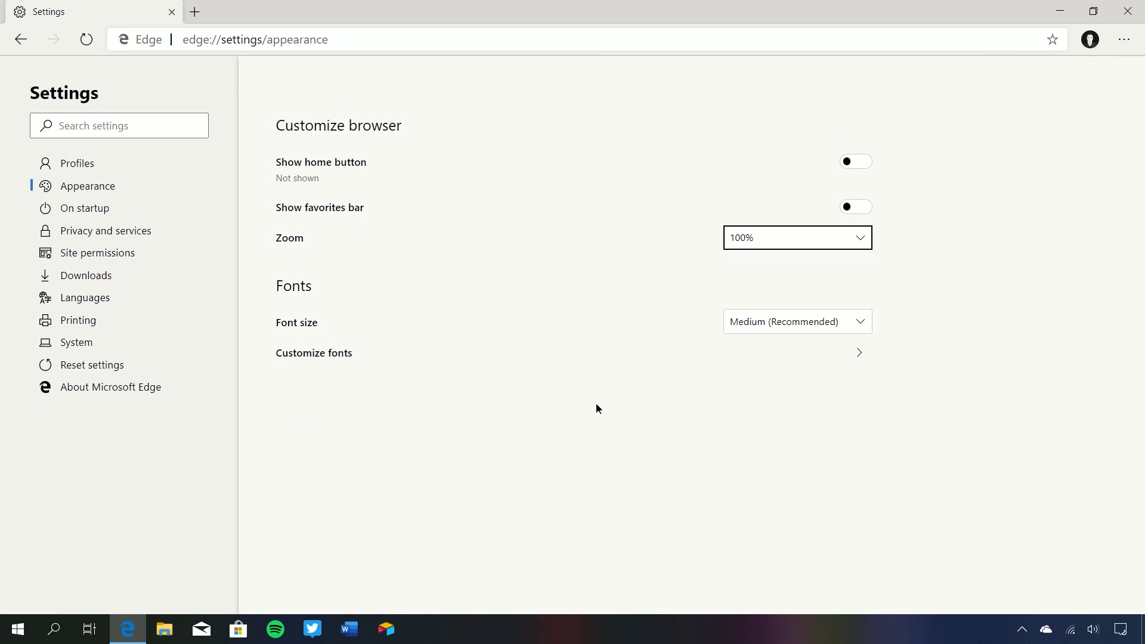
# Step: View Customize fonts, then go back and open the On startup settings
pyautogui.click(835, 359)
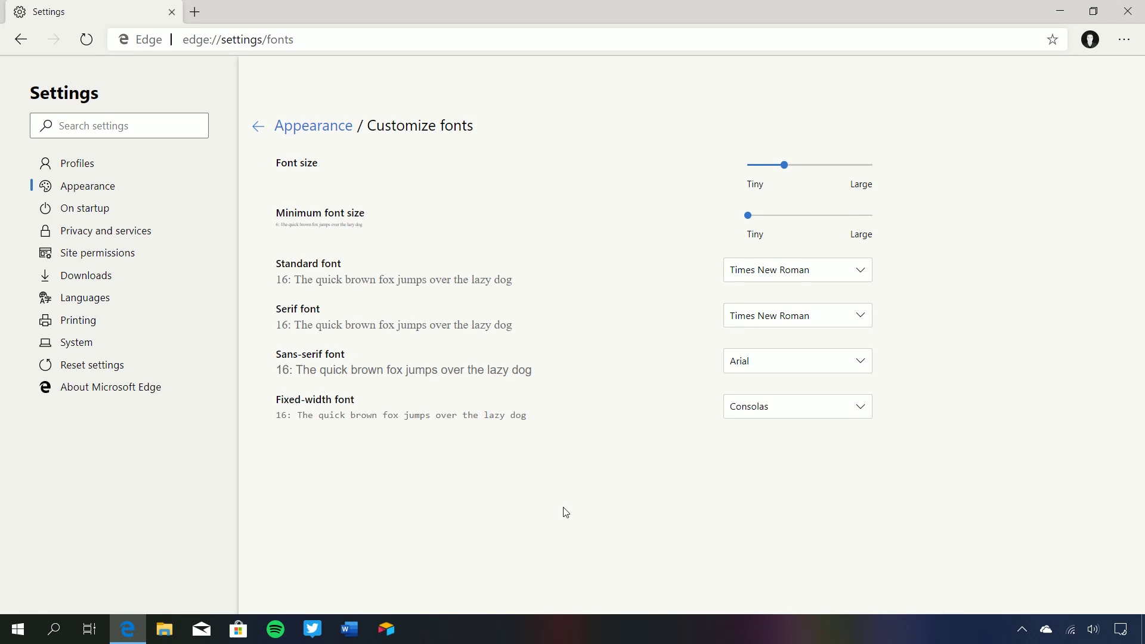
pyautogui.click(258, 126)
pyautogui.click(132, 209)
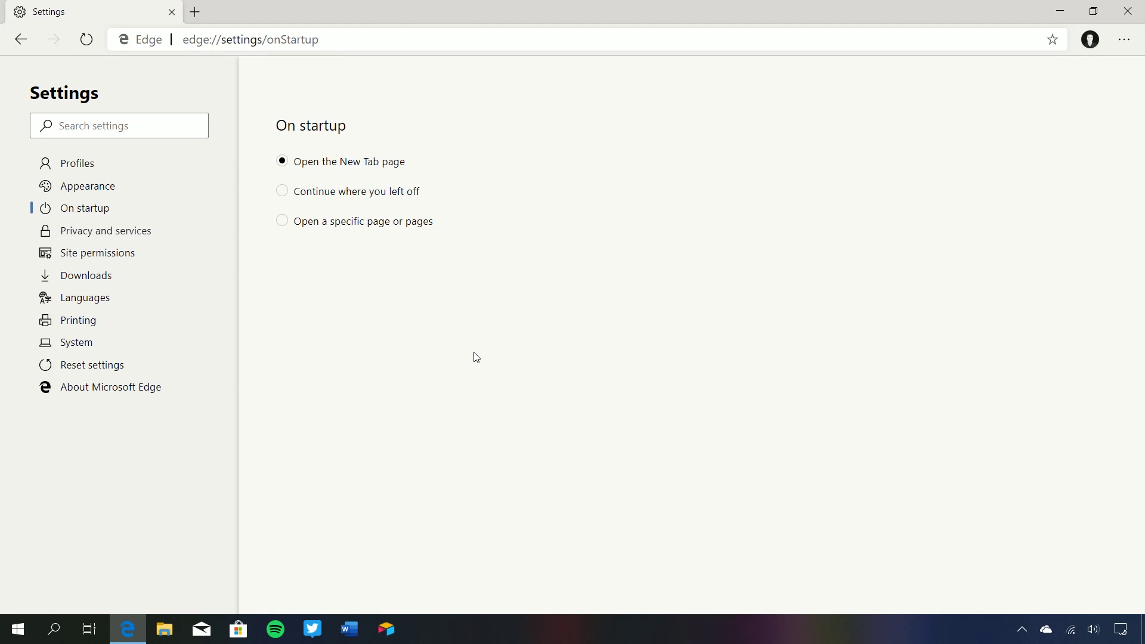
# Step: Switch on Send 'Do Not Track' requests in Privacy and services and confirm the request
pyautogui.click(89, 232)
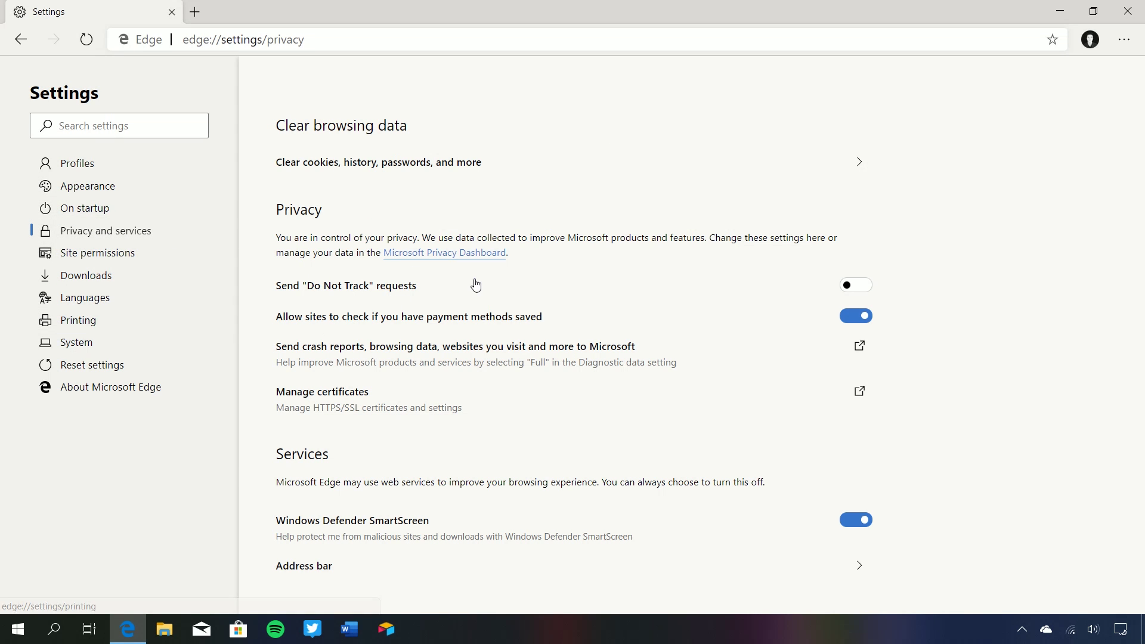
pyautogui.click(589, 292)
pyautogui.click(480, 424)
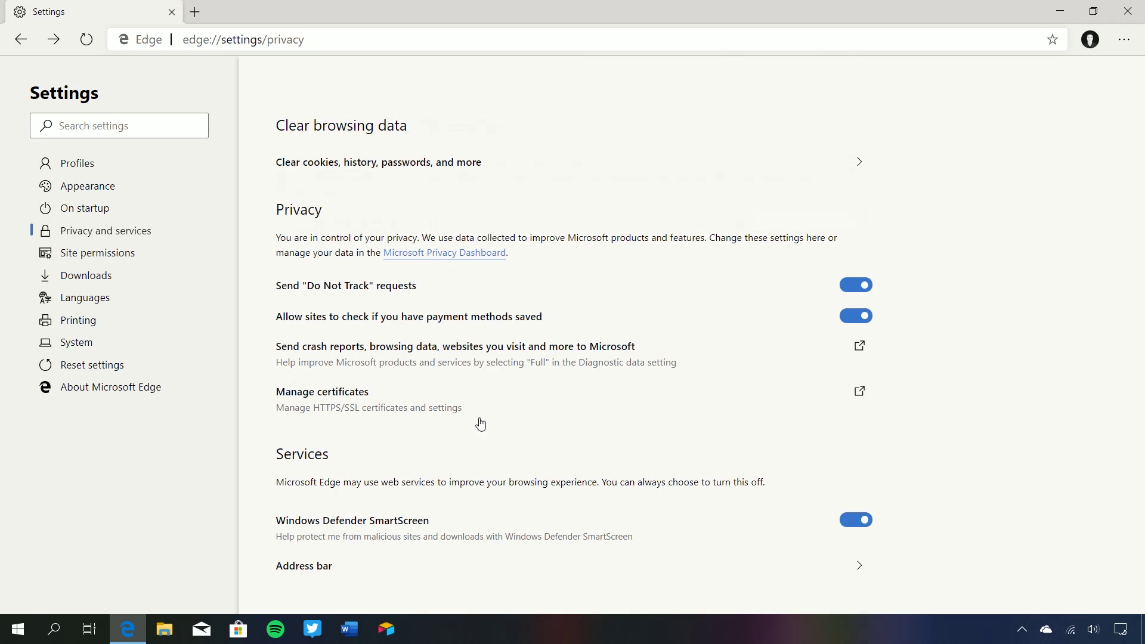
pyautogui.click(305, 565)
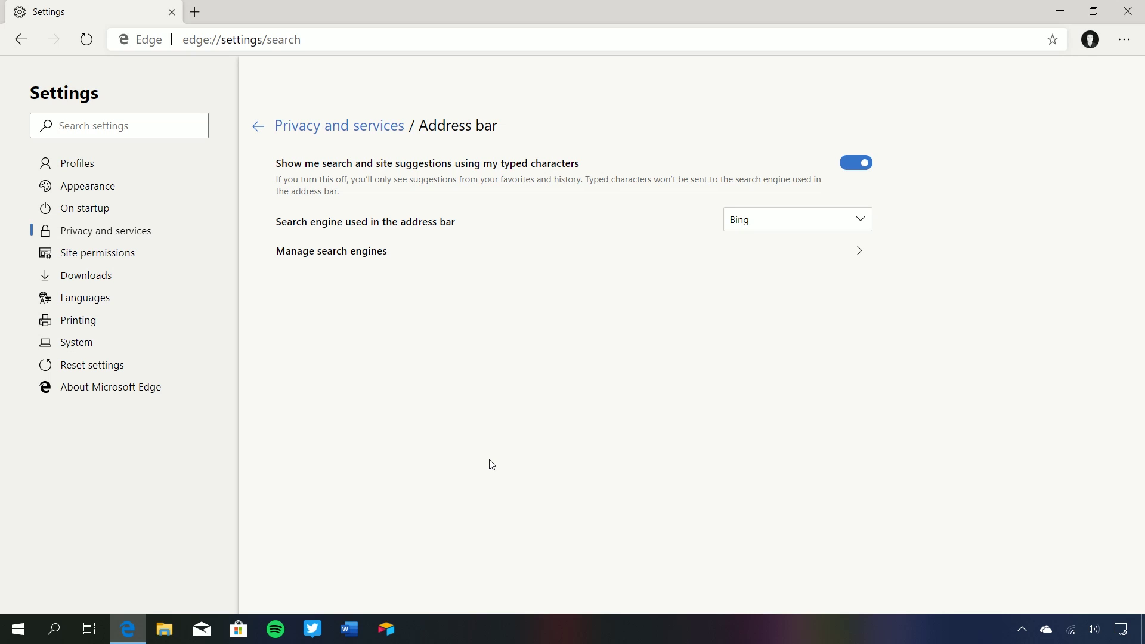
# Step: Switch the address bar search engine to Google, then back to Bing
pyautogui.click(759, 220)
pyautogui.click(770, 319)
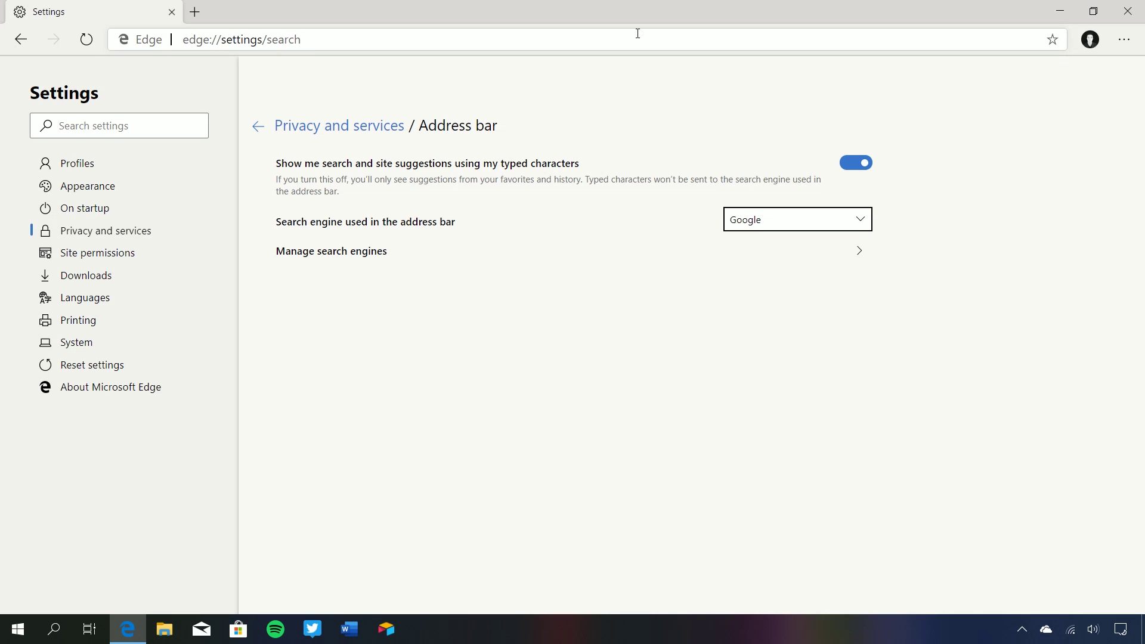
pyautogui.click(806, 228)
pyautogui.click(789, 243)
# Step: Remove the Twitter and YouTube entries from Manage search engines
pyautogui.click(360, 251)
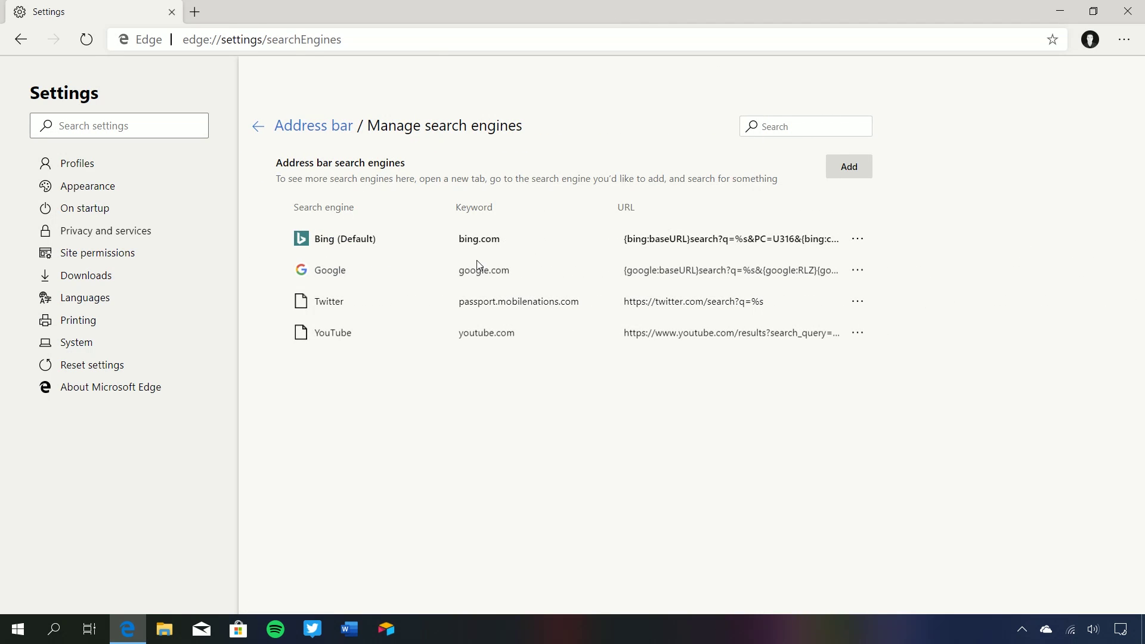
pyautogui.click(857, 332)
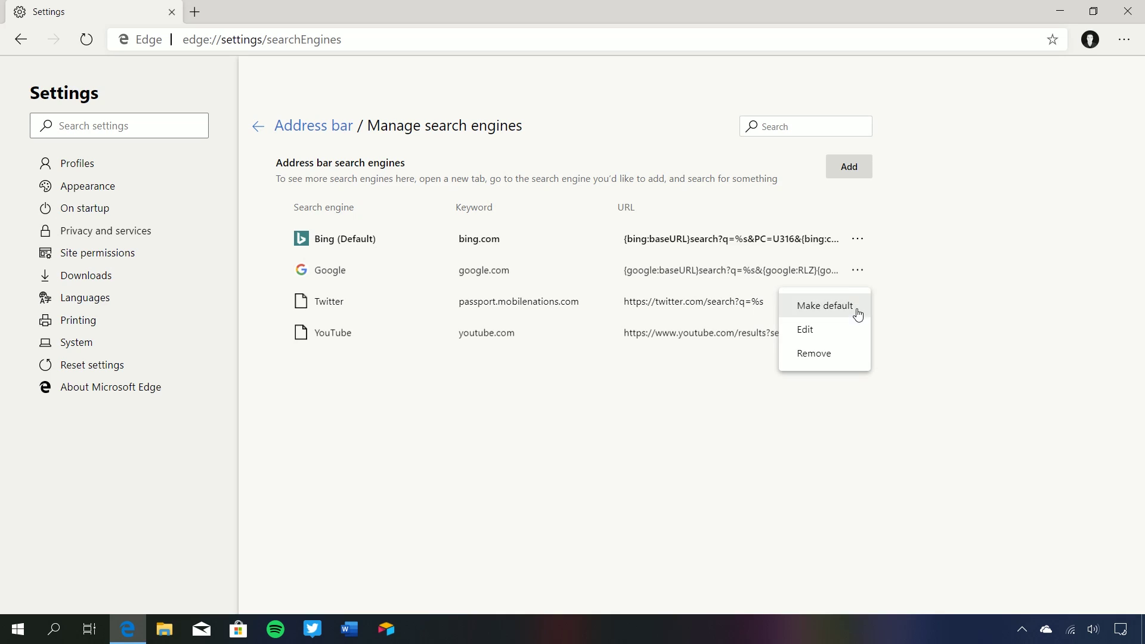
pyautogui.click(845, 357)
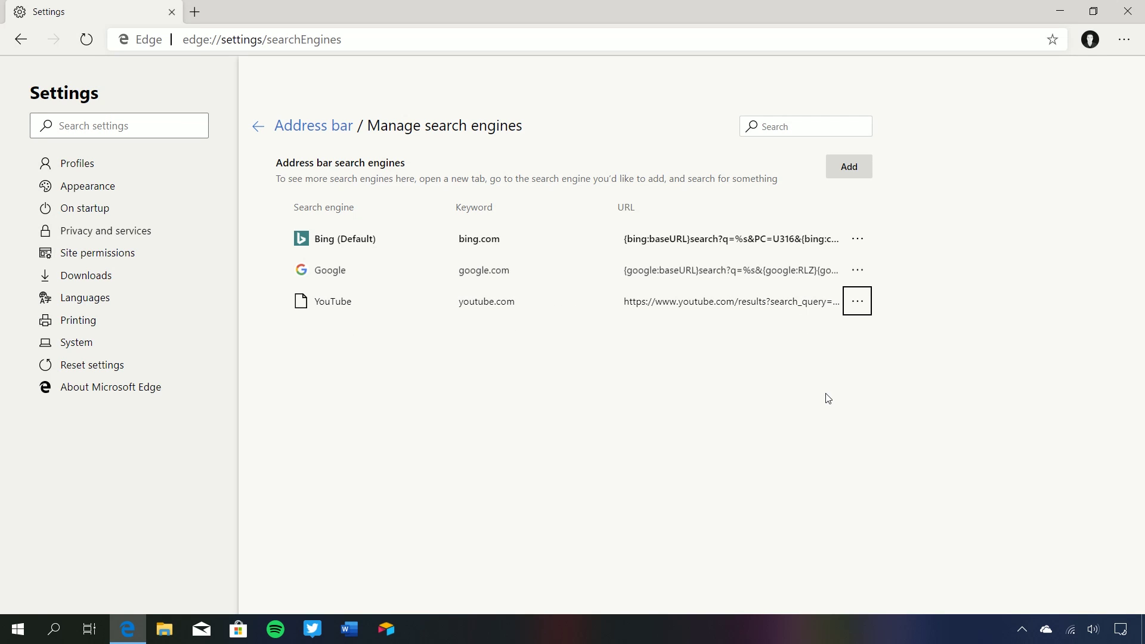
pyautogui.click(859, 303)
pyautogui.click(849, 358)
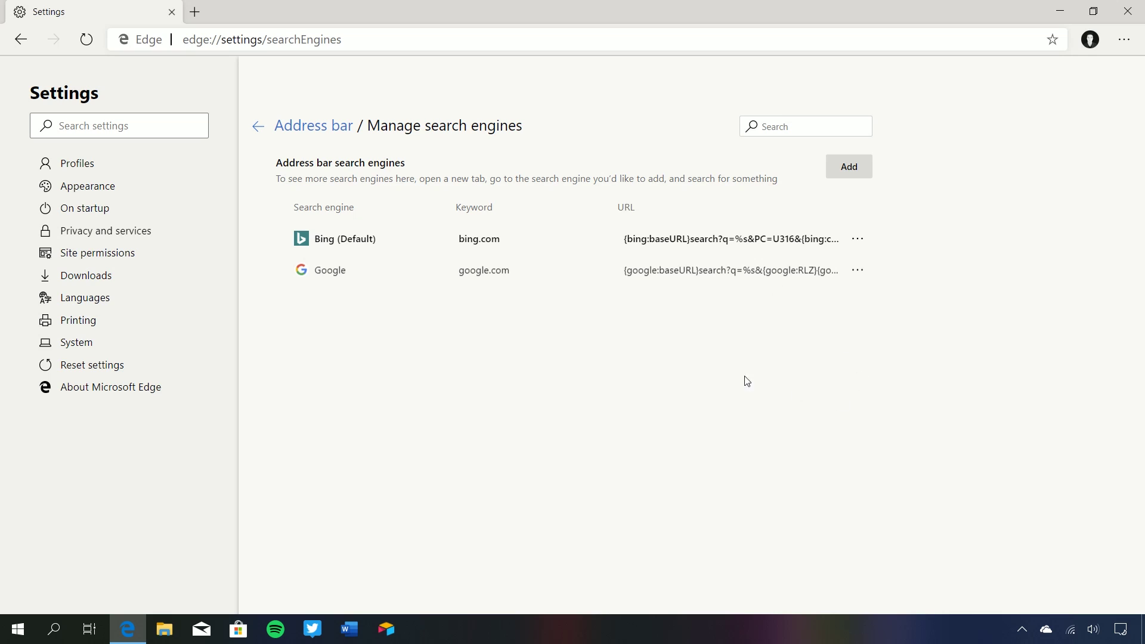
# Step: Confirm Bing stays the address bar search engine and return to Privacy and services
pyautogui.click(260, 133)
pyautogui.click(744, 232)
pyautogui.click(771, 289)
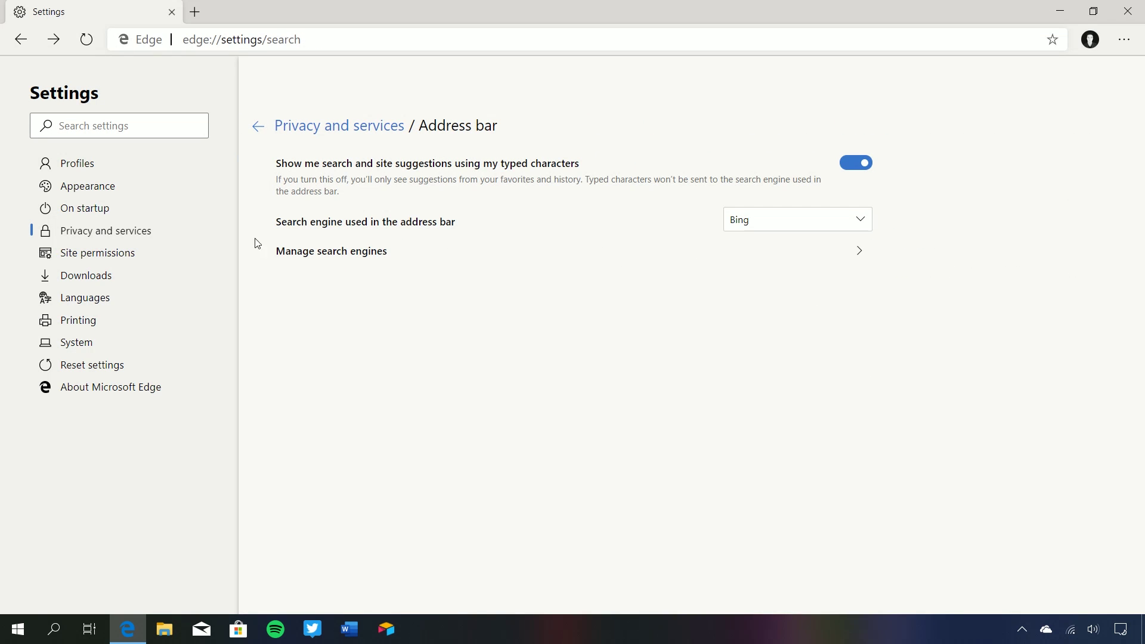
pyautogui.click(259, 128)
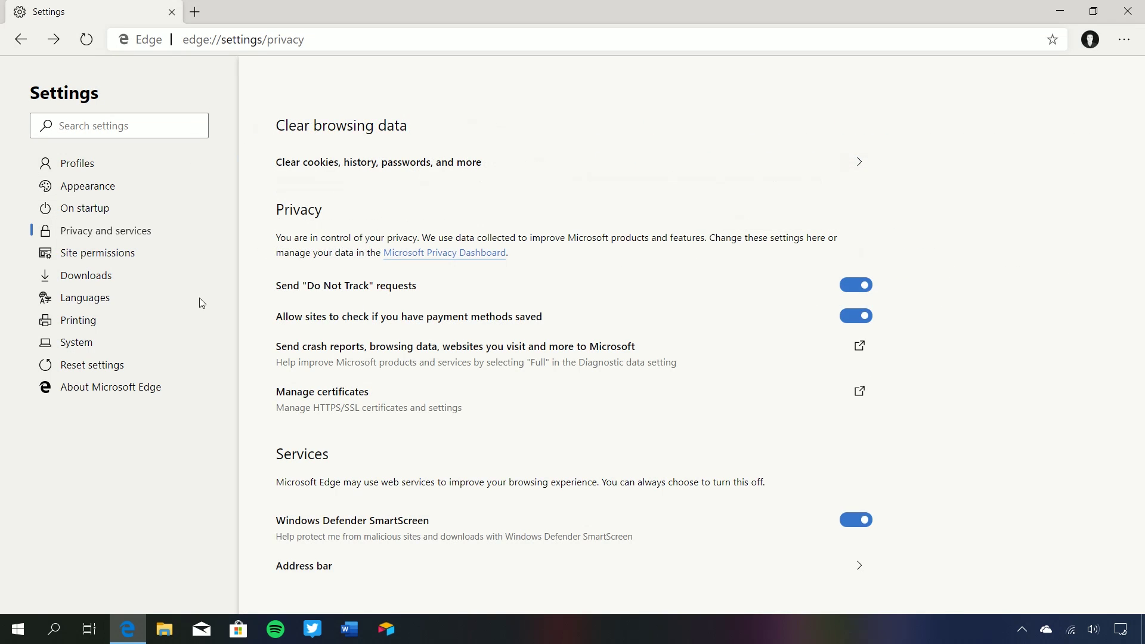
# Step: Browse the Site permissions list and view the Images permission settings
pyautogui.click(123, 257)
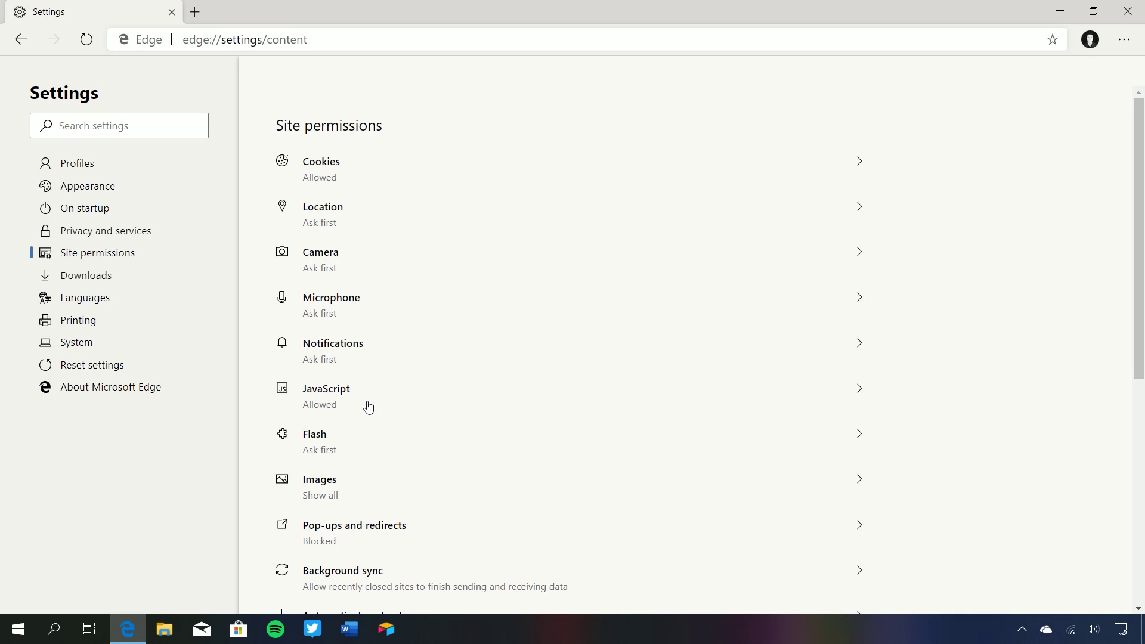
pyautogui.scroll(-3, 459, 417)
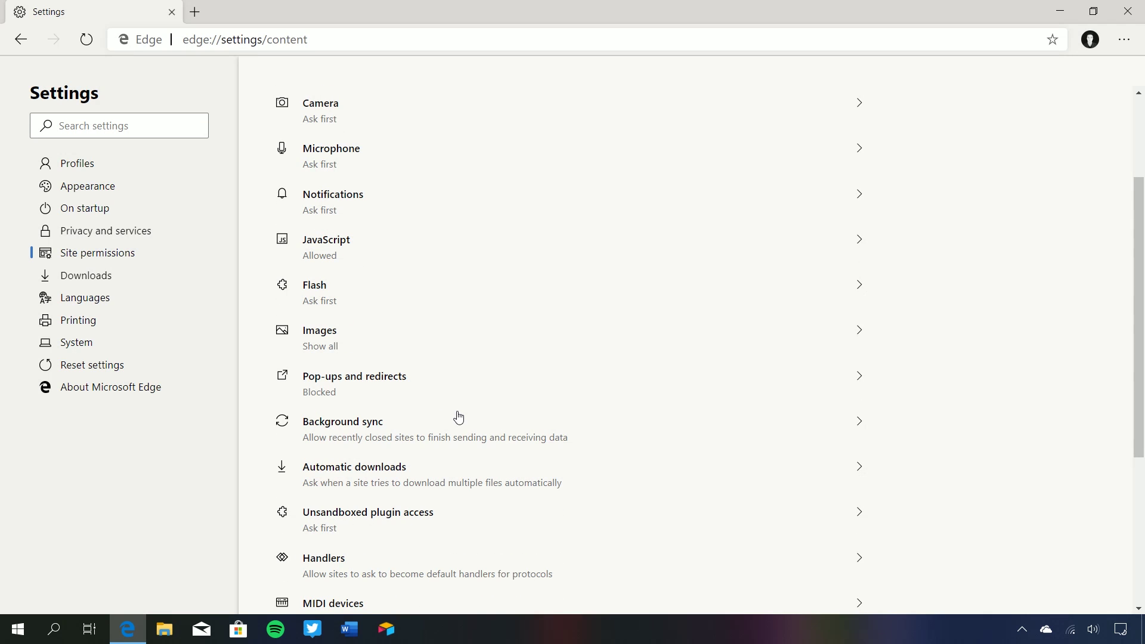
pyautogui.scroll(3, 459, 418)
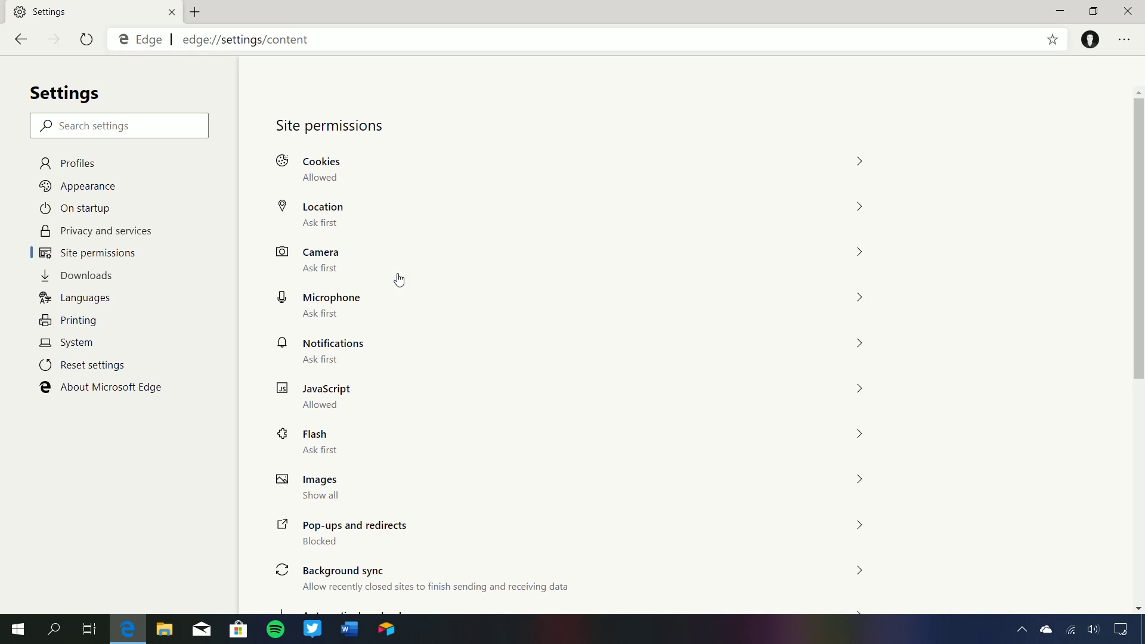
pyautogui.click(320, 480)
pyautogui.click(307, 139)
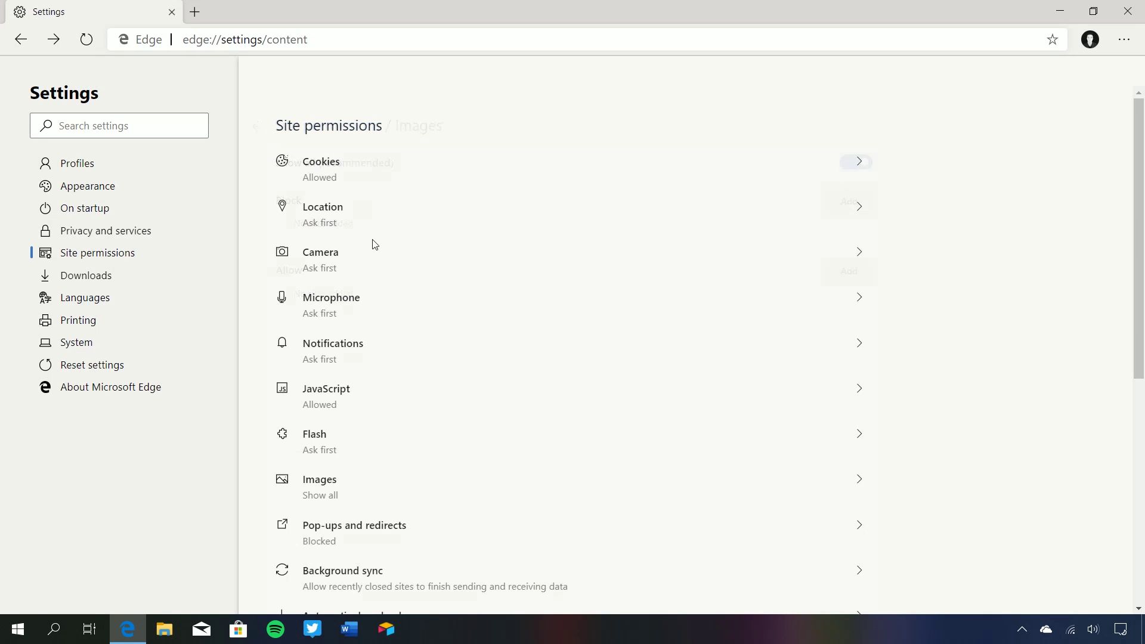
# Step: View the Pop-ups and redirects permission, then go to the Downloads settings
pyautogui.click(349, 538)
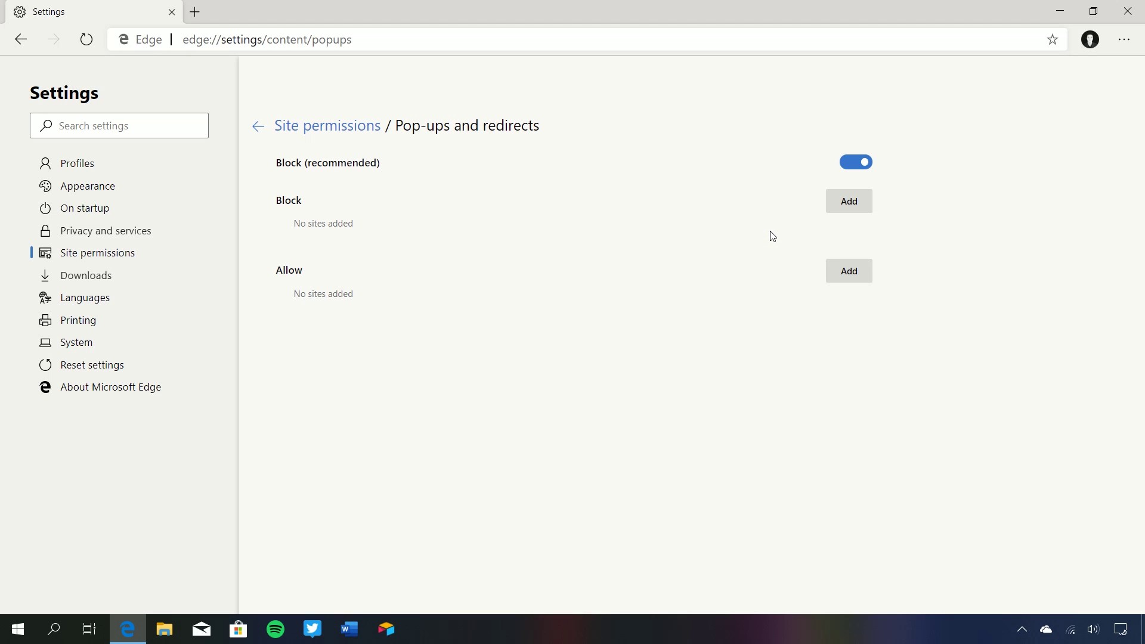
pyautogui.click(258, 127)
pyautogui.scroll(-7, 429, 274)
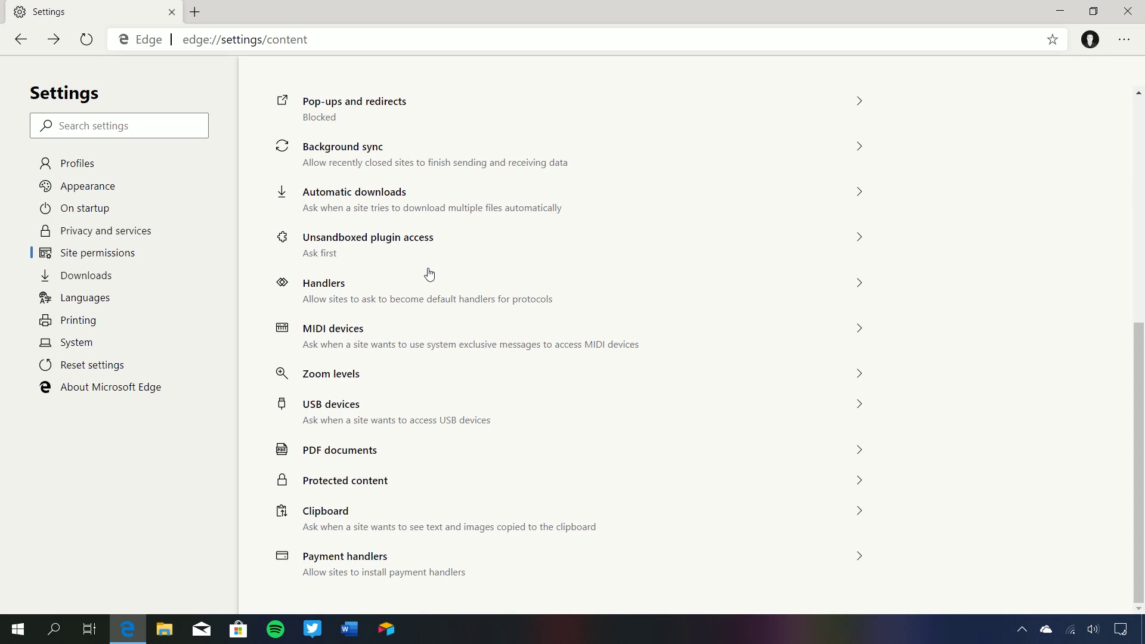
pyautogui.click(88, 275)
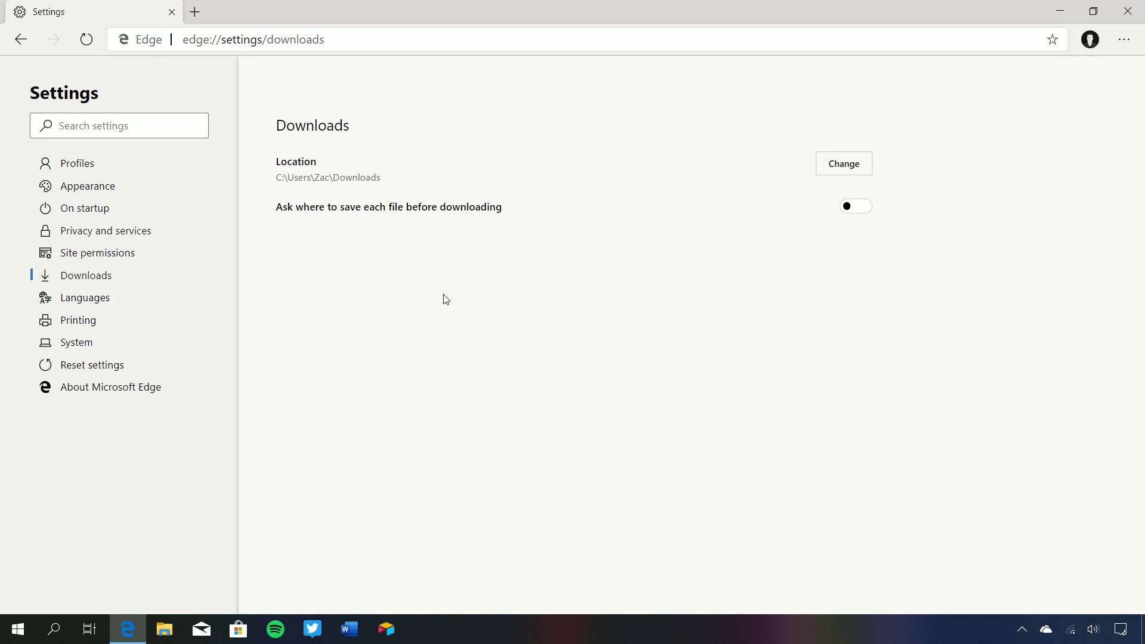
# Step: Toggle 'Ask where to save each file' on and off, then browse languages to add
pyautogui.click(735, 203)
pyautogui.click(735, 224)
pyautogui.click(120, 299)
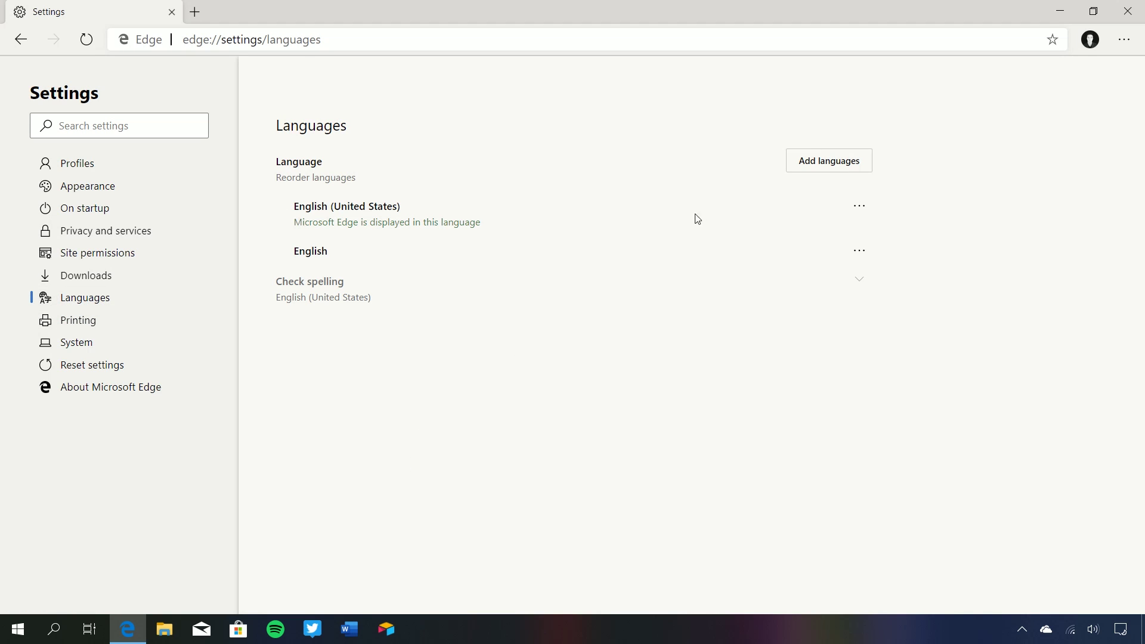
pyautogui.click(816, 171)
pyautogui.scroll(-15, 603, 268)
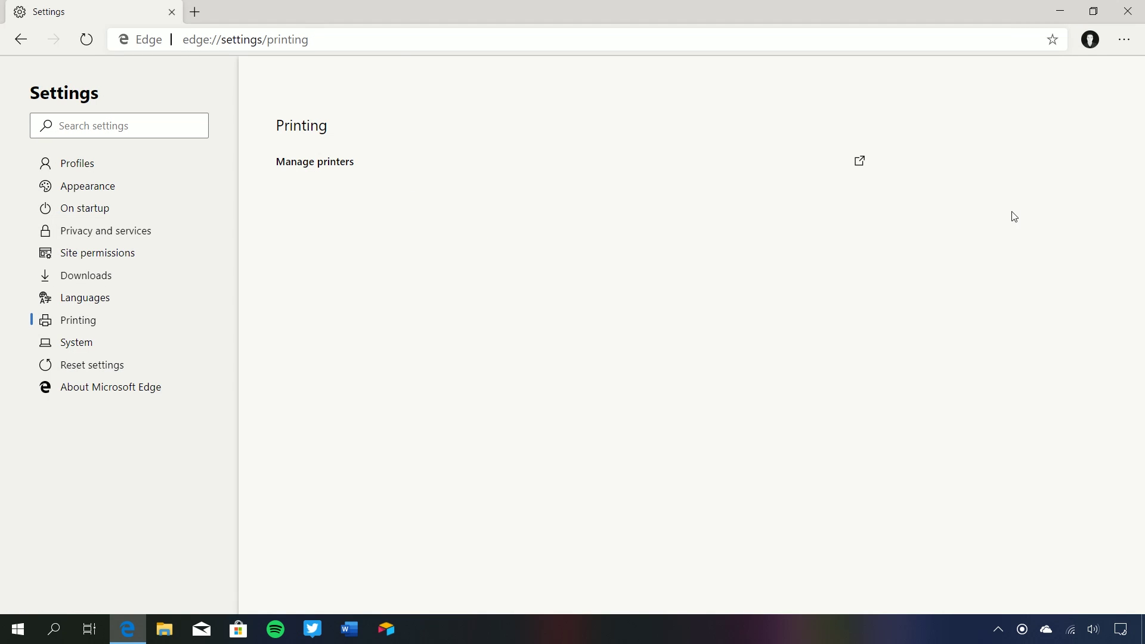
# Step: Stop background apps running after Edge closes, then close and relaunch Edge
pyautogui.click(110, 342)
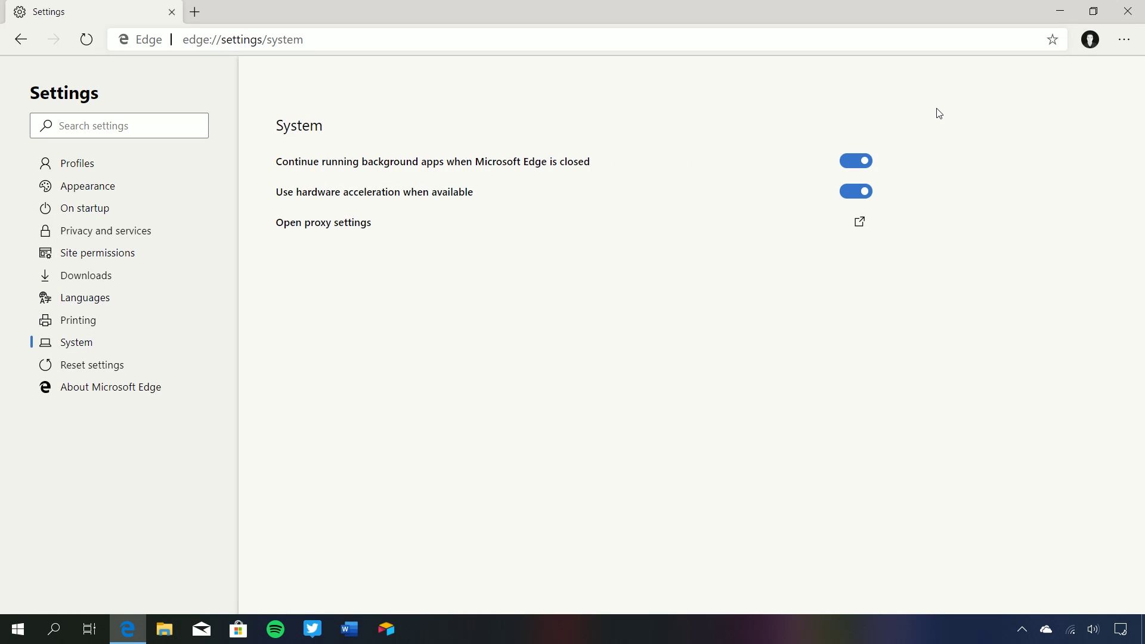
pyautogui.click(872, 166)
pyautogui.click(1134, 13)
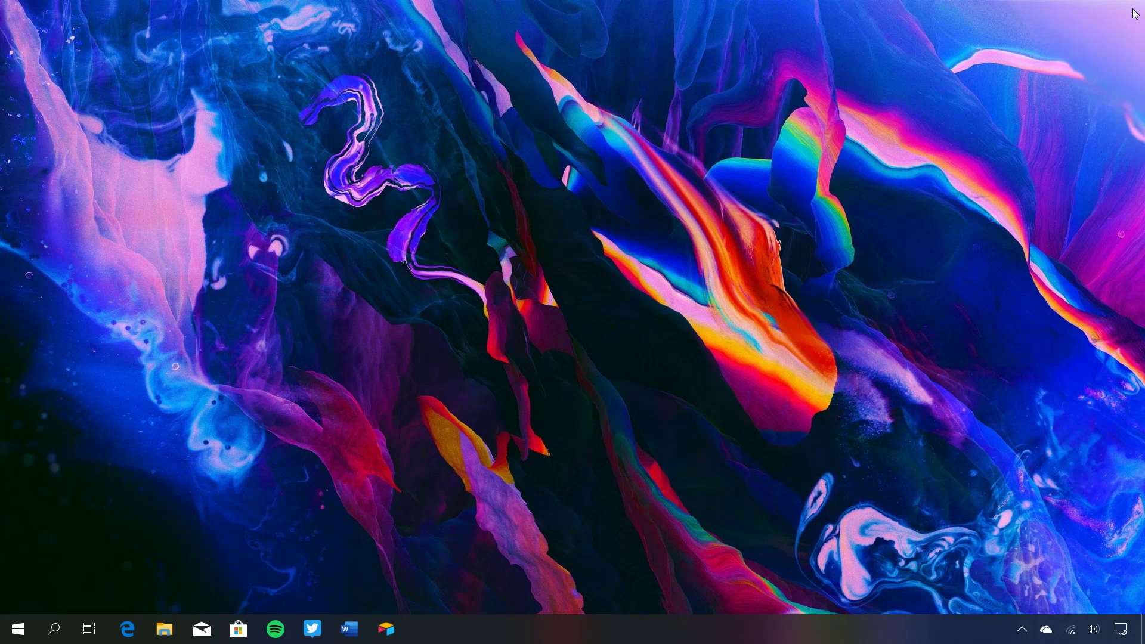
pyautogui.click(134, 631)
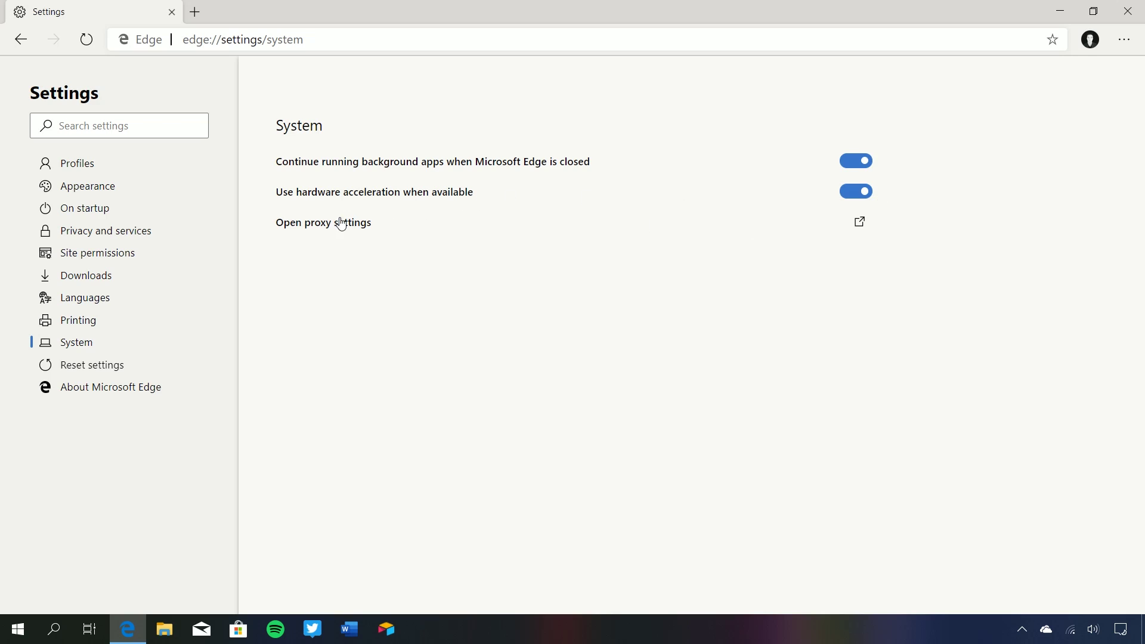
# Step: Visit the Reset settings and About Microsoft Edge pages, ending on Profiles
pyautogui.click(53, 375)
pyautogui.click(161, 387)
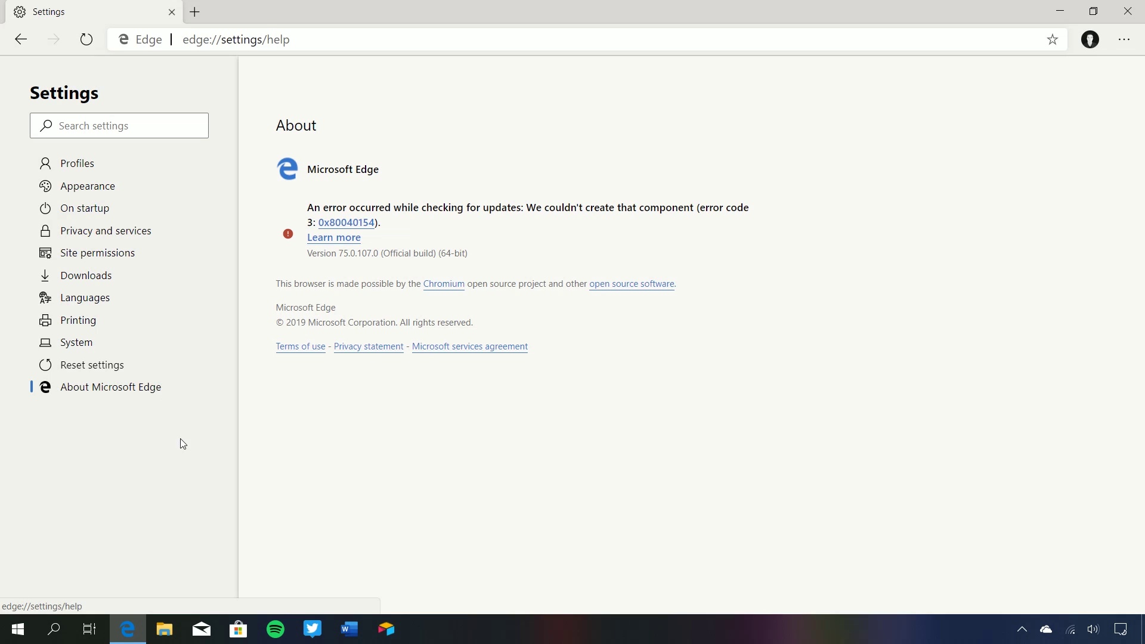
pyautogui.click(67, 160)
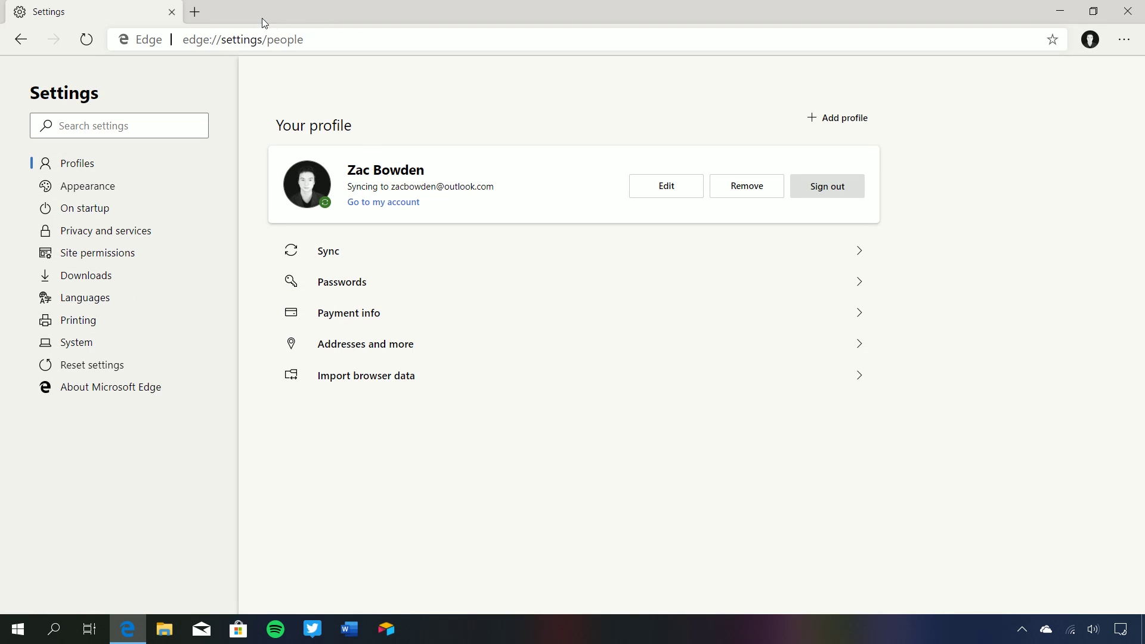
# Step: Open Windows Central in a new tab, then youtube.com in another tab
pyautogui.click(202, 13)
pyautogui.click(253, 286)
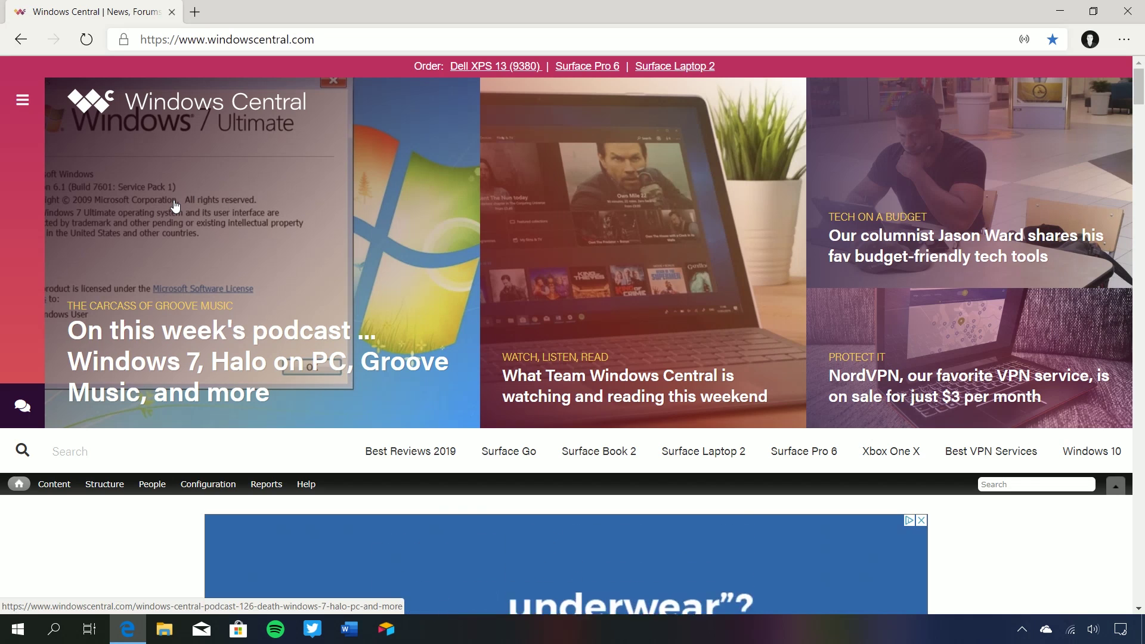
pyautogui.click(194, 12)
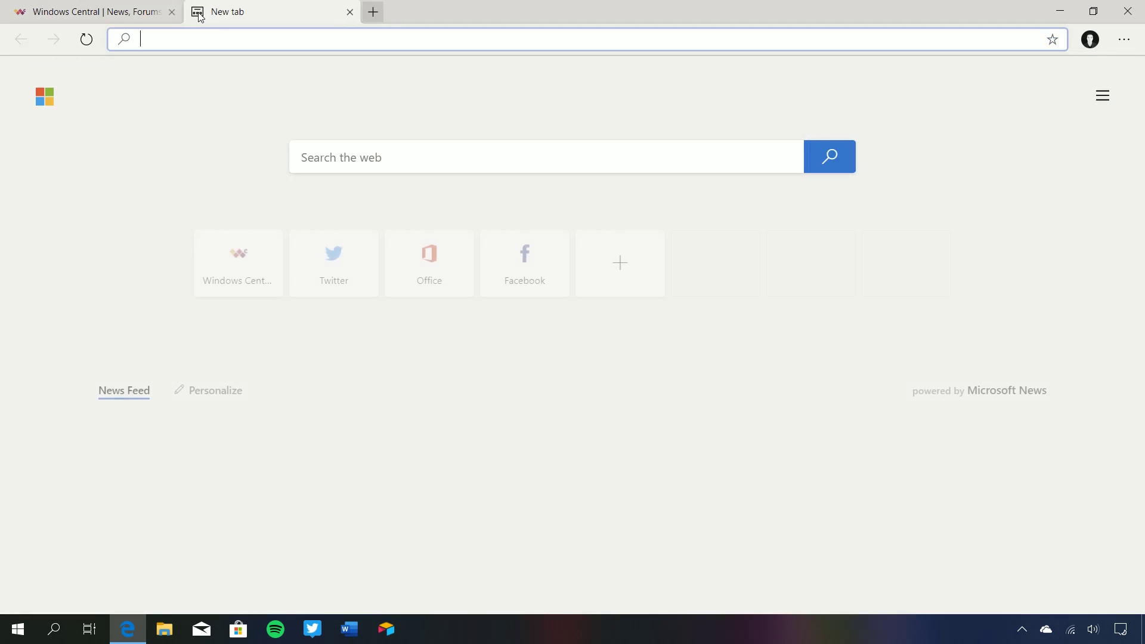
pyautogui.write('youtube.com')
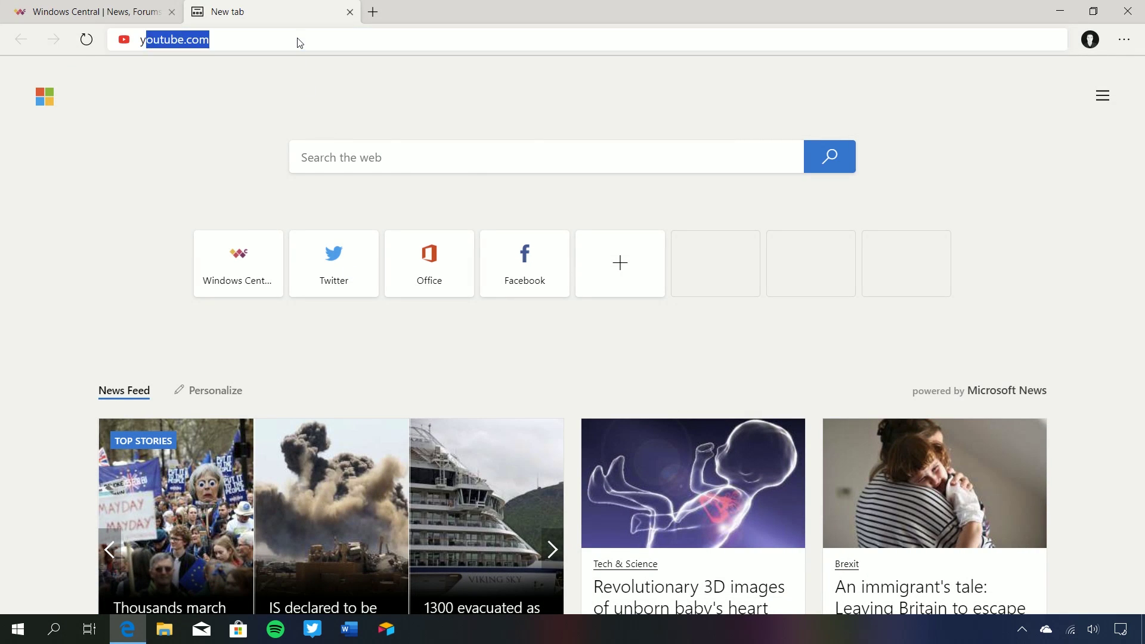
pyautogui.press('Return')
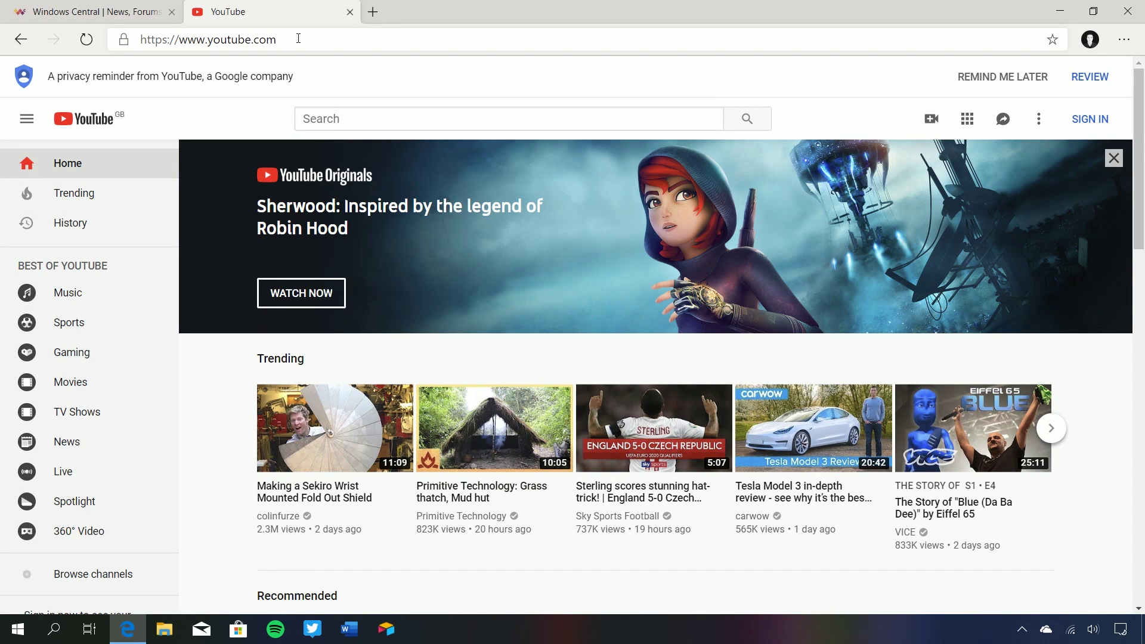
# Step: Search YouTube for 'windows central' and play the first video
pyautogui.scroll(-10, 425, 202)
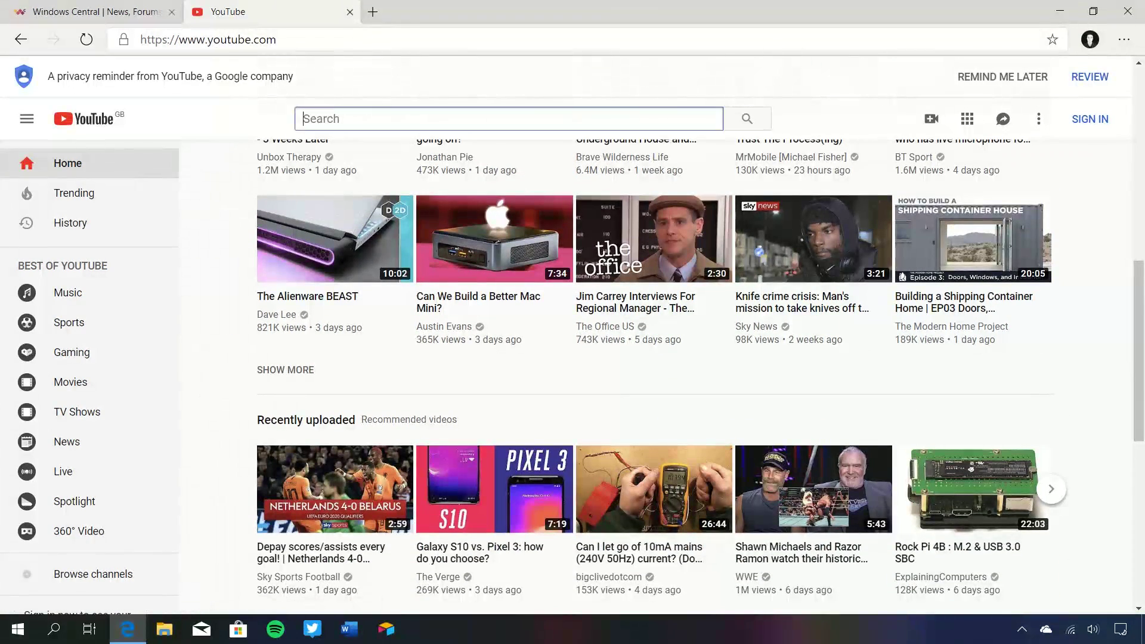
pyautogui.write('windows central')
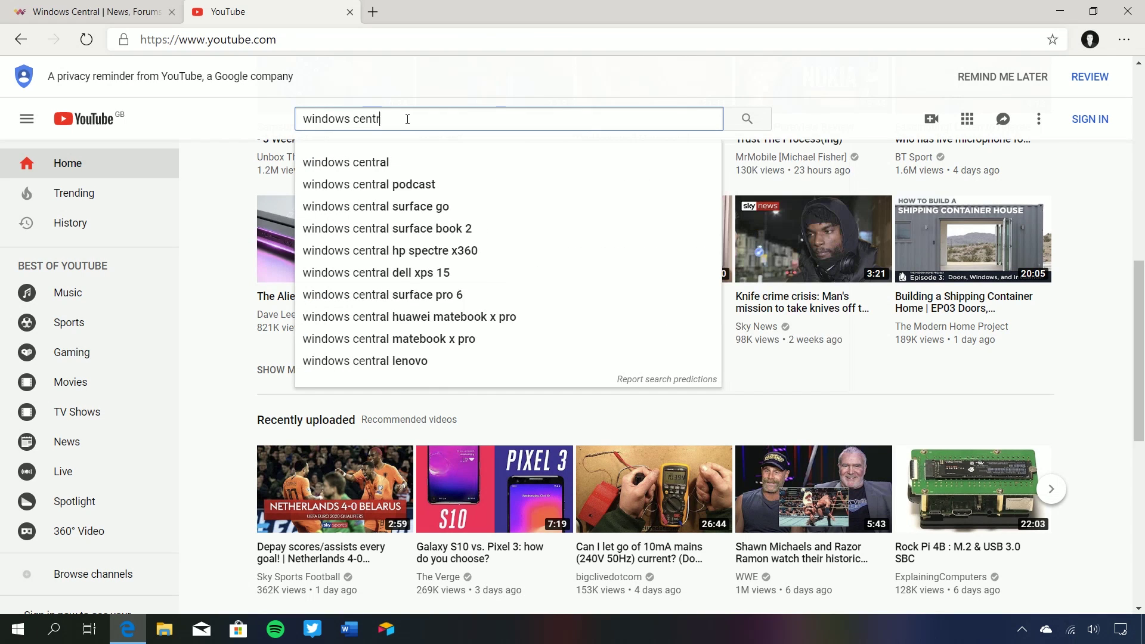
pyautogui.press('Return')
pyautogui.click(299, 358)
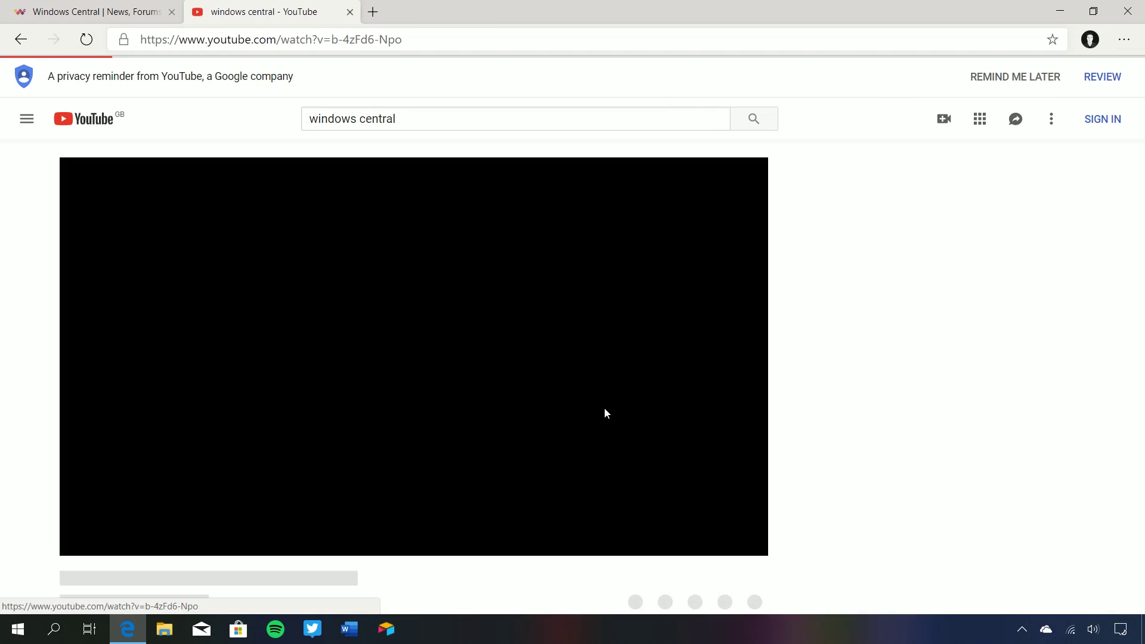
pyautogui.scroll(-1, 603, 412)
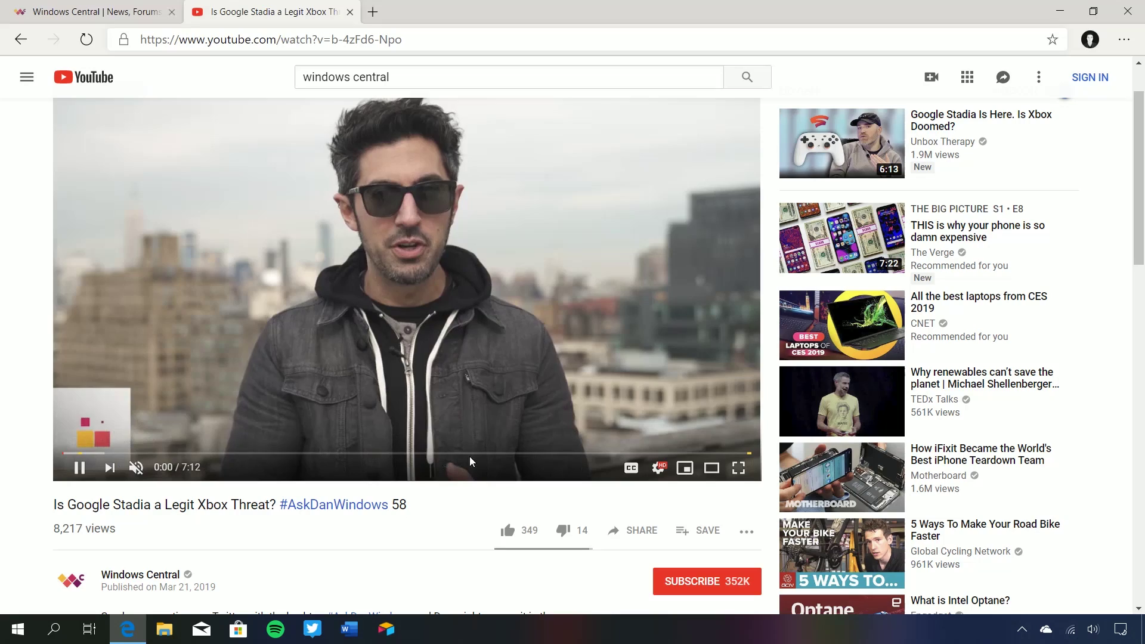
pyautogui.scroll(-1, 587, 475)
pyautogui.scroll(-6, 586, 474)
pyautogui.scroll(-3, 542, 443)
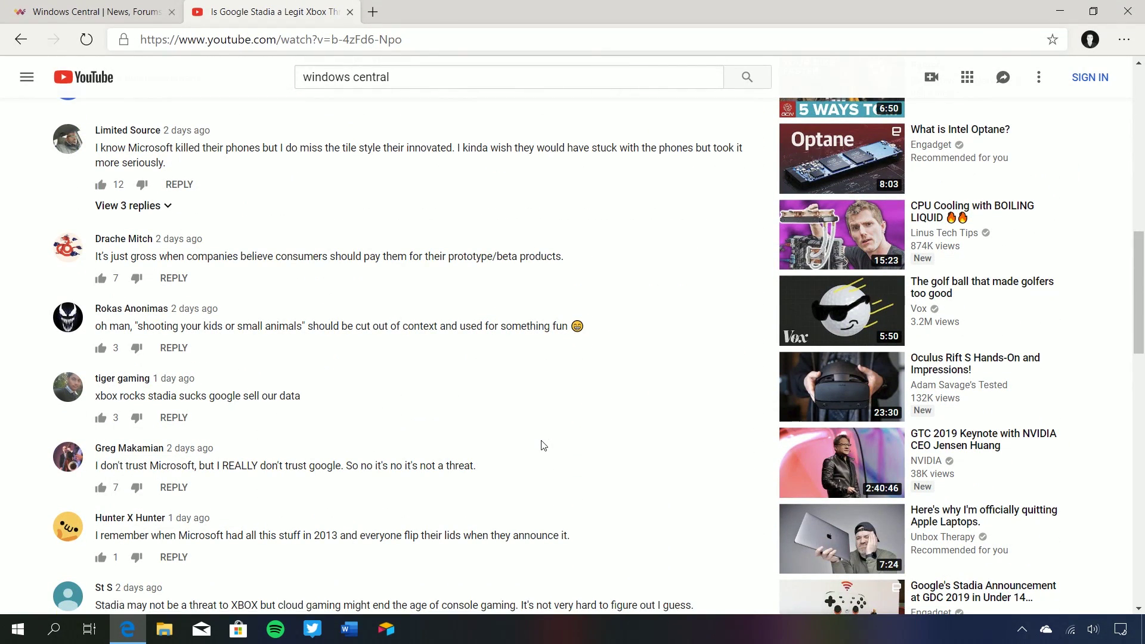
pyautogui.scroll(10, 543, 445)
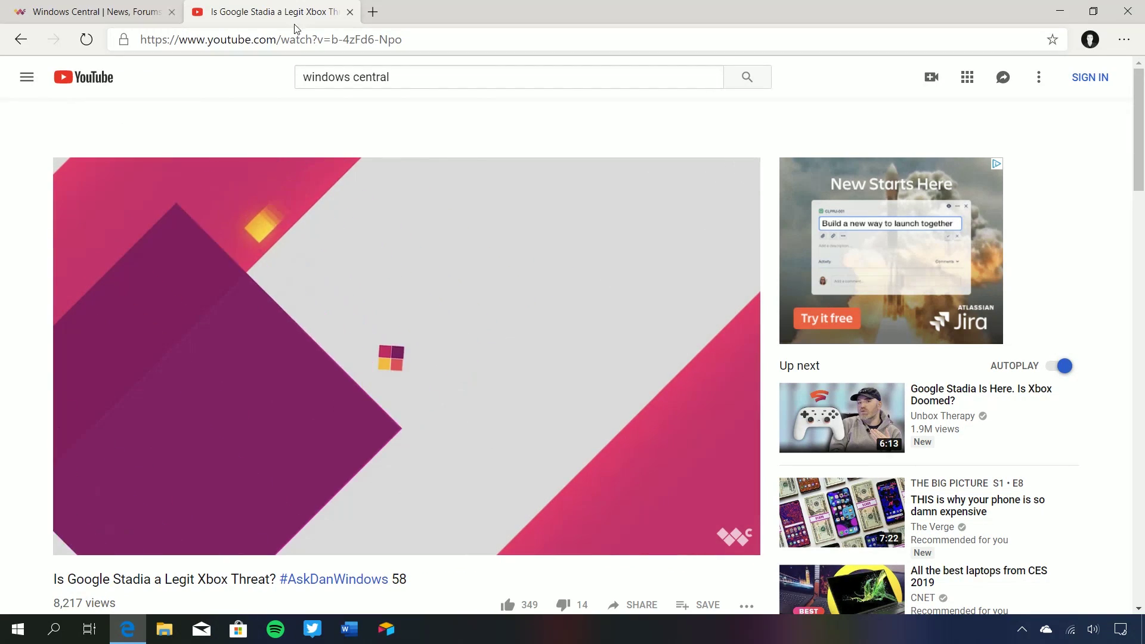
# Step: Open Twitter in a new tab, scroll its feed back to the top, then bring up Start
pyautogui.hotkey('ctrl', 't')
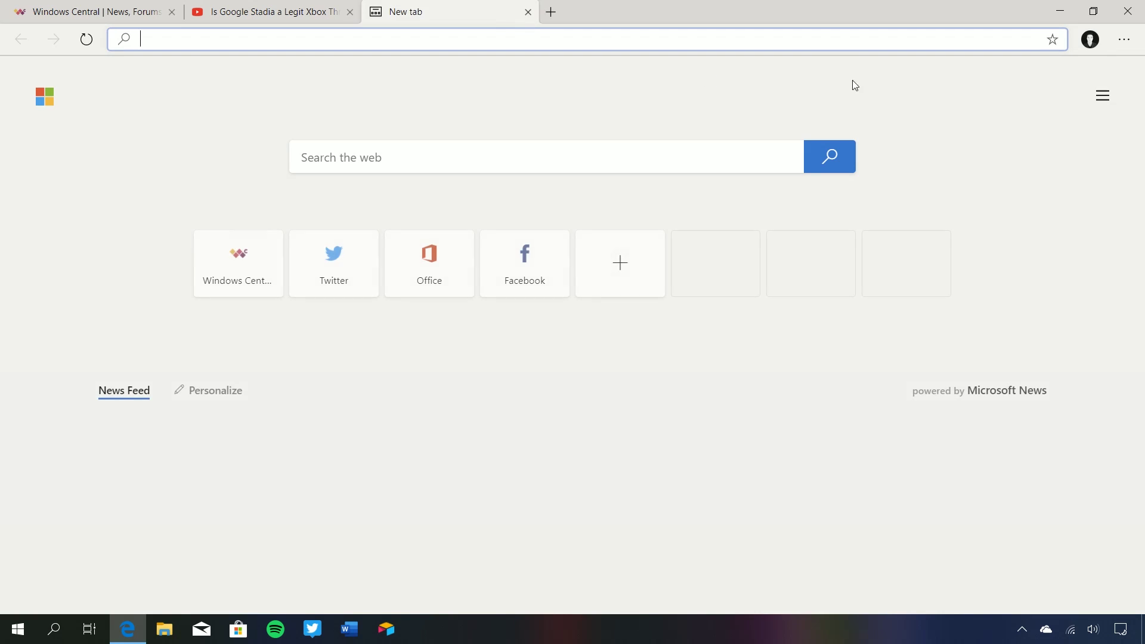
pyautogui.click(344, 238)
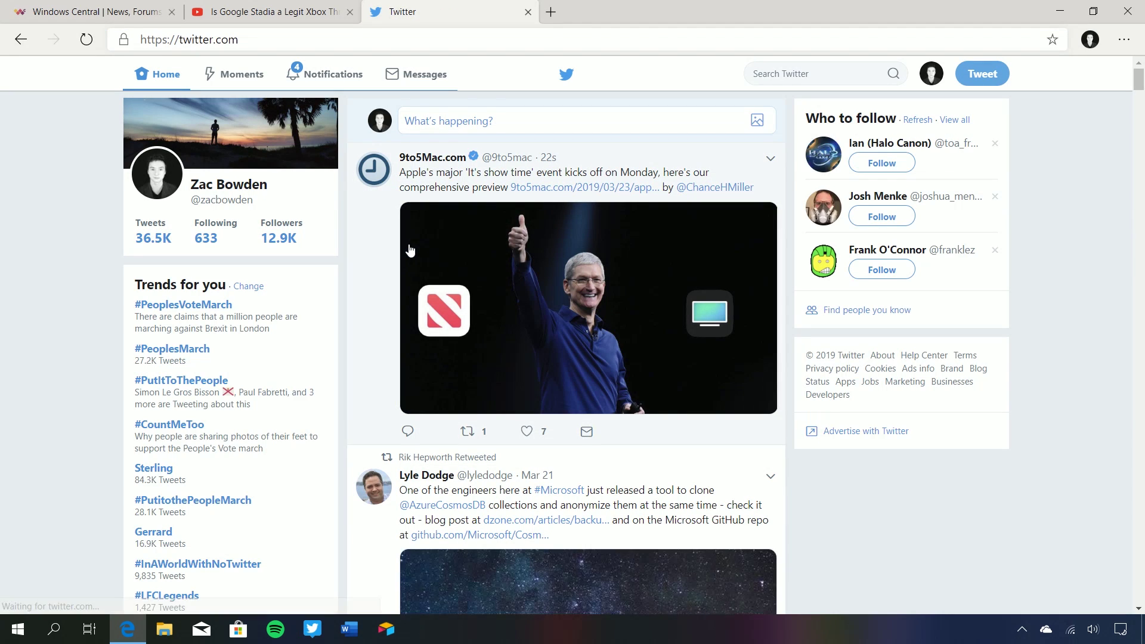
pyautogui.scroll(-15, 410, 250)
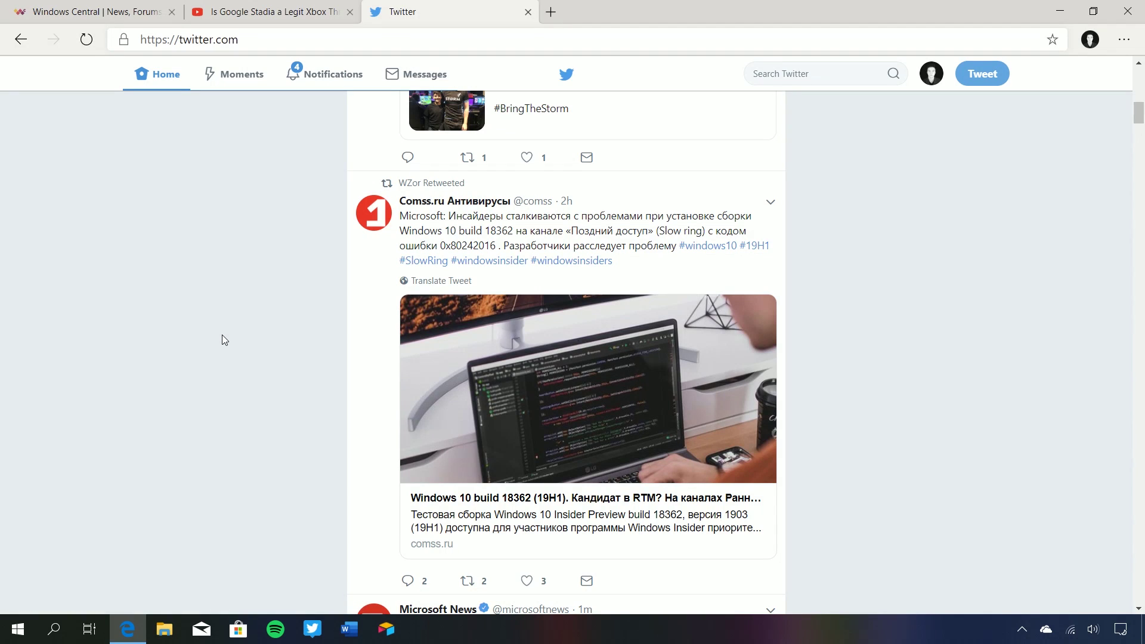
pyautogui.scroll(6, 222, 334)
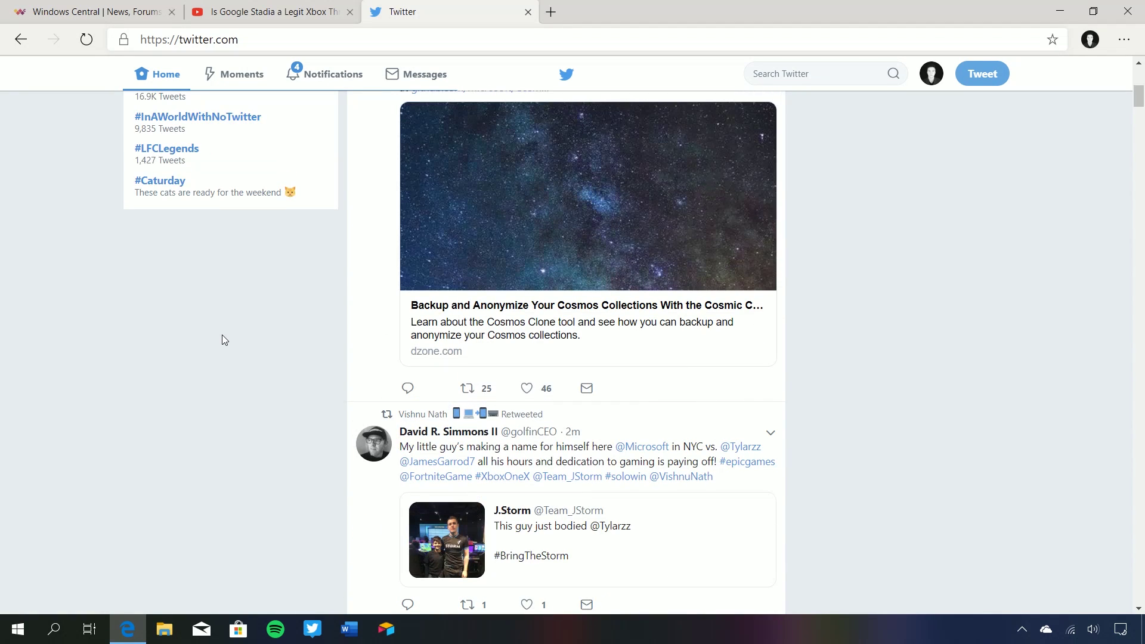
pyautogui.scroll(-3, 222, 335)
pyautogui.scroll(6, 222, 335)
pyautogui.scroll(-6, 222, 334)
pyautogui.scroll(5, 222, 334)
pyautogui.scroll(5, 576, 358)
pyautogui.scroll(-5, 576, 357)
pyautogui.scroll(5, 576, 358)
pyautogui.scroll(-5, 576, 358)
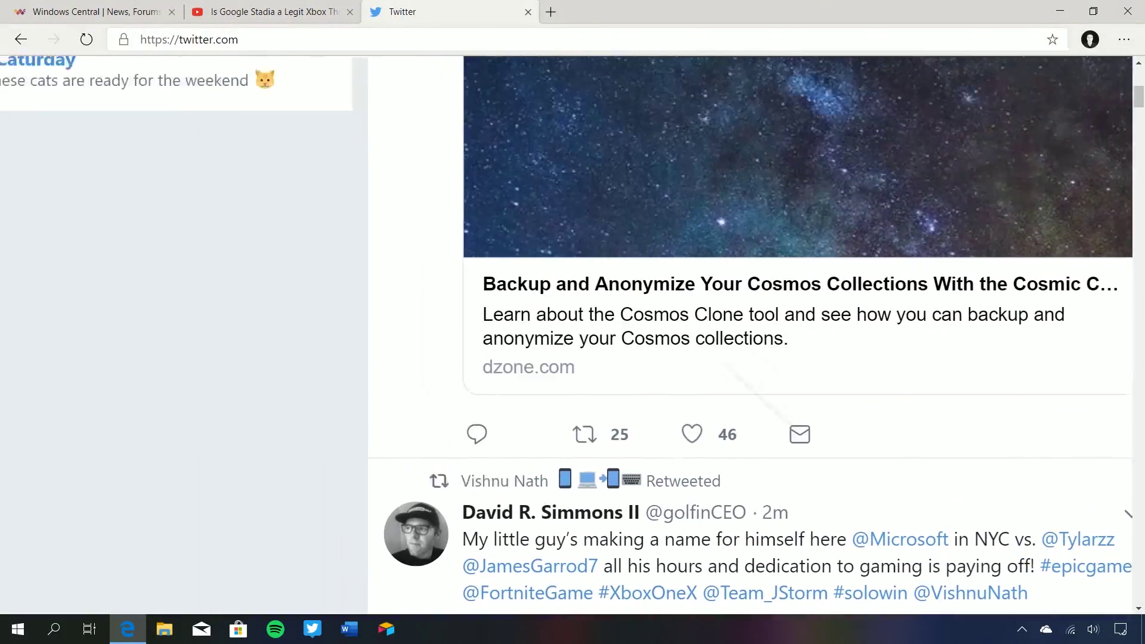
pyautogui.scroll(5, 576, 358)
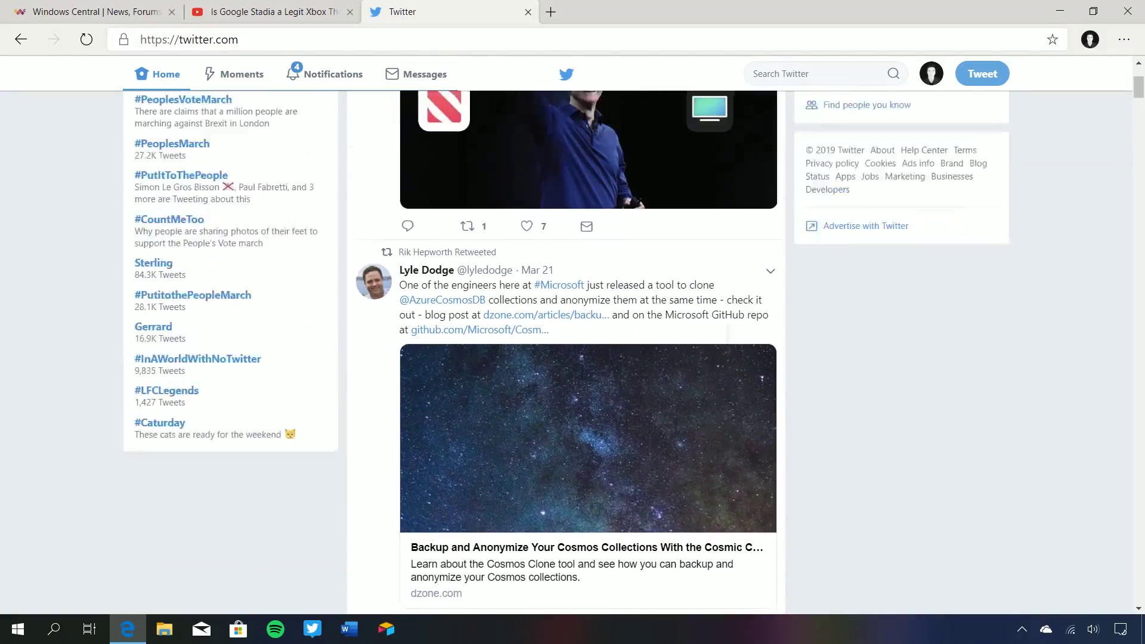
pyautogui.scroll(3, 576, 358)
pyautogui.scroll(-3, 576, 358)
pyautogui.scroll(3, 576, 358)
pyautogui.scroll(-3, 576, 357)
pyautogui.press('super')
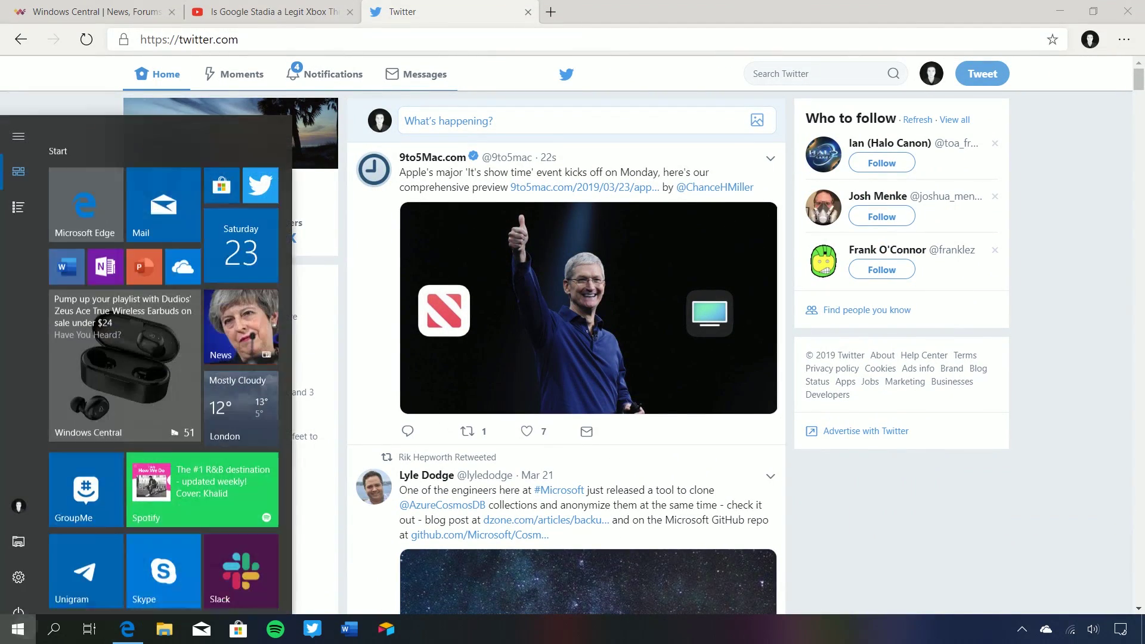
# Step: Launch the second Microsoft Edge entry from the M section of All apps
pyautogui.click(19, 191)
pyautogui.scroll(-15, 161, 357)
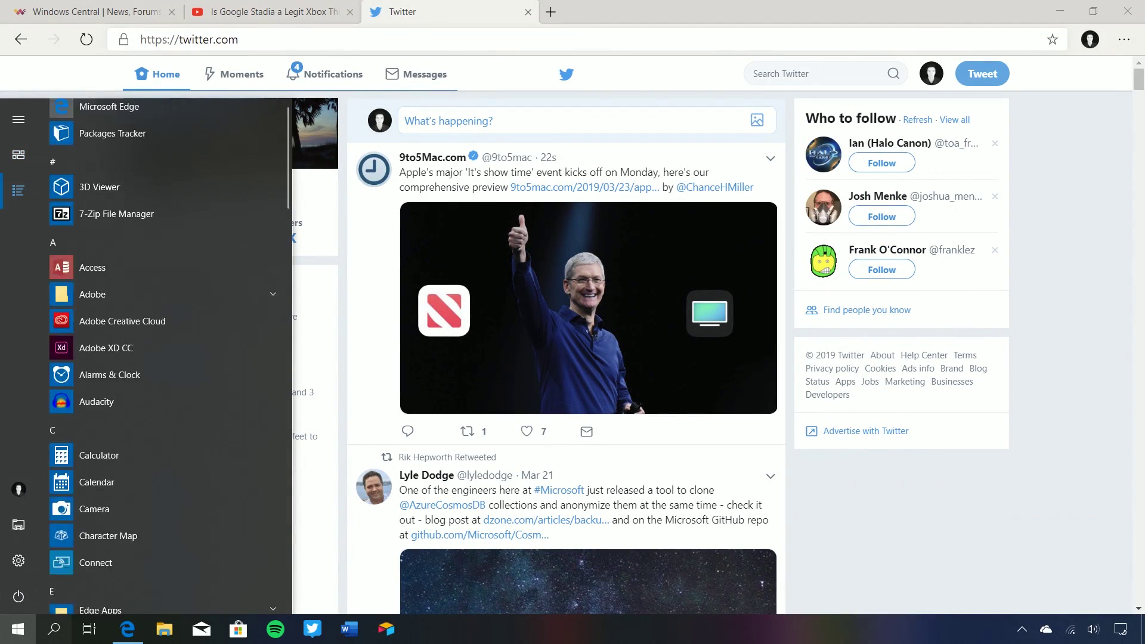
pyautogui.scroll(-1, 119, 345)
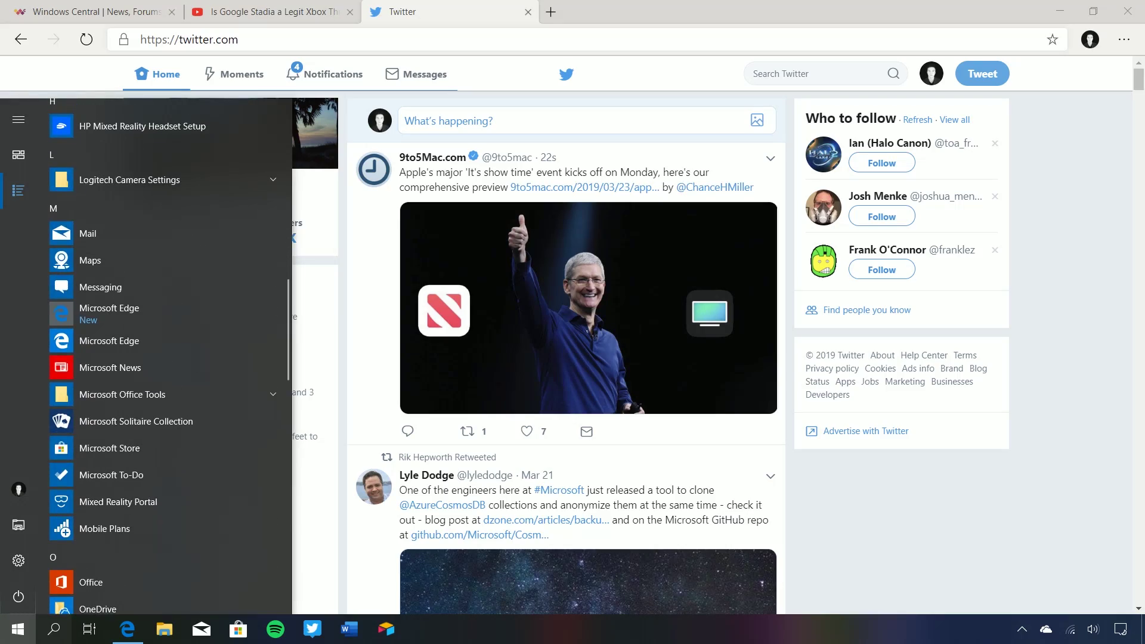
pyautogui.click(120, 341)
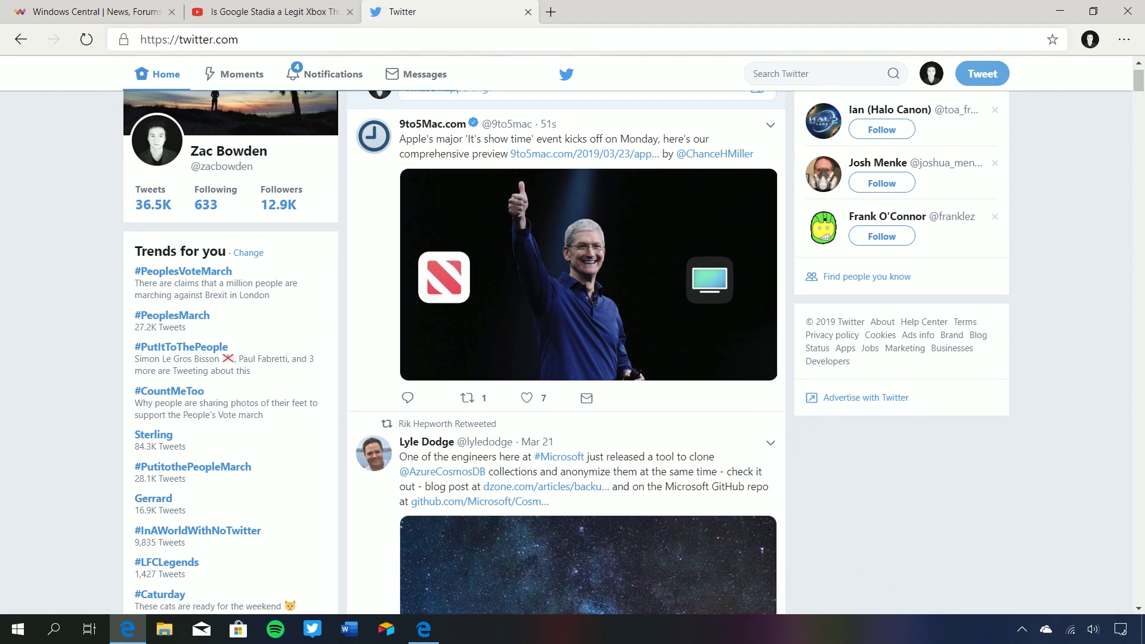
# Step: On the YouTube tab, swipe back to the search results and forward to the video
pyautogui.scroll(1, 567, 351)
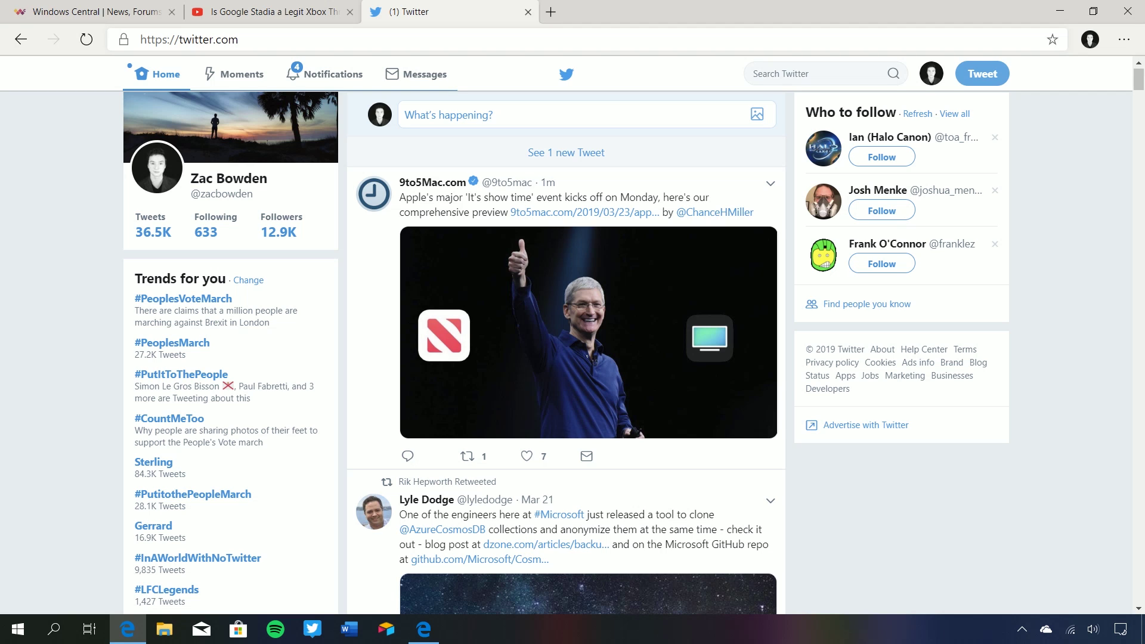
pyautogui.hotkey('ctrl', 'shift', 'Tab')
pyautogui.hscroll(-5, 572, 334)
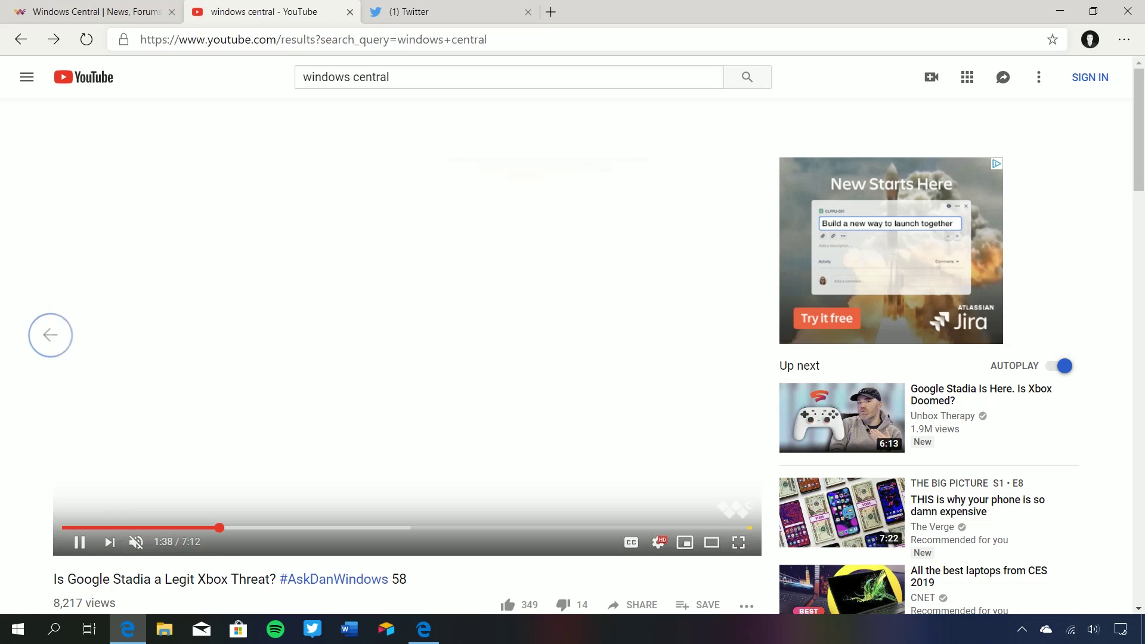
pyautogui.scroll(-5, 572, 334)
pyautogui.hscroll(5, 573, 334)
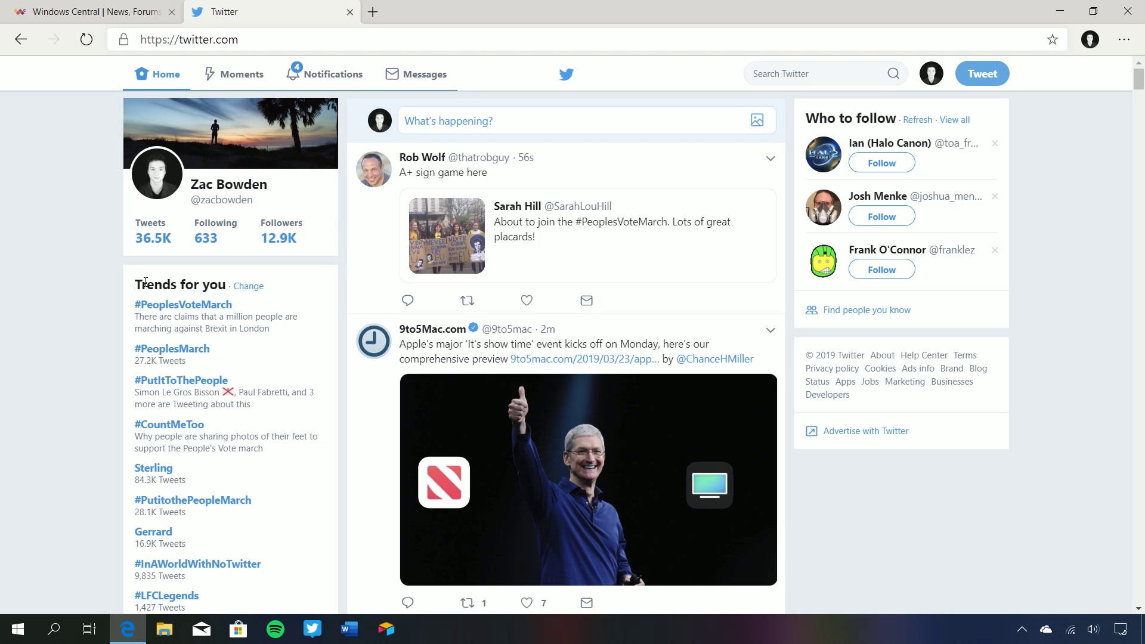
# Step: Bring up and dismiss the page's context menu, then switch to Windows Central and back to Twitter
pyautogui.rightClick(82, 145)
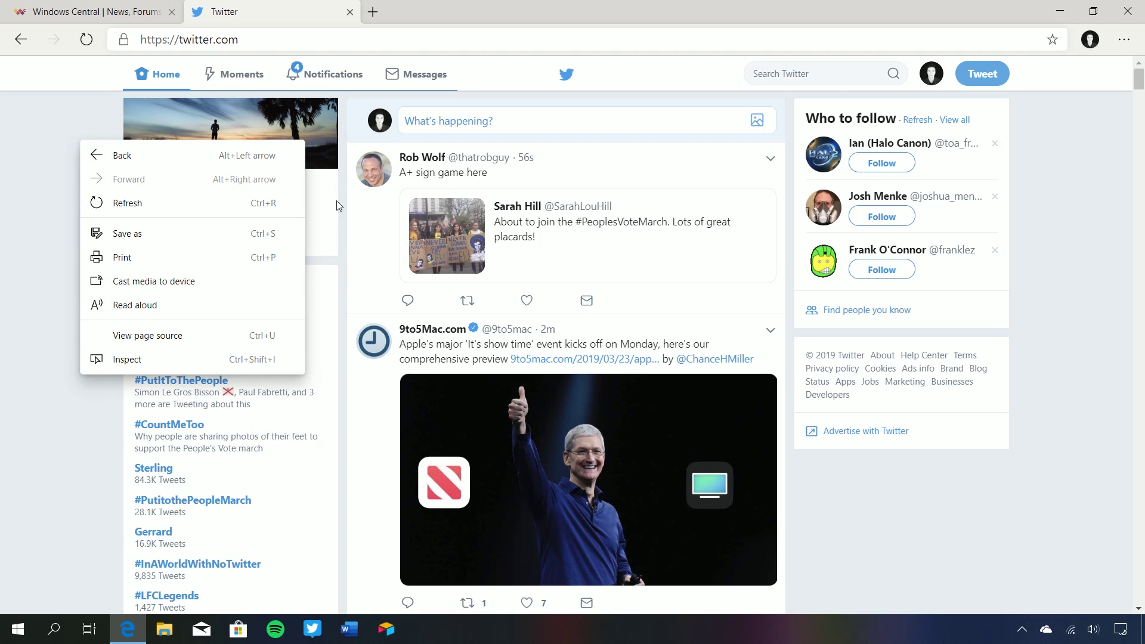
pyautogui.click(216, 12)
pyautogui.click(47, 10)
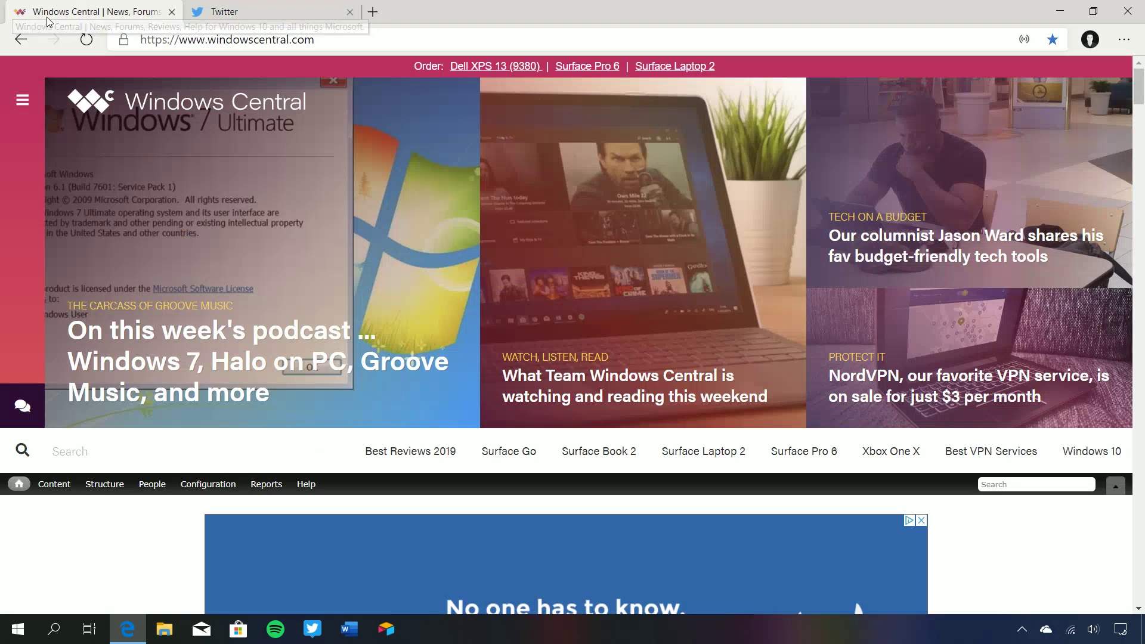
pyautogui.click(285, 11)
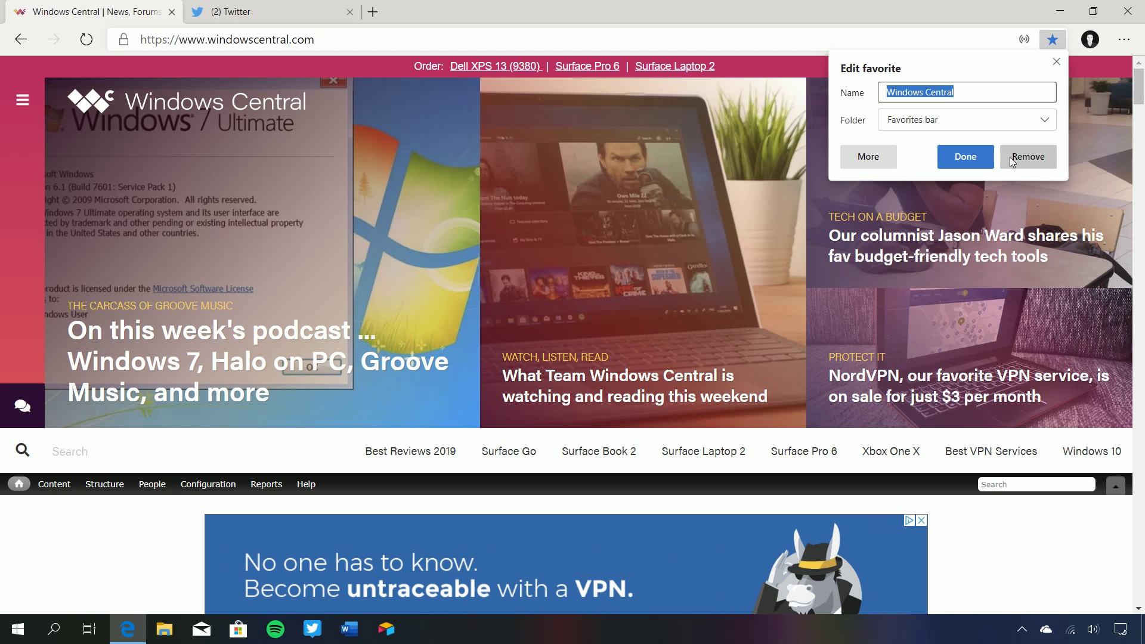
# Step: Confirm the Windows Central favorite in its details panel
pyautogui.click(964, 153)
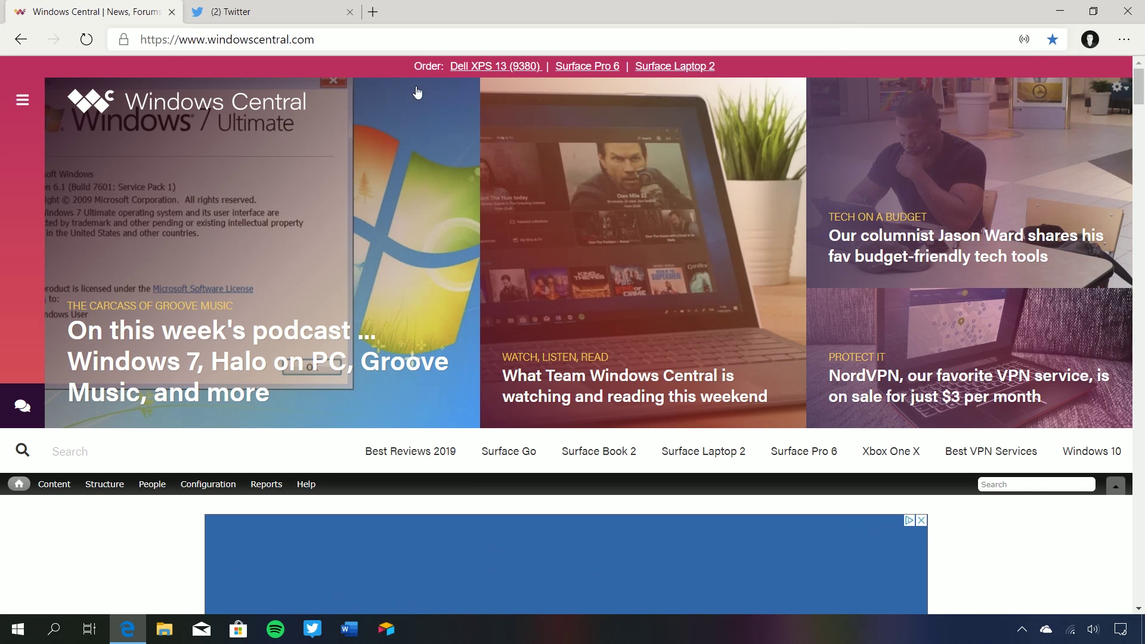
pyautogui.click(1053, 40)
pyautogui.click(973, 167)
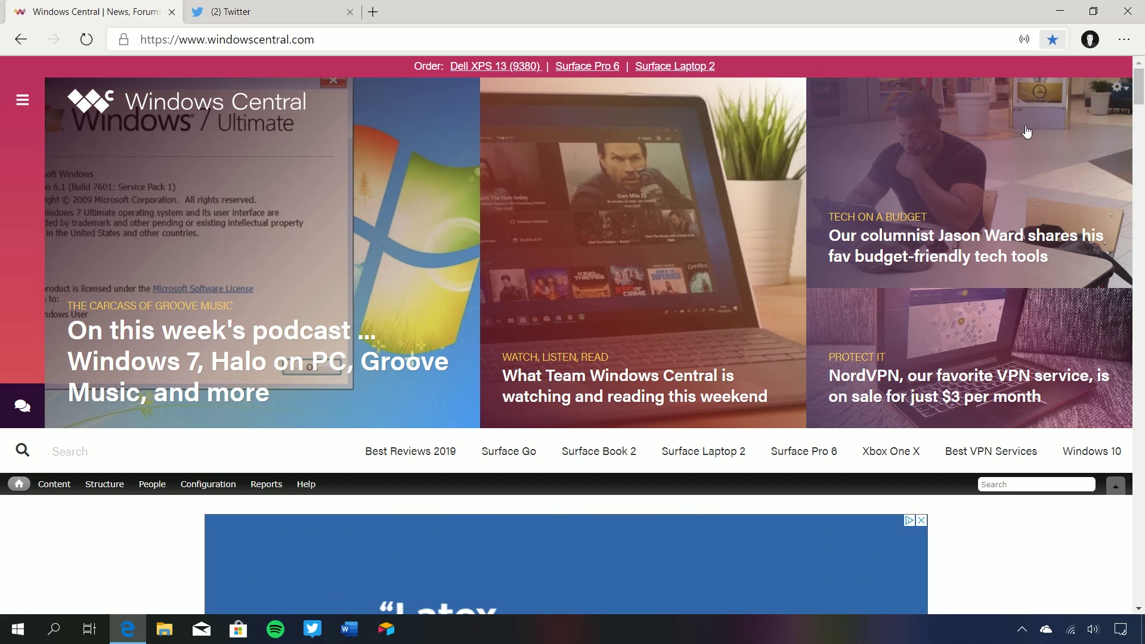
# Step: Open Manage favorites, clear its address bar, then open Extensions in a new tab
pyautogui.click(1124, 39)
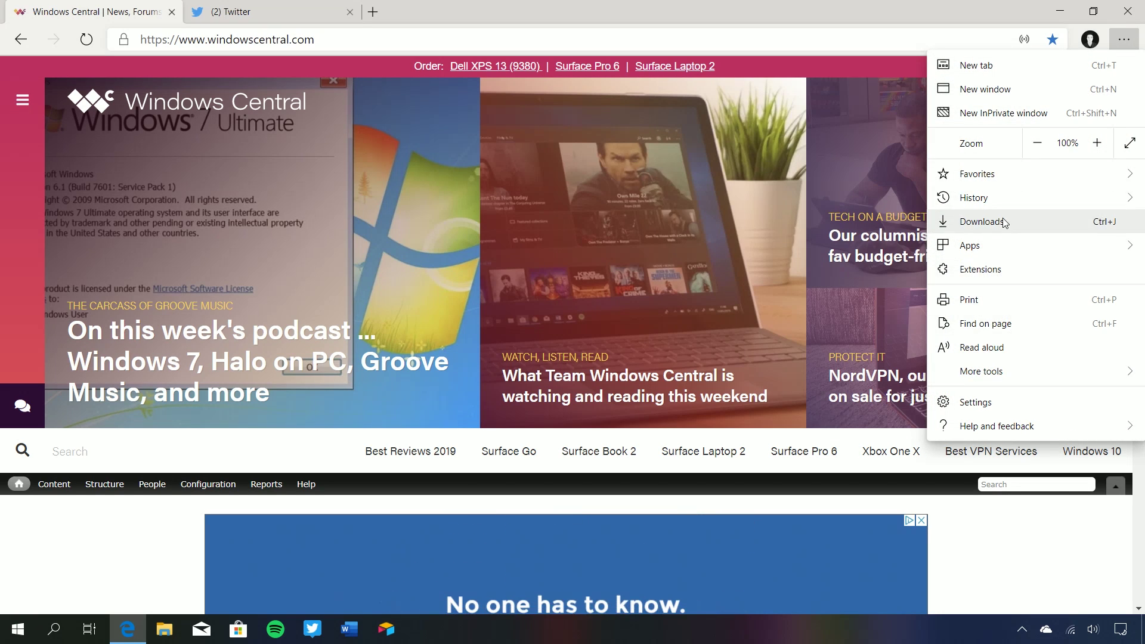
pyautogui.moveTo(1002, 173)
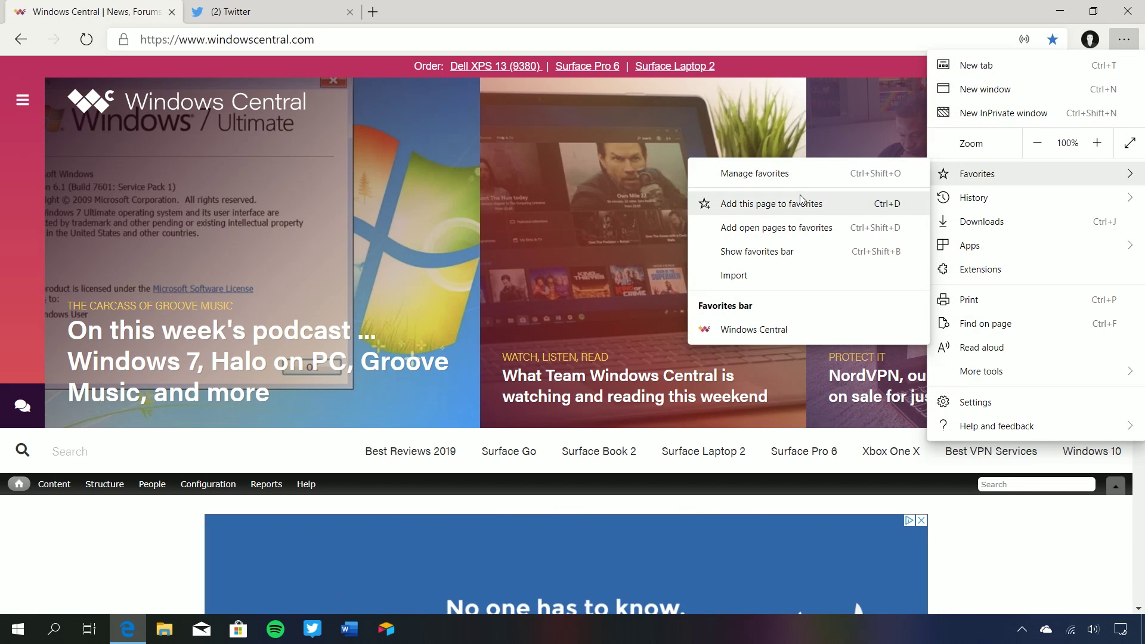
pyautogui.click(798, 173)
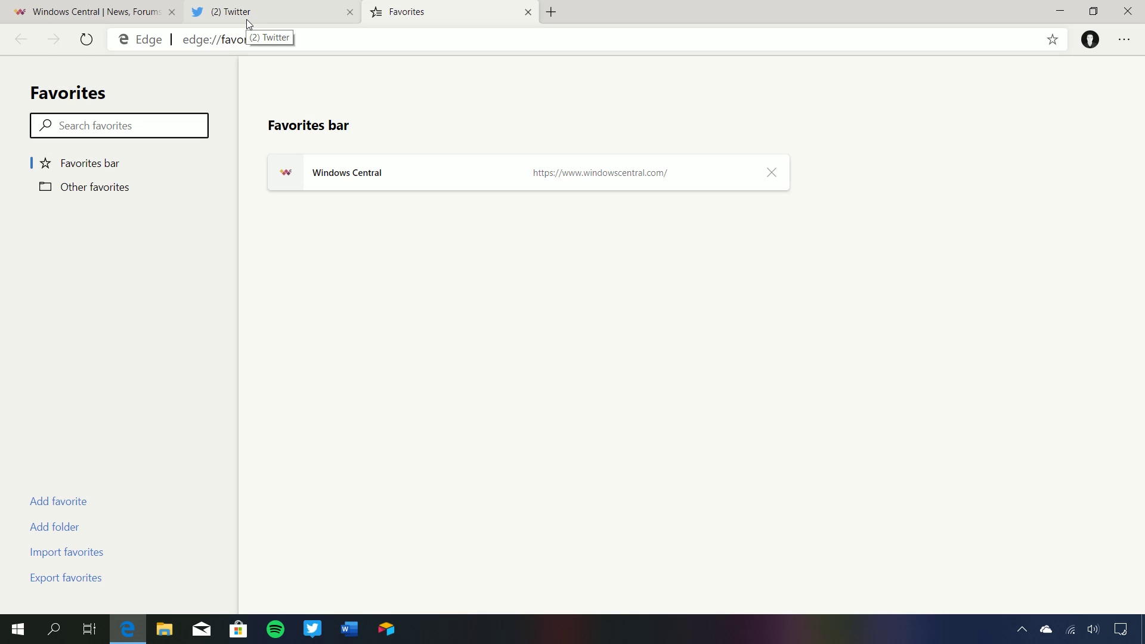
pyautogui.click(335, 41)
pyautogui.press('BackSpace')
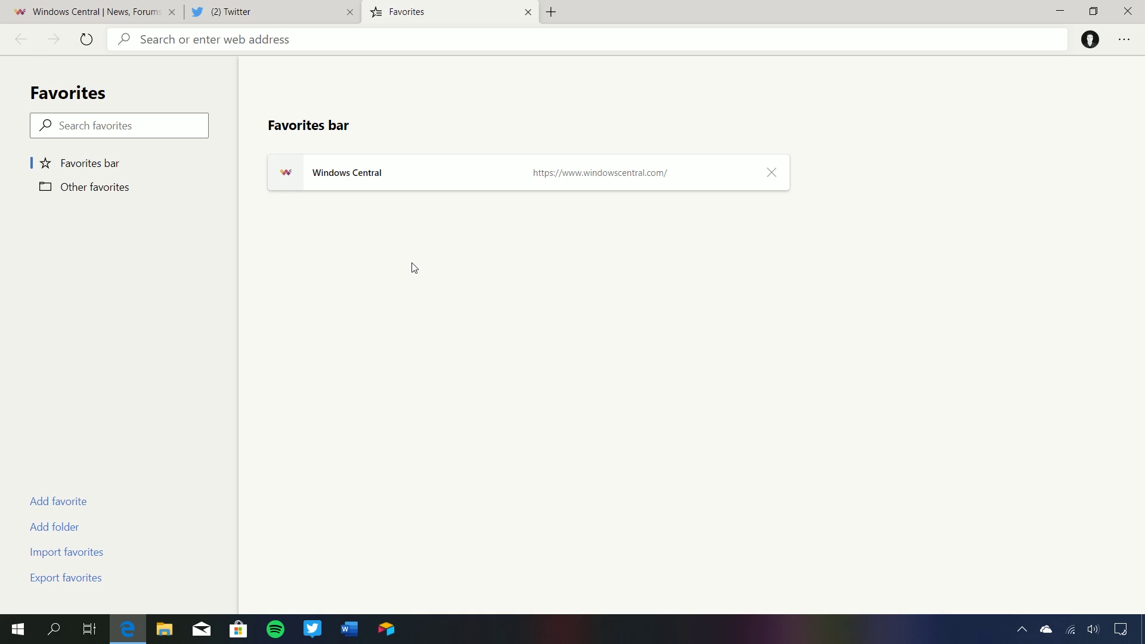
pyautogui.click(1124, 39)
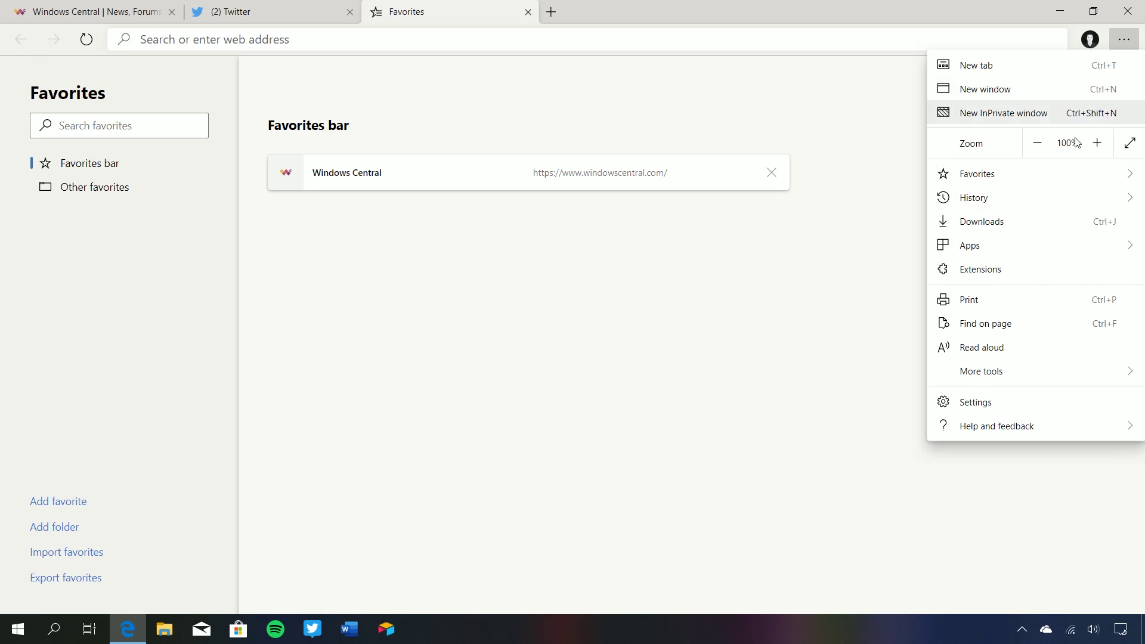
pyautogui.click(992, 280)
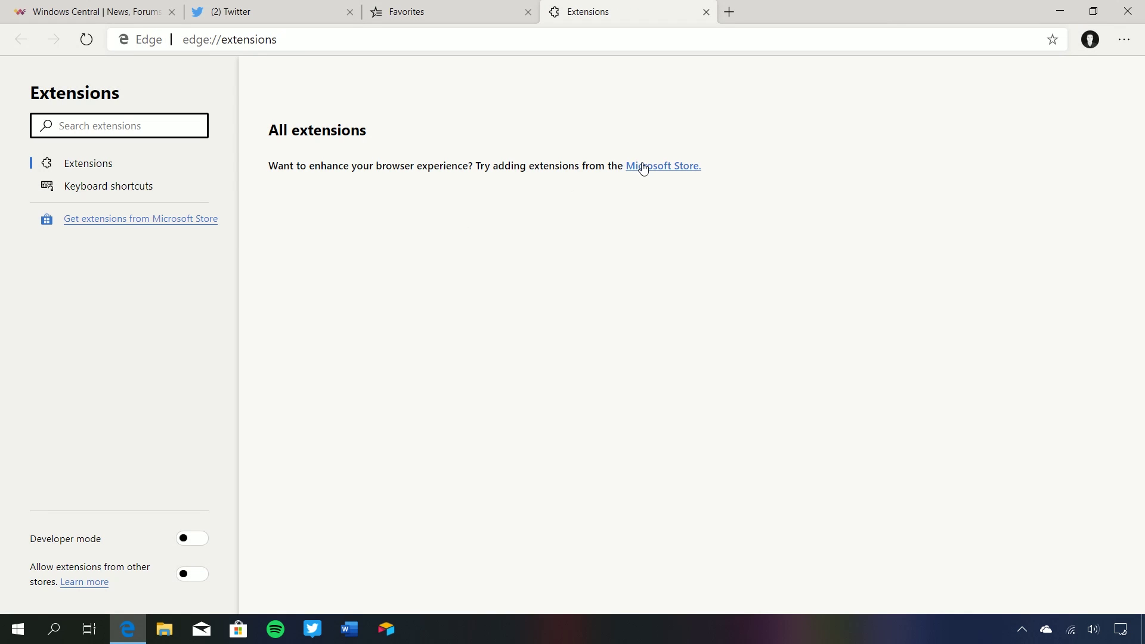
# Step: Get AdBlock from the Microsoft Store's Edge extensions, add it, and return to its store page
pyautogui.click(638, 167)
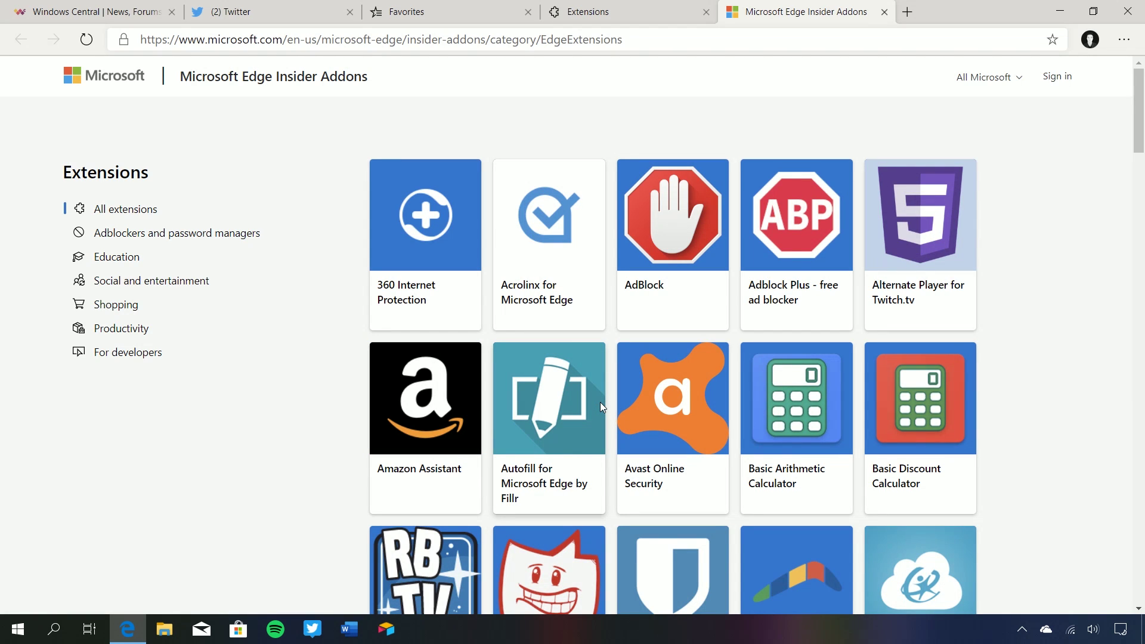
pyautogui.scroll(-8, 596, 395)
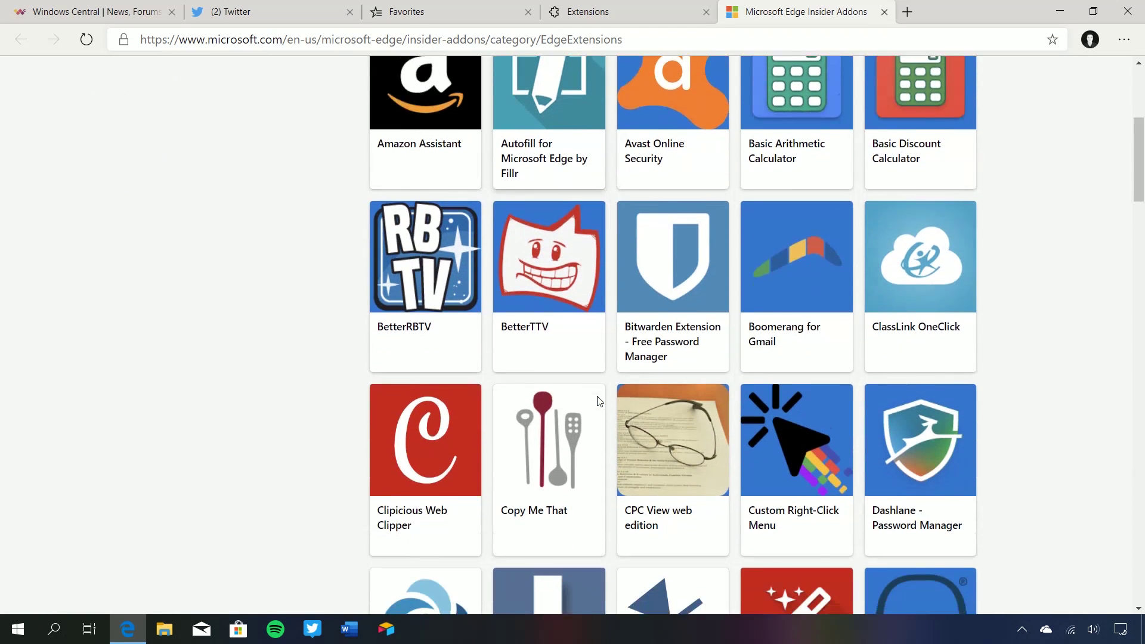
pyautogui.scroll(8, 596, 396)
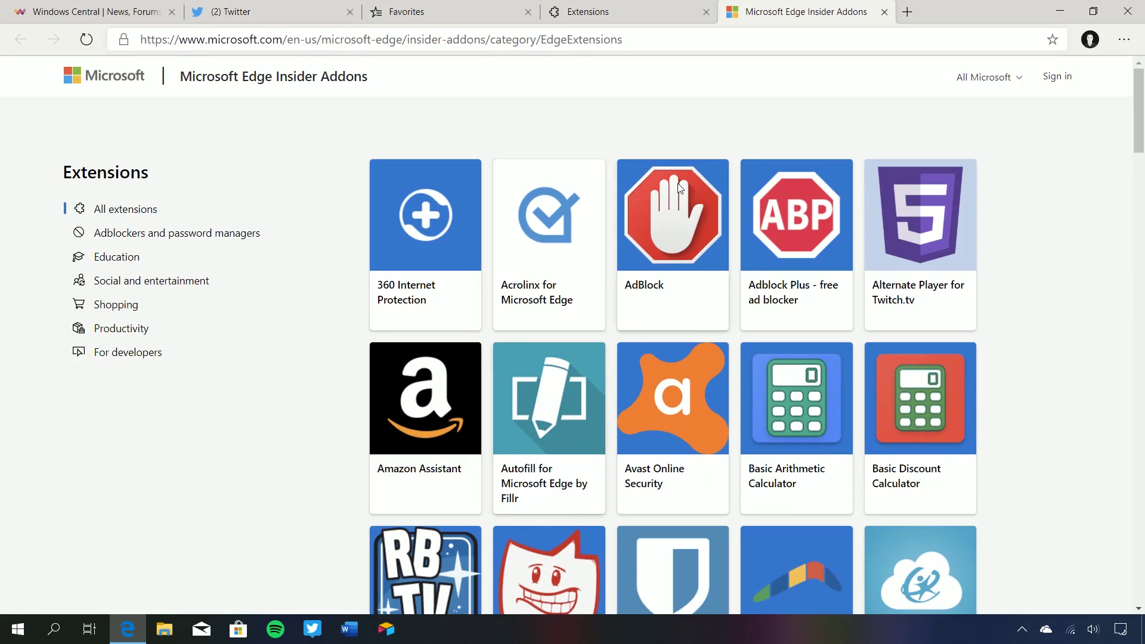
pyautogui.click(678, 187)
pyautogui.click(973, 173)
pyautogui.click(590, 172)
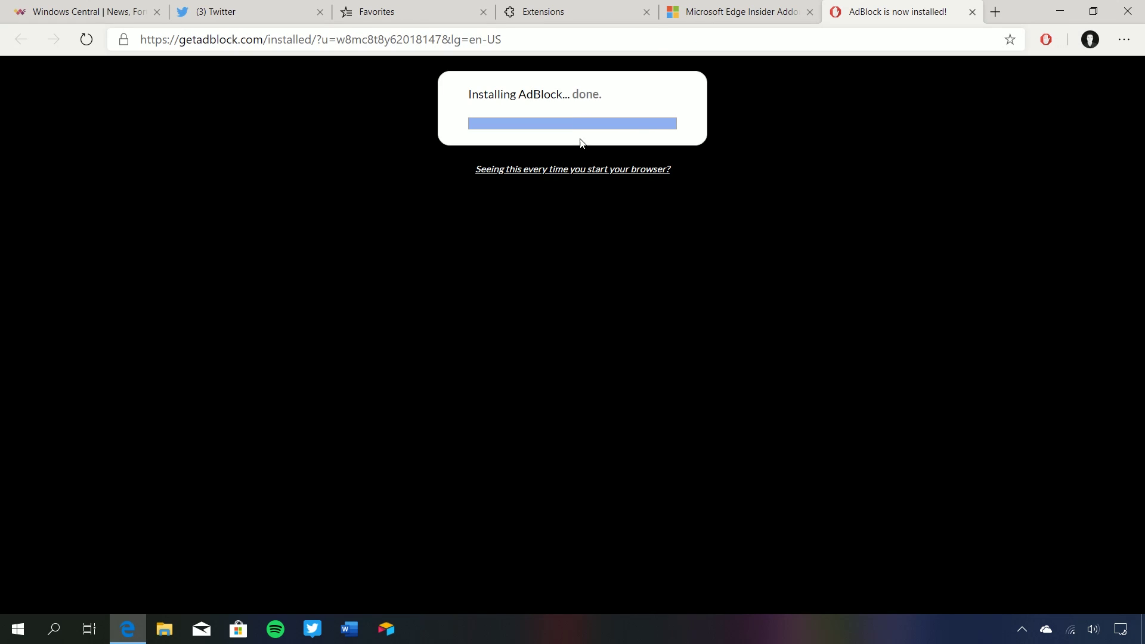
pyautogui.click(740, 12)
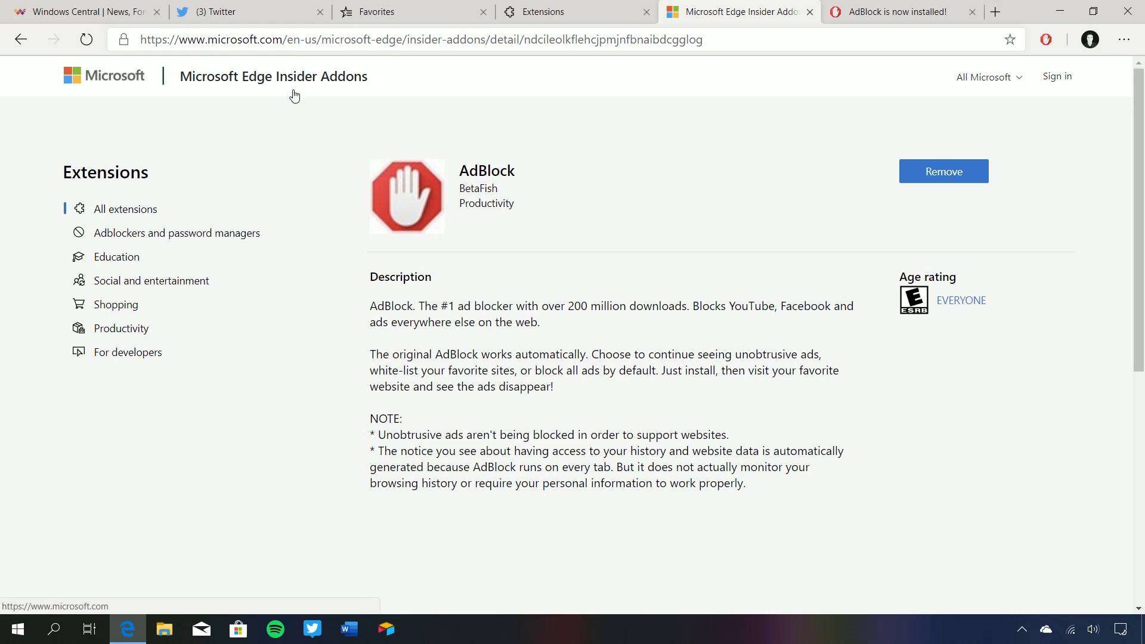
# Step: Search for 'chrome' and open the Chrome Web Store
pyautogui.click(394, 49)
pyautogui.write('chrome web store')
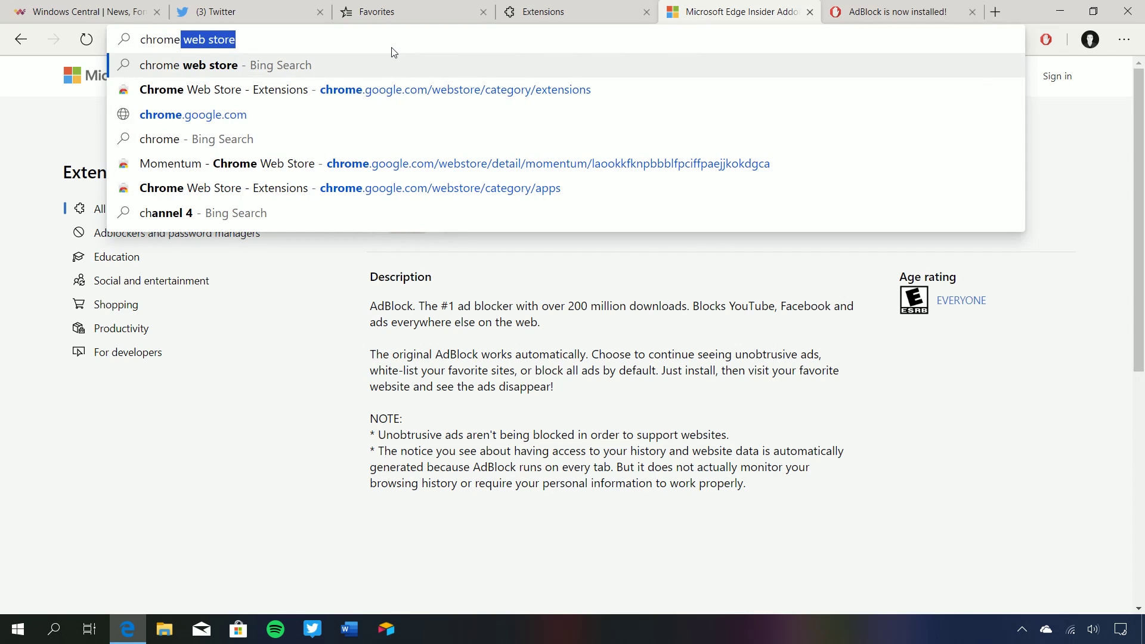
pyautogui.press('Return')
pyautogui.click(152, 441)
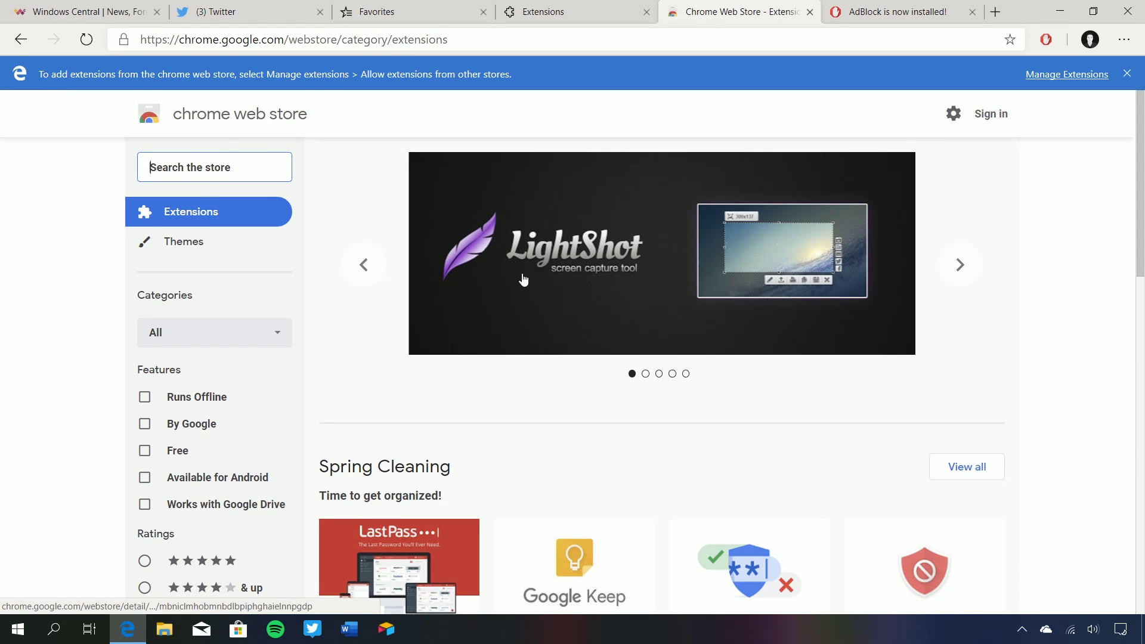
pyautogui.moveTo(523, 279)
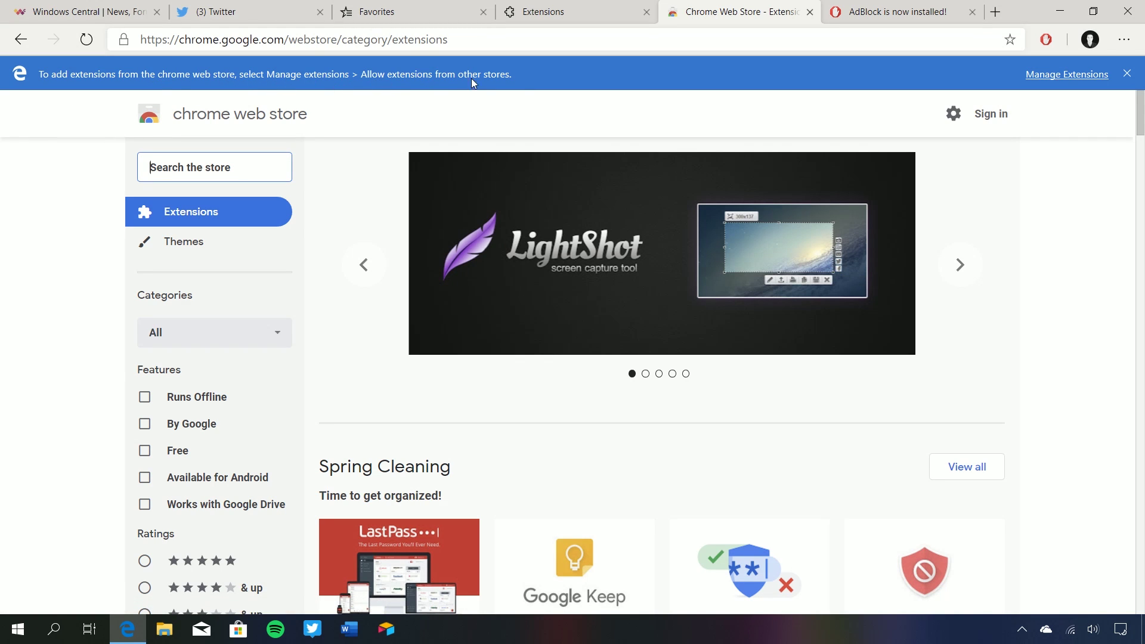
# Step: Turn on 'Allow extensions from other stores' in edge://extensions and confirm with Allow
pyautogui.click(1038, 75)
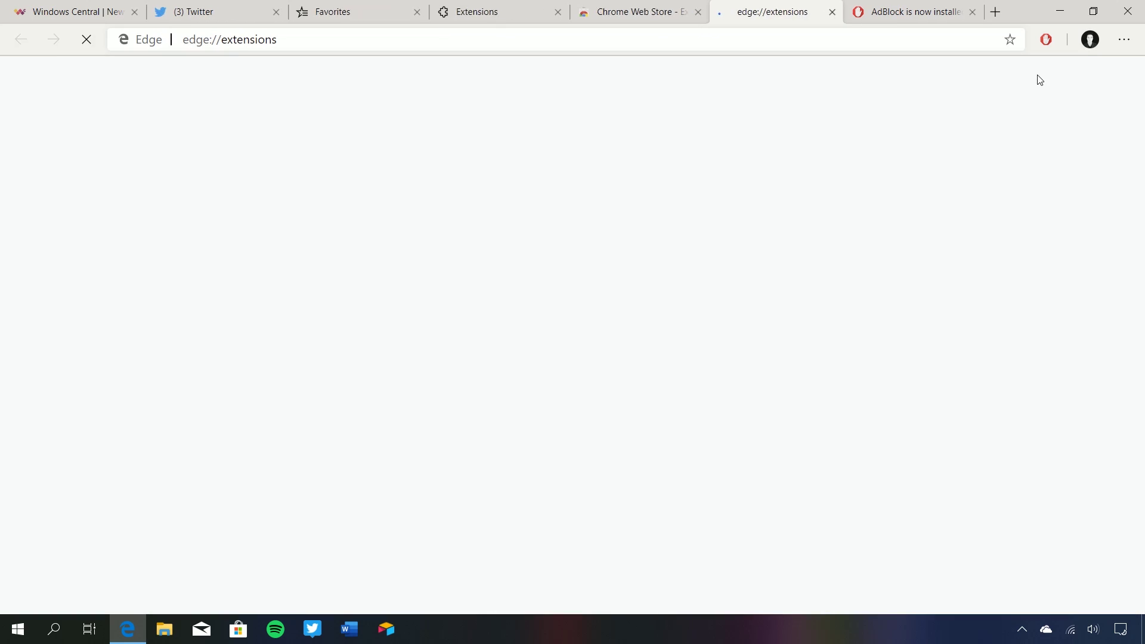
pyautogui.click(174, 571)
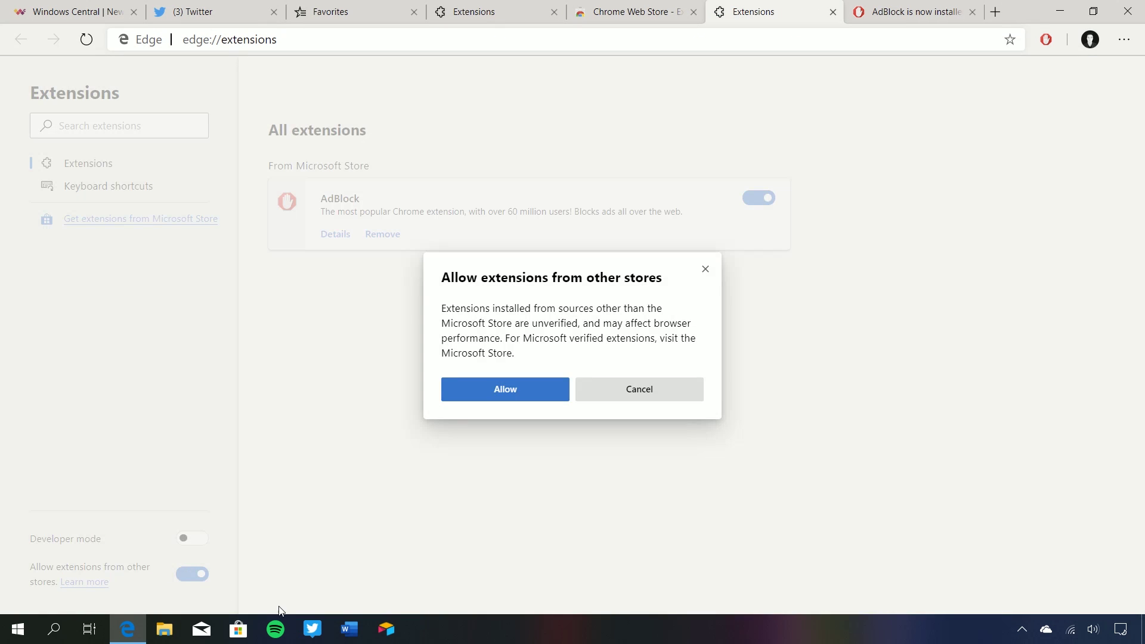
pyautogui.click(526, 395)
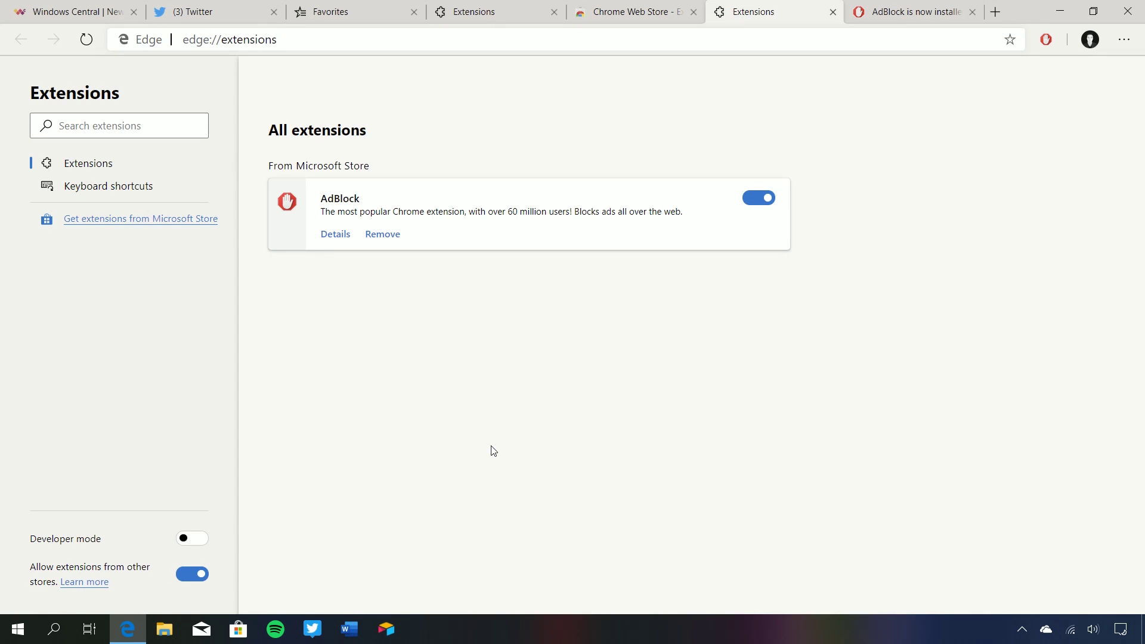
# Step: Reload the Chrome Web Store and add the Clock for Google Chrome extension
pyautogui.click(606, 4)
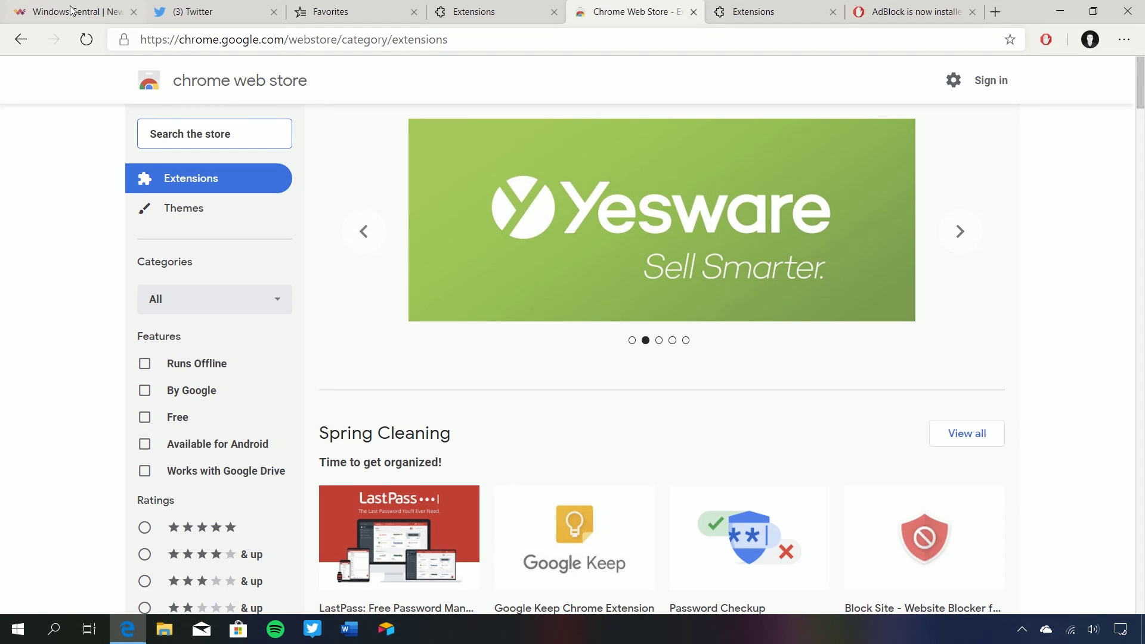
pyautogui.click(86, 39)
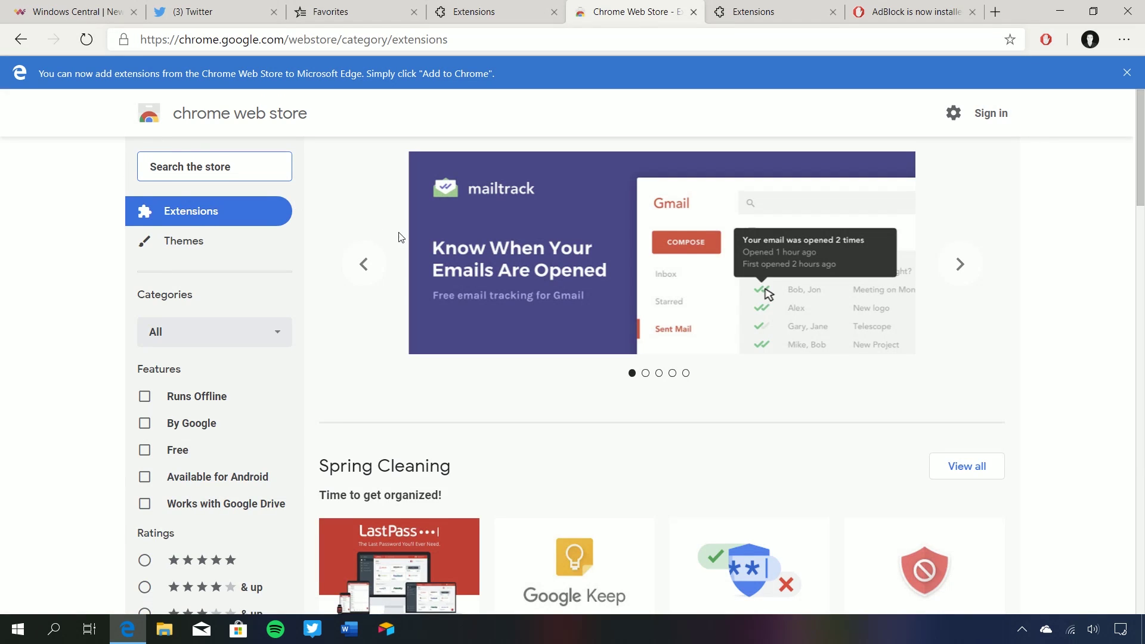
pyautogui.scroll(-10, 403, 234)
pyautogui.scroll(-10, 405, 238)
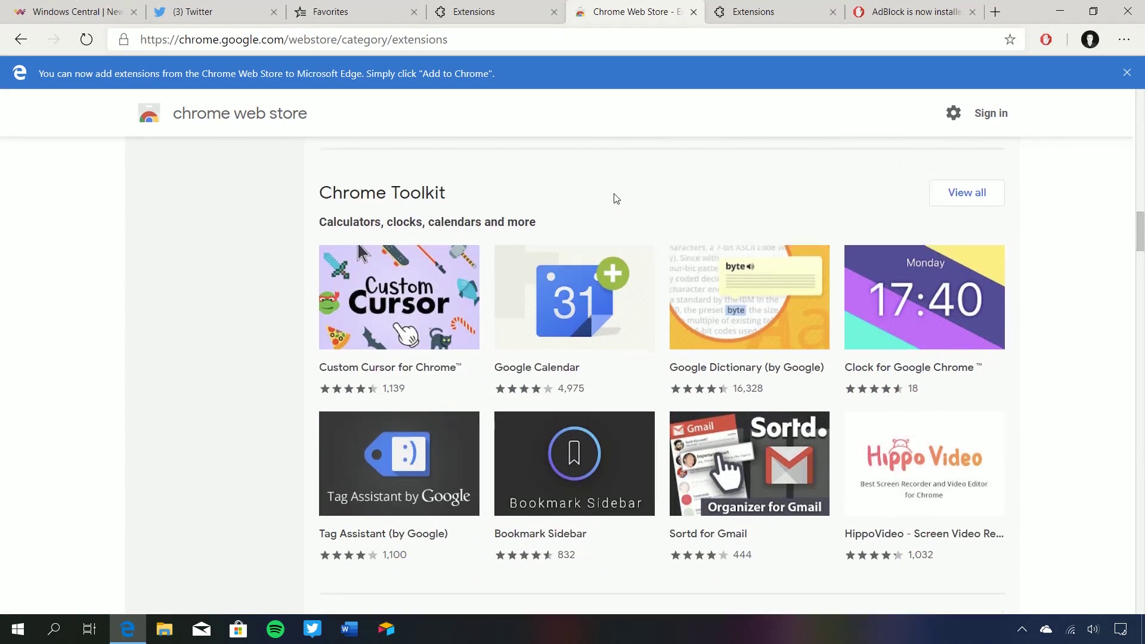
pyautogui.scroll(5, 616, 199)
pyautogui.scroll(-3, 616, 198)
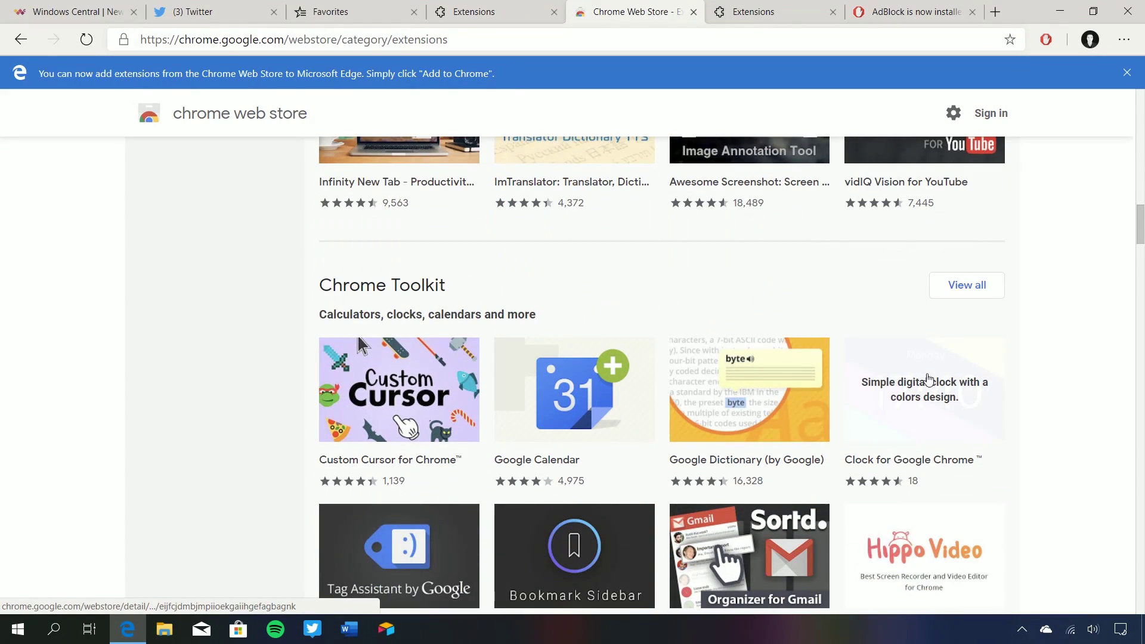
pyautogui.click(928, 381)
pyautogui.click(840, 188)
pyautogui.click(597, 118)
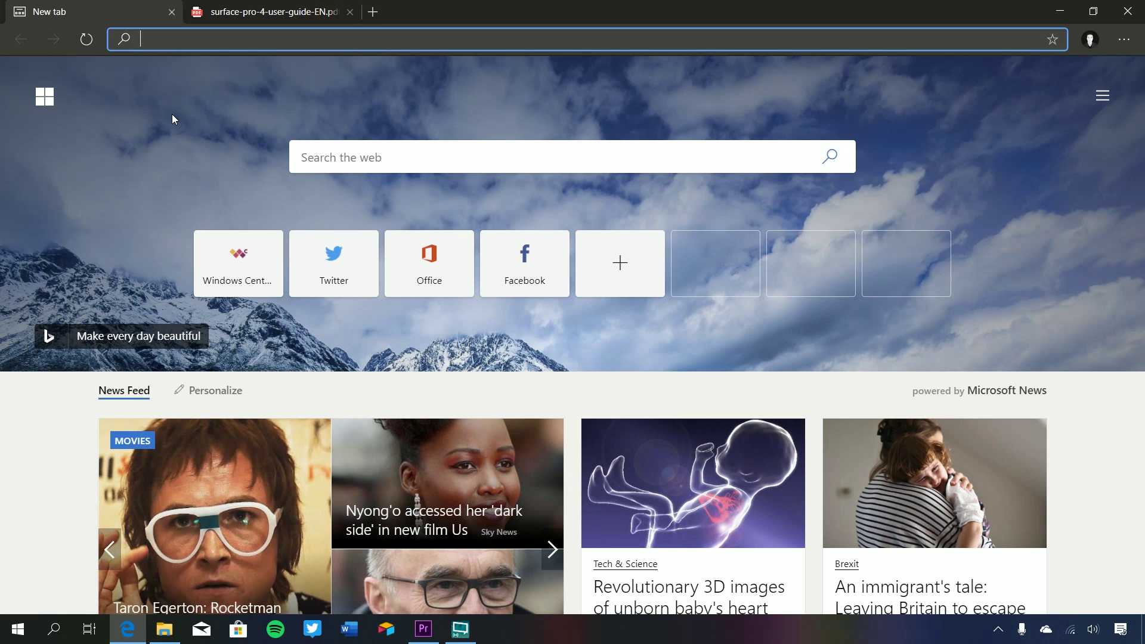
# Step: Load edge://flags and scroll down to the Enabled Microsoft Edge theme flag
pyautogui.write('edge://flags')
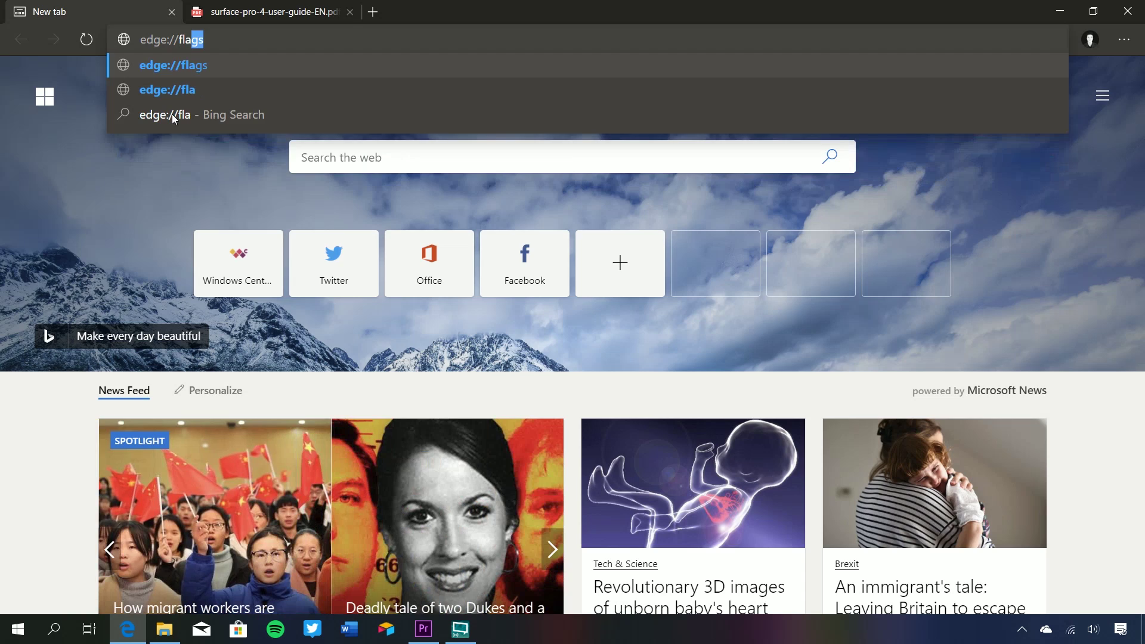
pyautogui.press('Return')
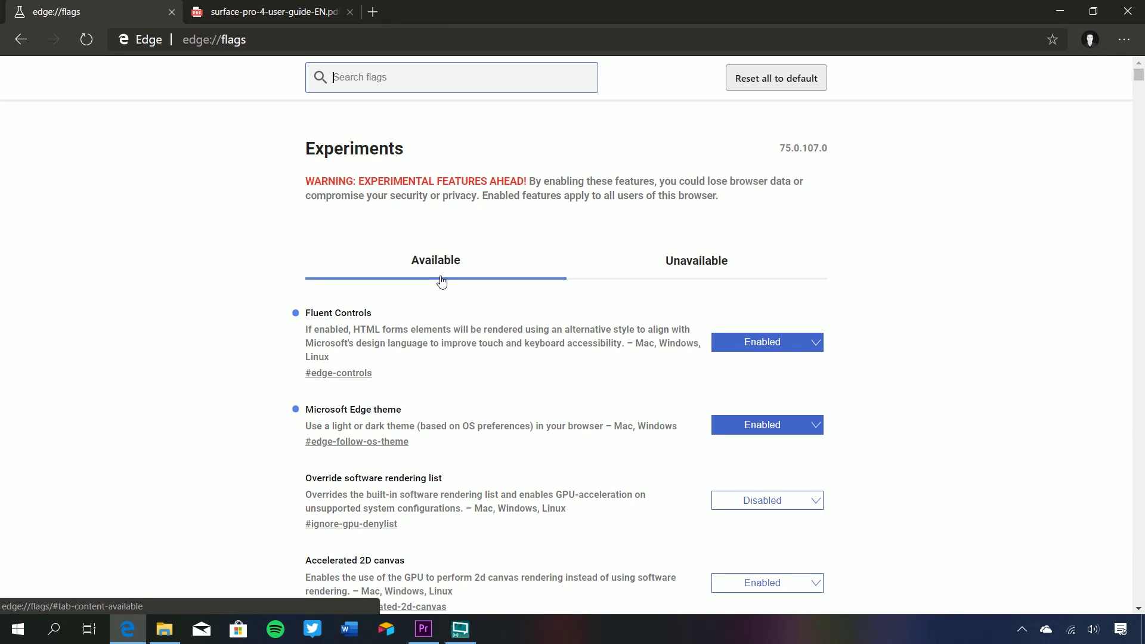
pyautogui.scroll(-4, 662, 369)
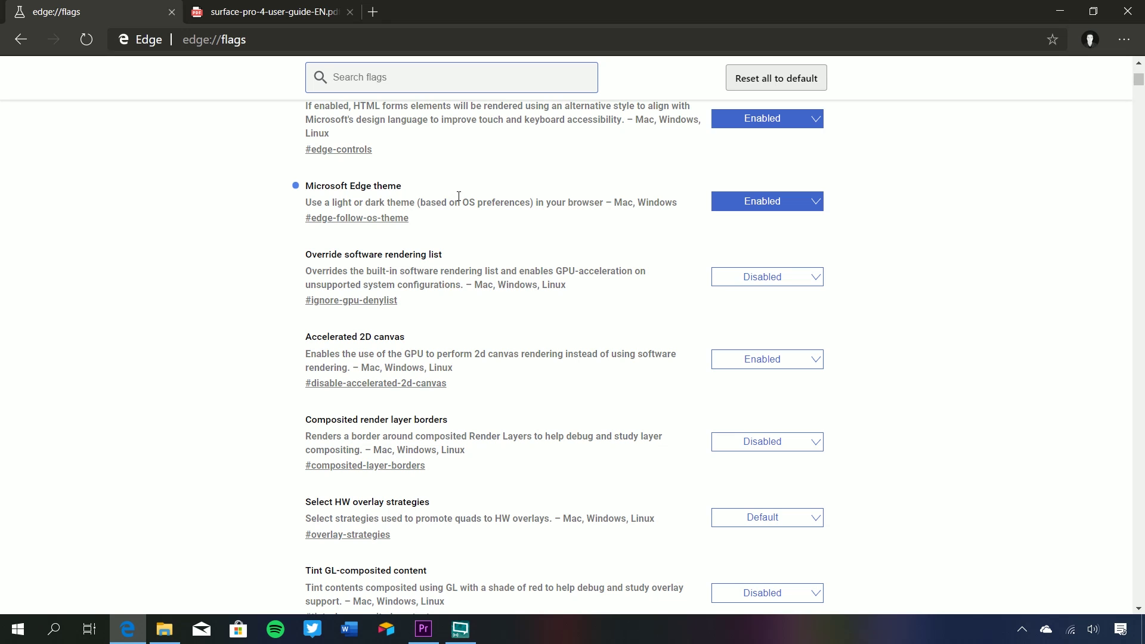
pyautogui.press('super')
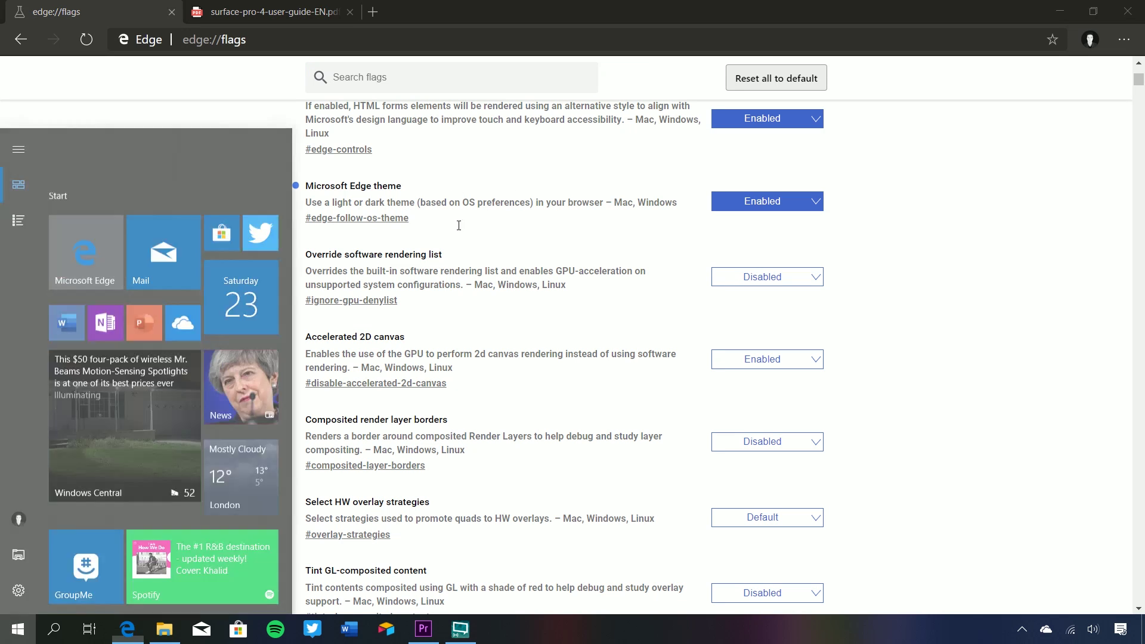
# Step: Set 'Choose your colour' to Light in Settings > Colours, then view Edge's flags page
pyautogui.press('super+i')
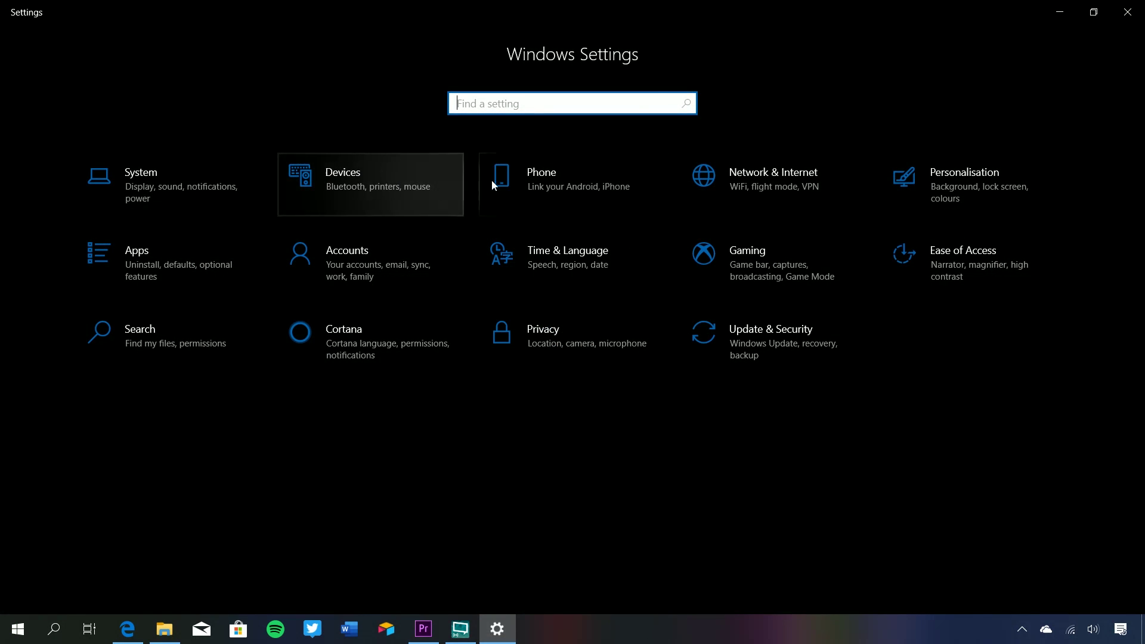
pyautogui.click(85, 201)
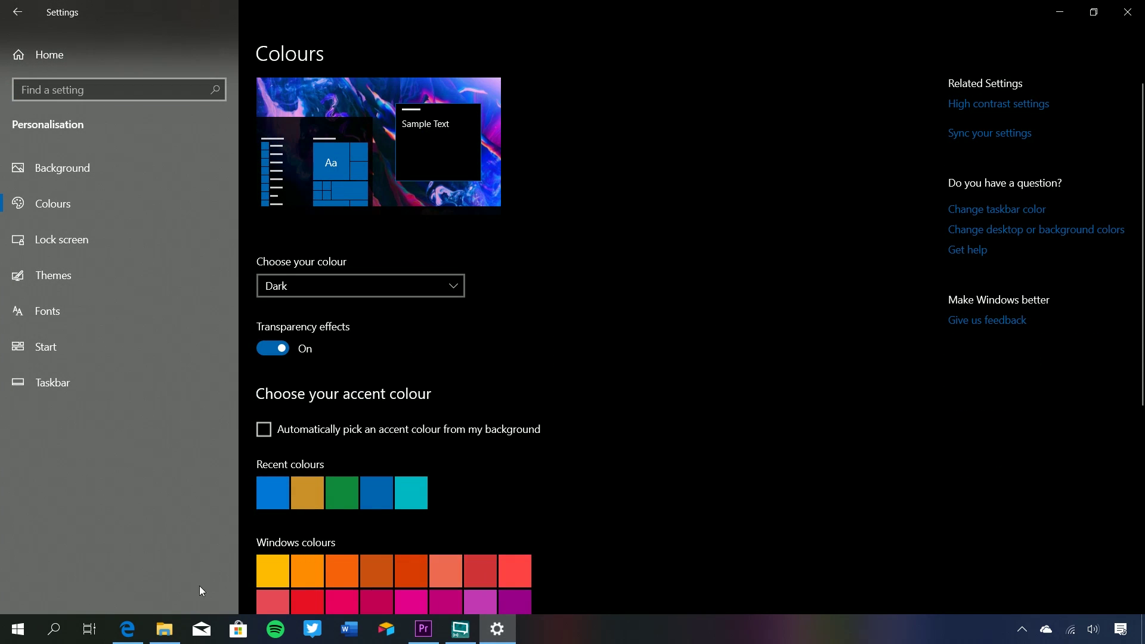
pyautogui.click(128, 629)
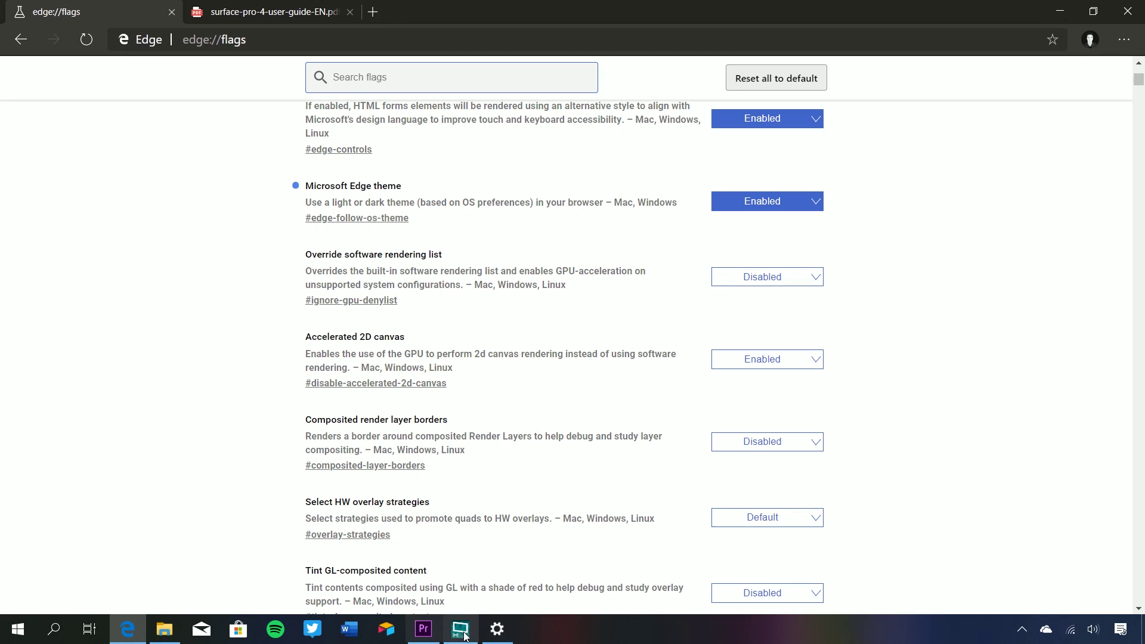
pyautogui.click(497, 629)
pyautogui.click(360, 295)
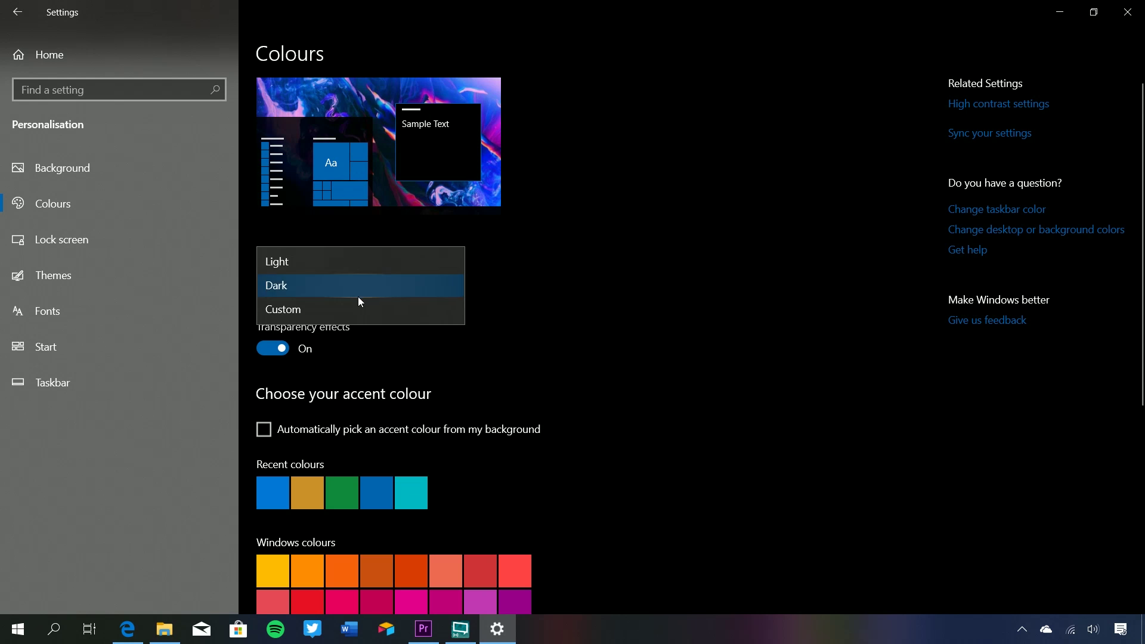
pyautogui.click(356, 266)
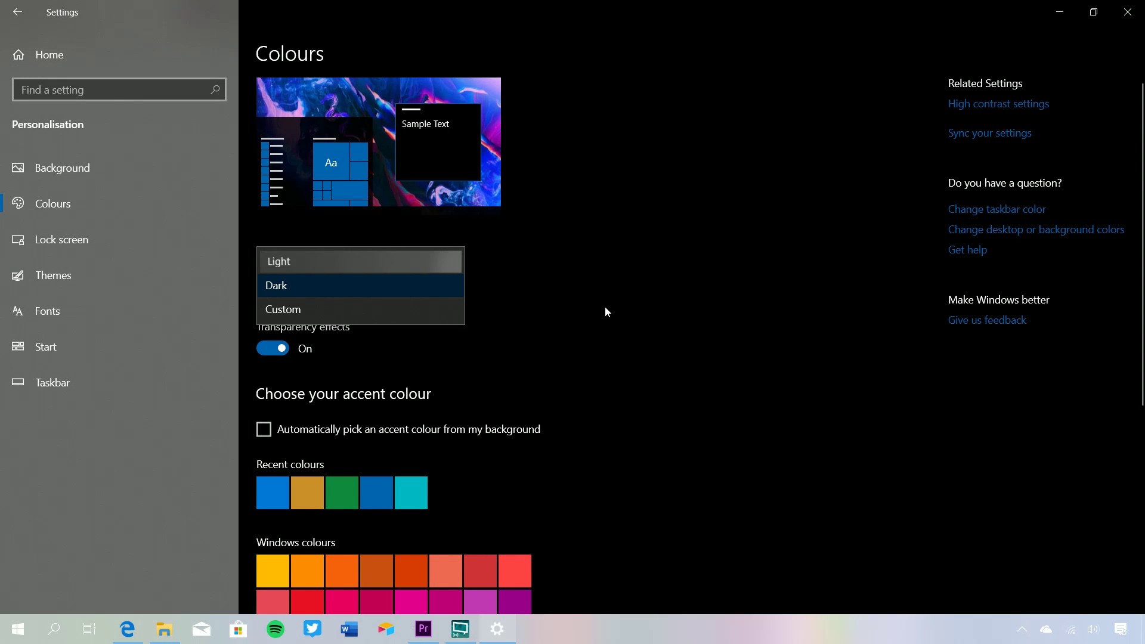
pyautogui.click(127, 629)
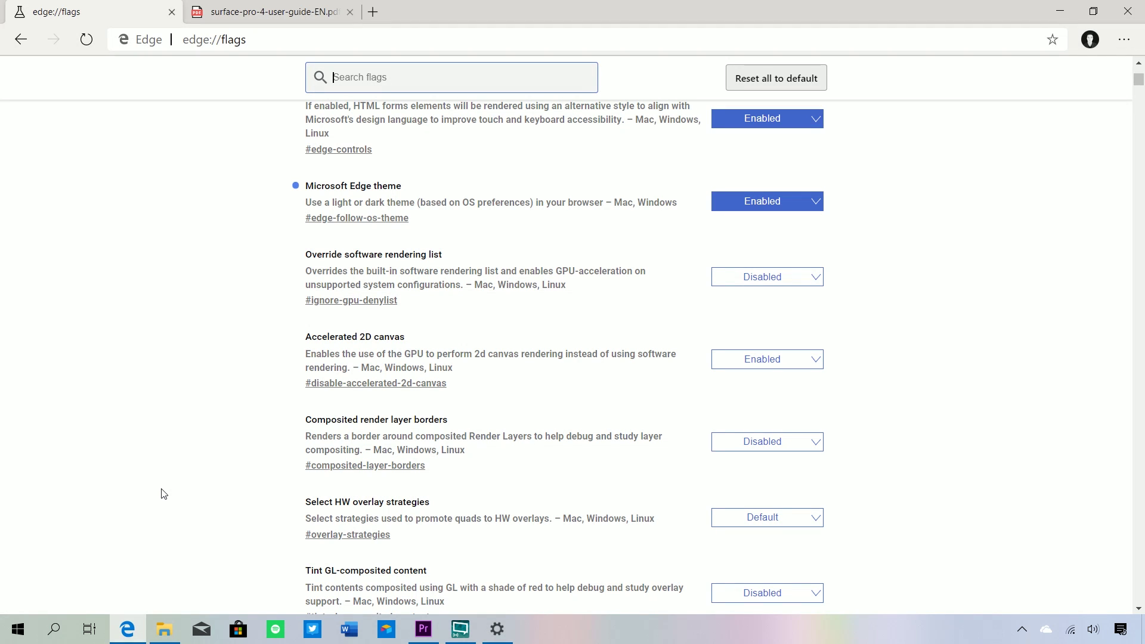
pyautogui.click(113, 274)
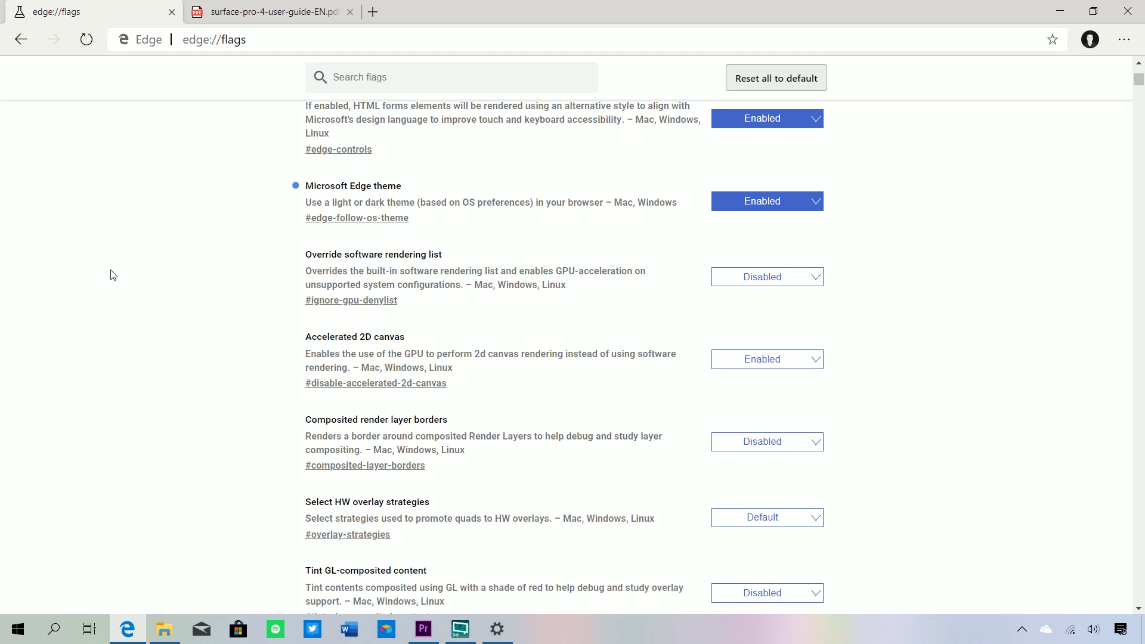
# Step: Scroll through the edge://flags Experiments list
pyautogui.scroll(-20, 114, 275)
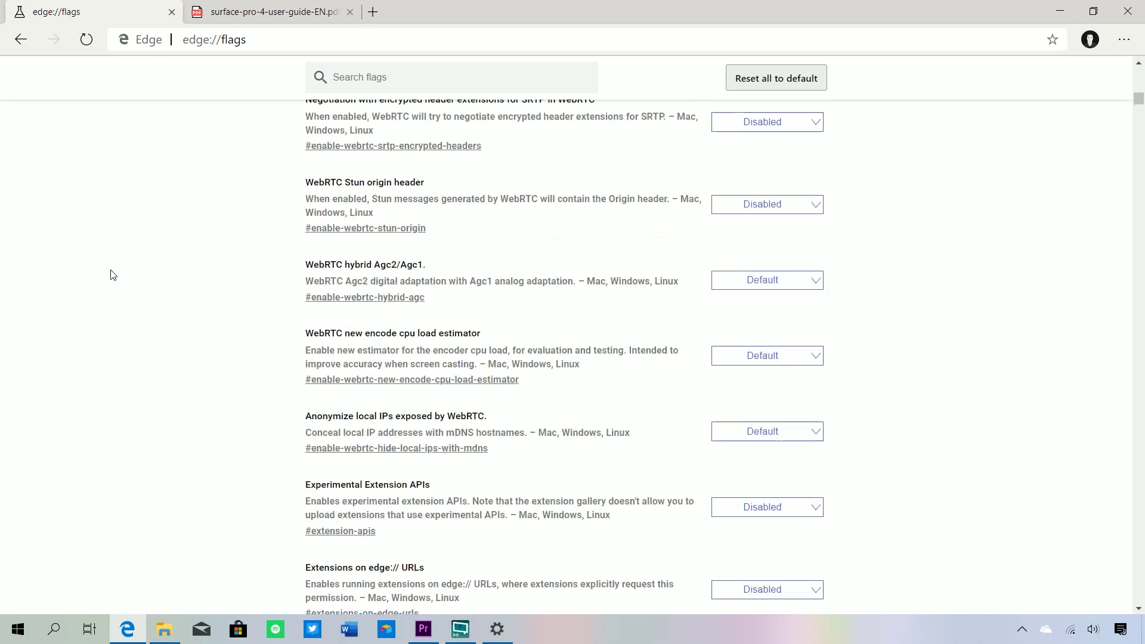
pyautogui.scroll(-6, 108, 312)
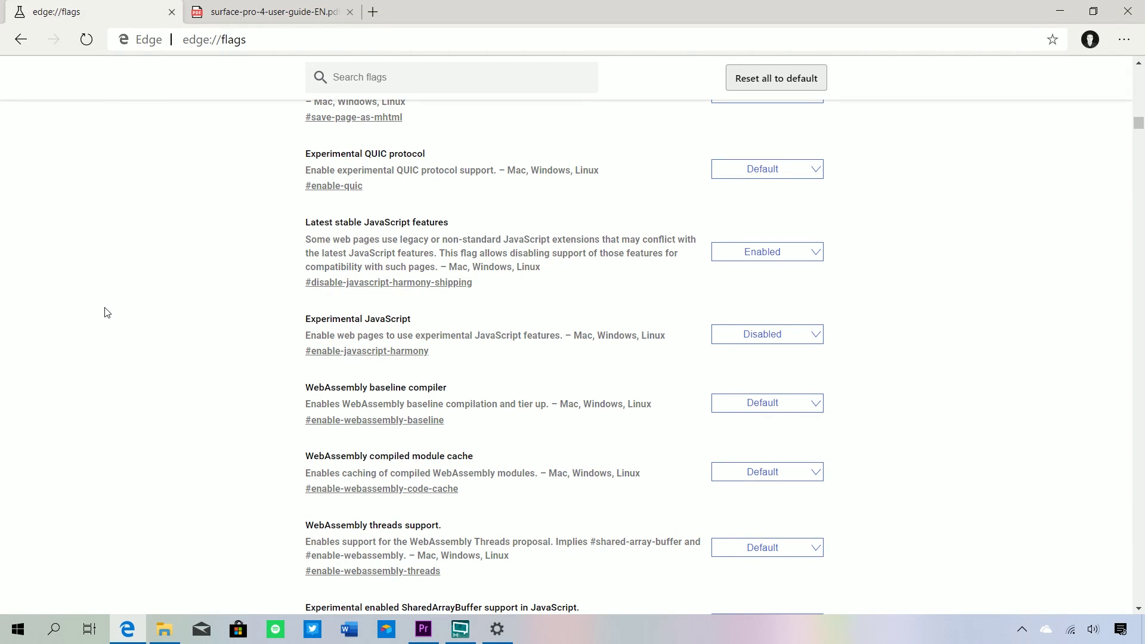
pyautogui.scroll(-8, 235, 322)
pyautogui.scroll(9, 233, 334)
pyautogui.scroll(20, 226, 355)
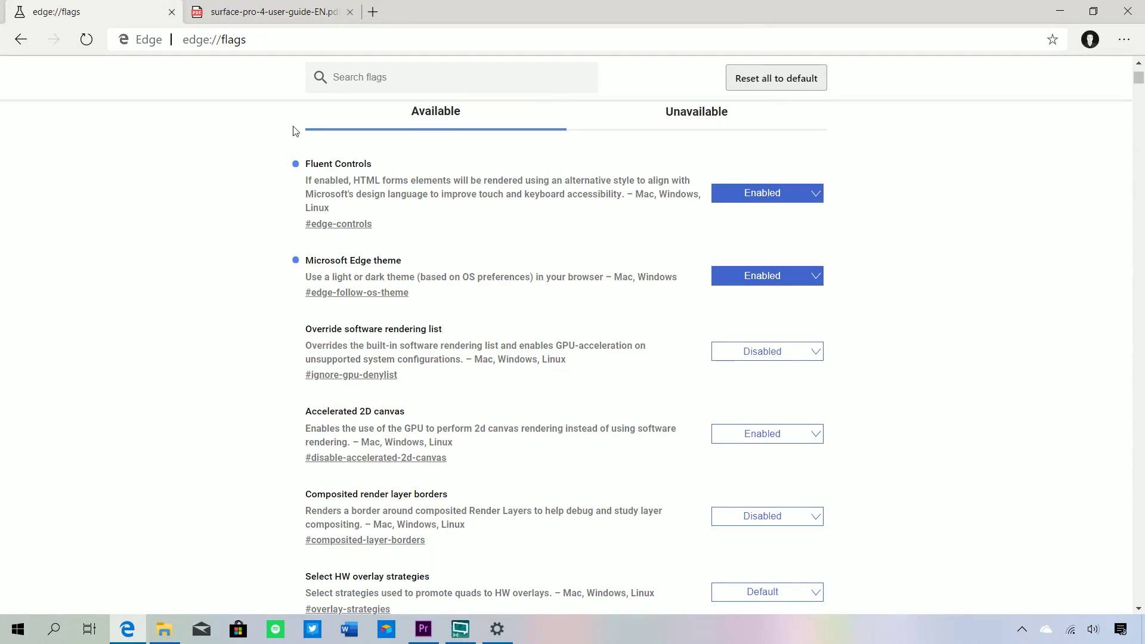
# Step: Switch to the surface-pro-4-user-guide-EN.pdf tab and scroll to its Contents page
pyautogui.click(241, 13)
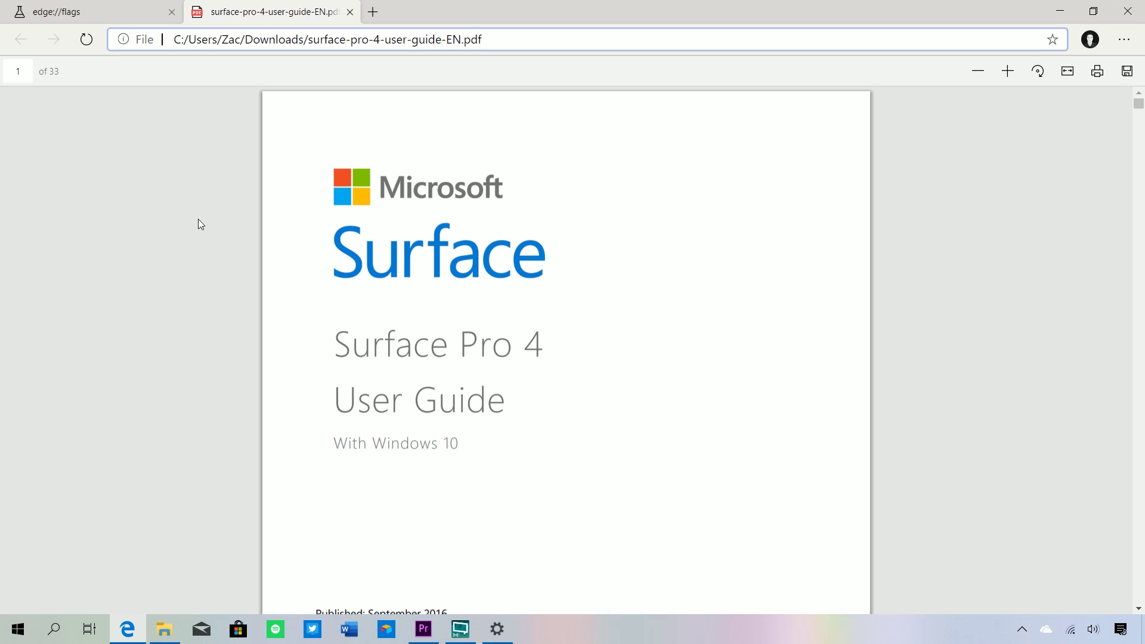
pyautogui.click(194, 287)
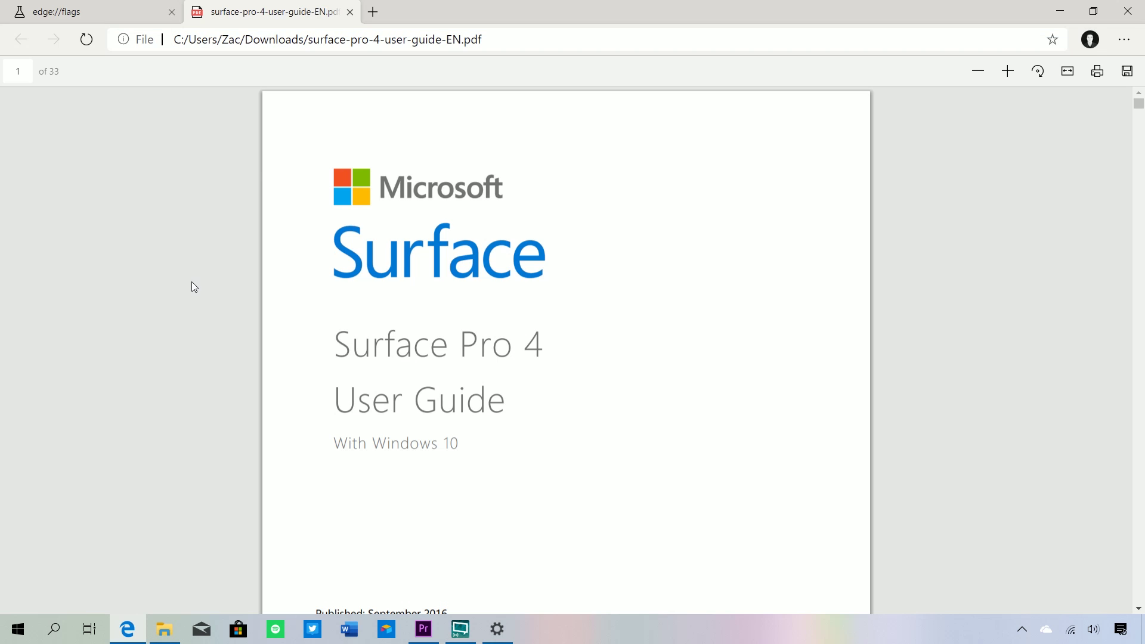
pyautogui.scroll(-15, 194, 288)
pyautogui.scroll(-3, 192, 282)
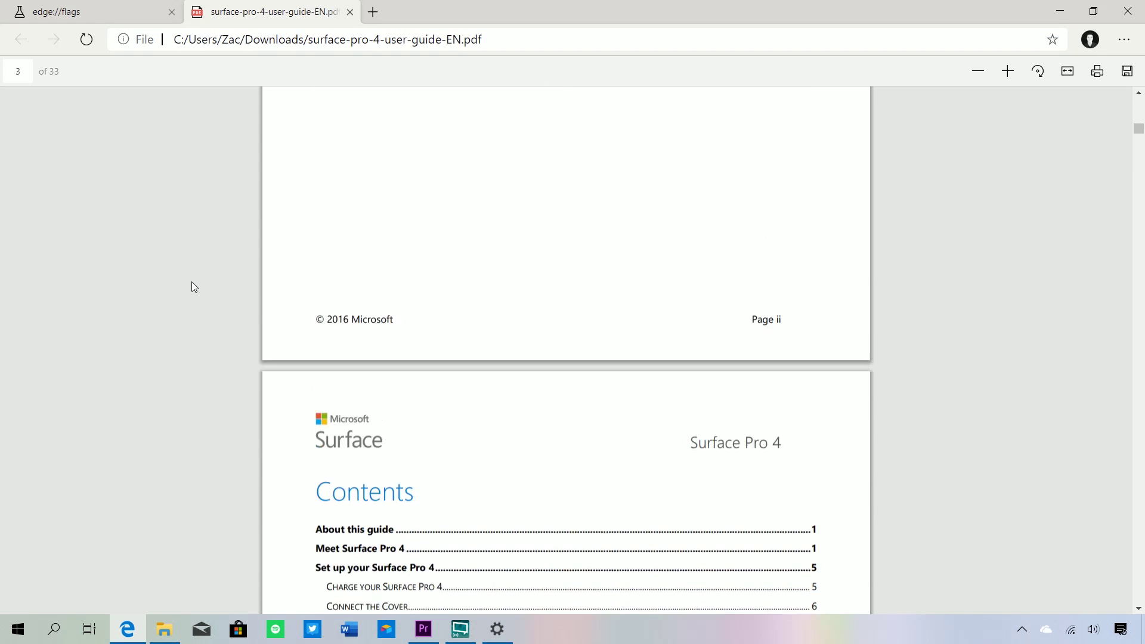
# Step: Open a new tab, bring up the address bar's emoji panel, then go to Apps > Manage apps
pyautogui.click(372, 12)
pyautogui.rightClick(380, 43)
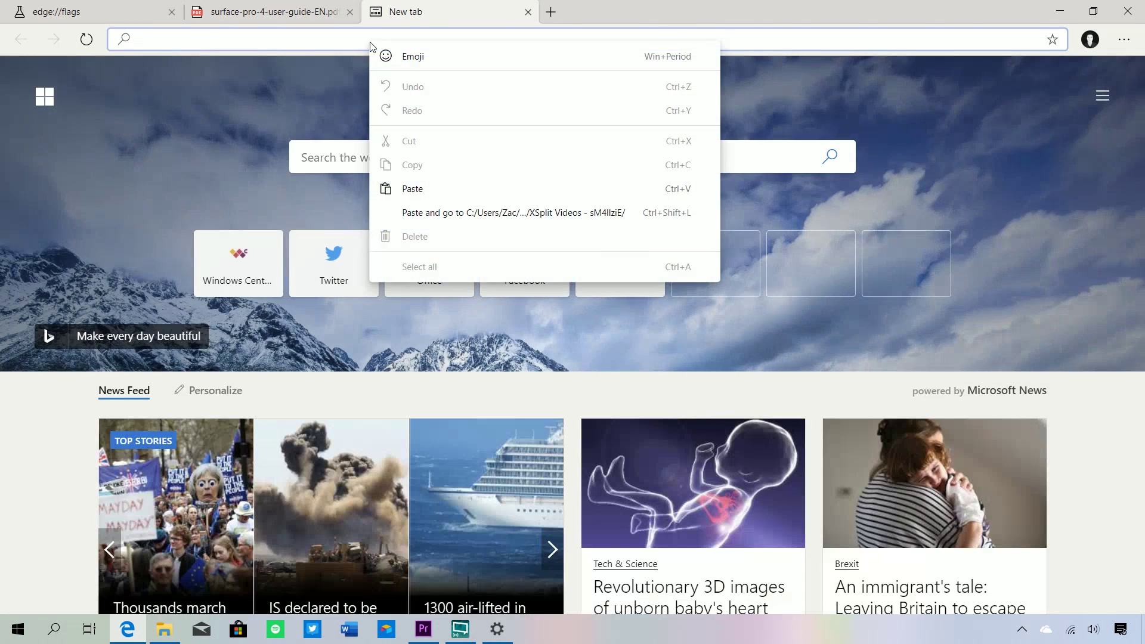
pyautogui.click(553, 57)
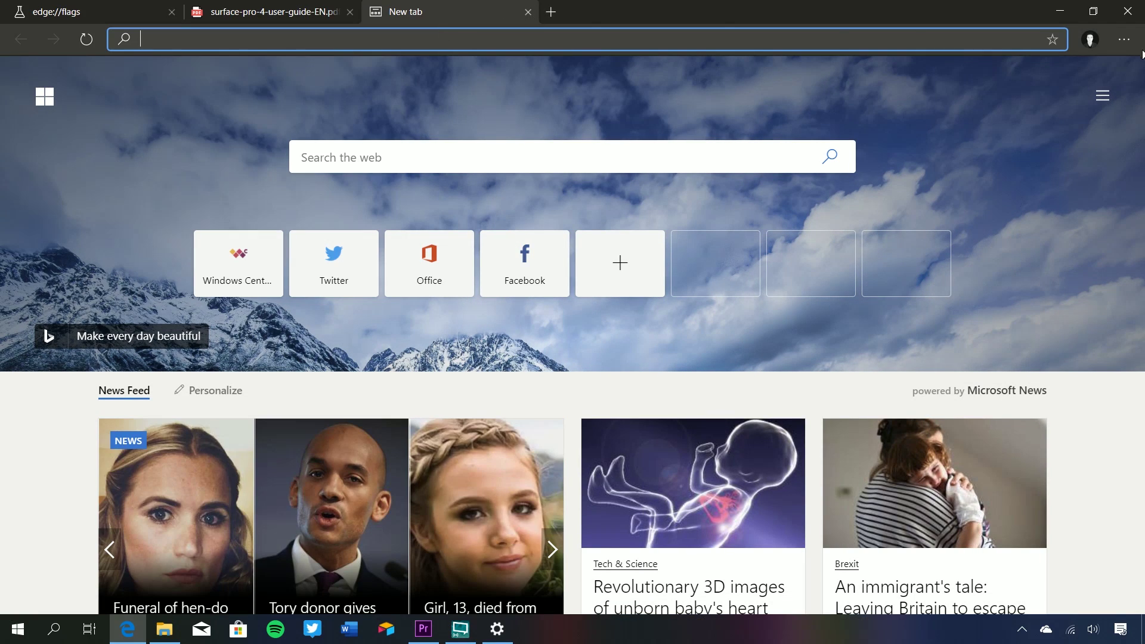
pyautogui.click(1124, 39)
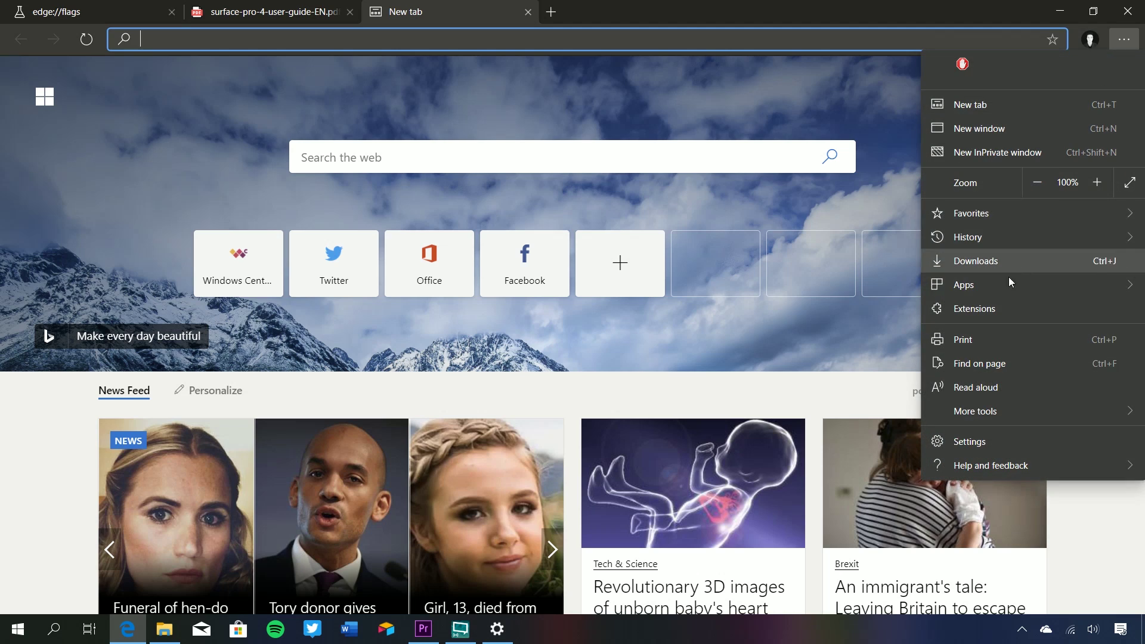
pyautogui.click(898, 294)
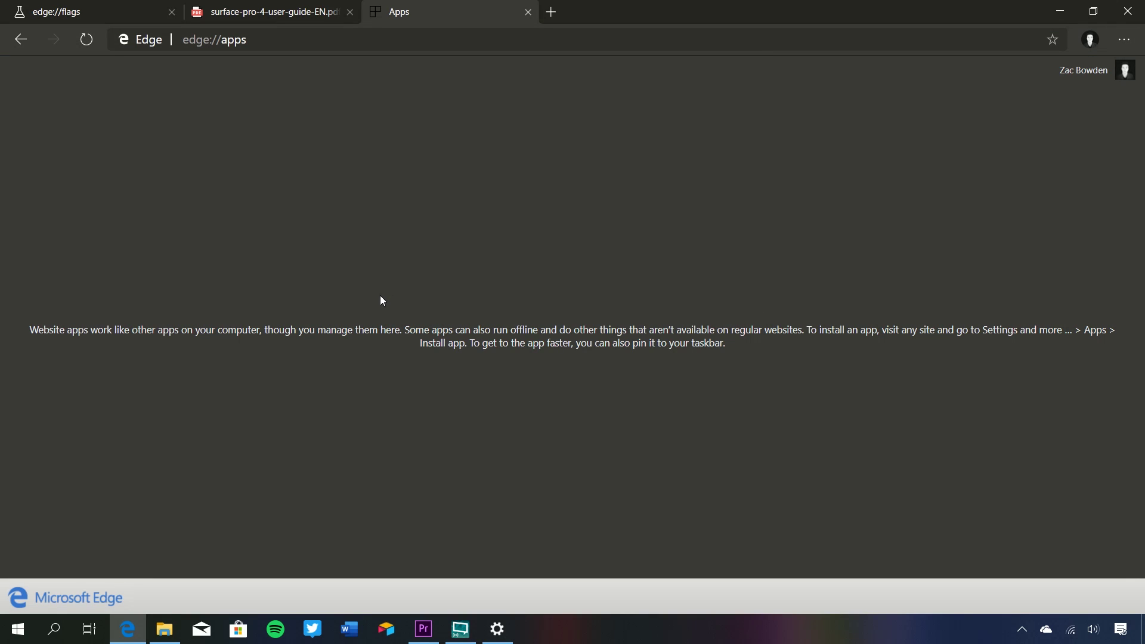
# Step: Install '(12) Home / Twitter' as an app from the menu's Apps section and confirm Install
pyautogui.click(275, 18)
pyautogui.click(432, 18)
pyautogui.click(375, 43)
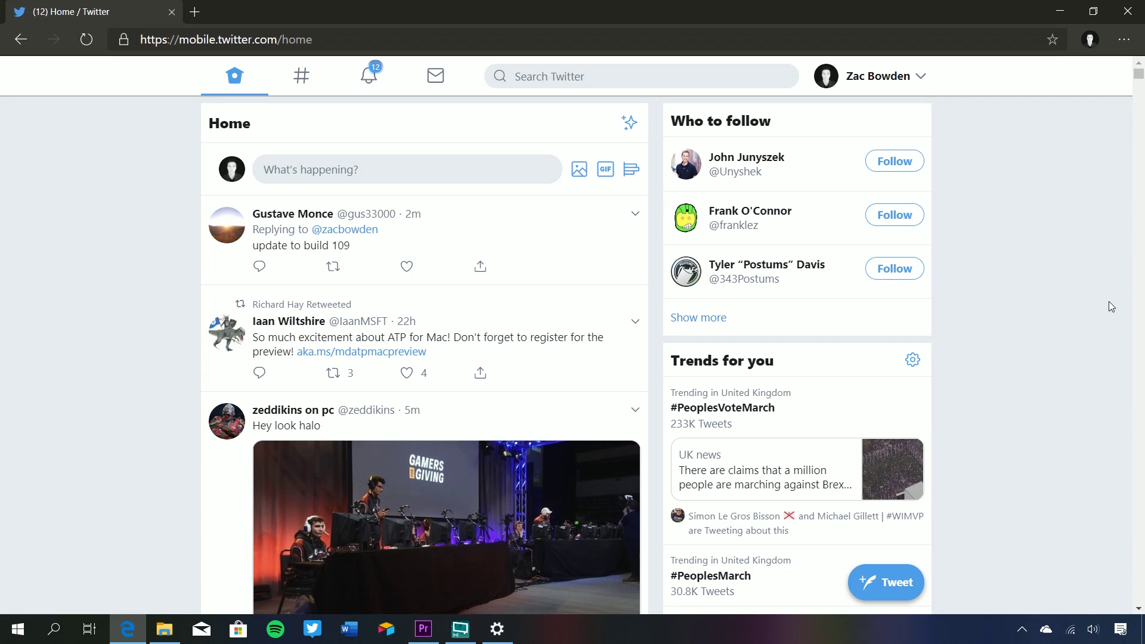
pyautogui.click(1123, 39)
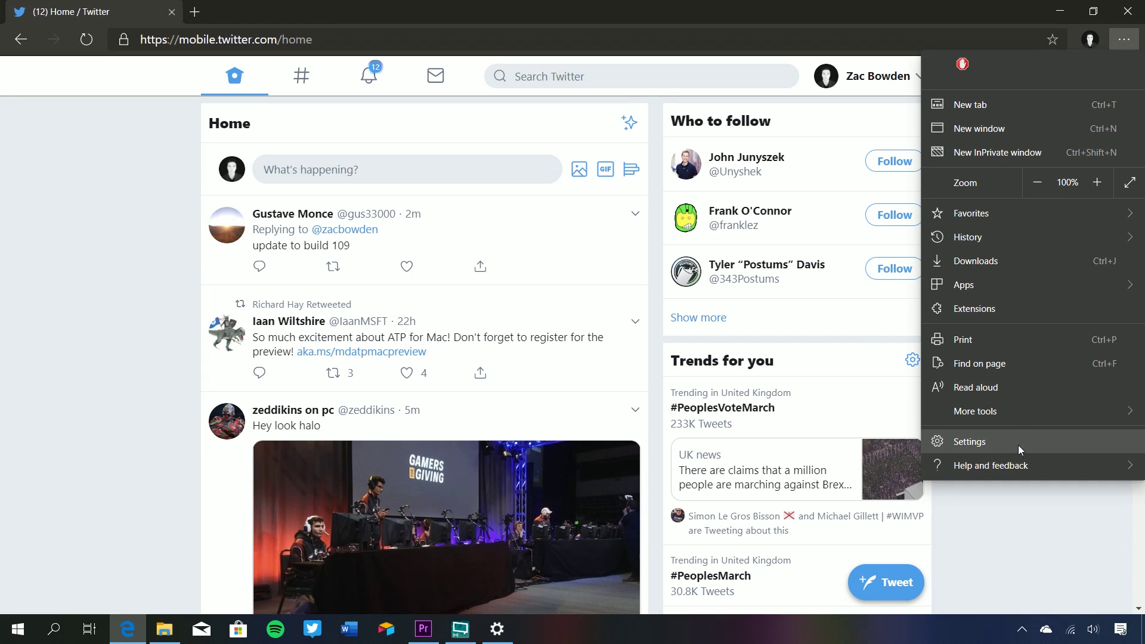
pyautogui.moveTo(989, 286)
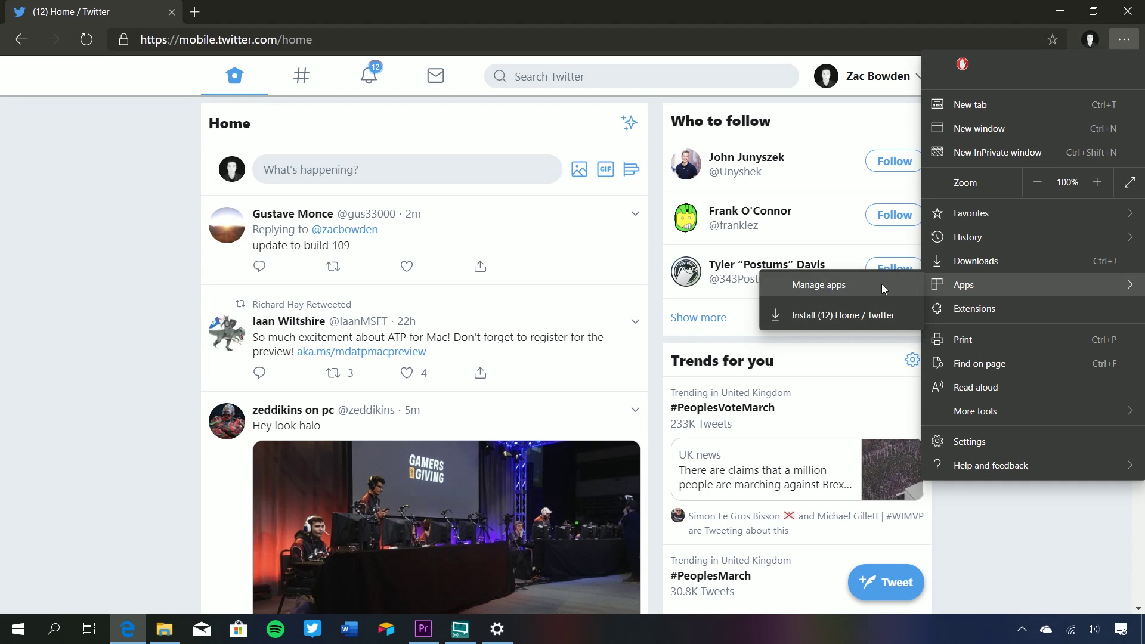
pyautogui.click(843, 315)
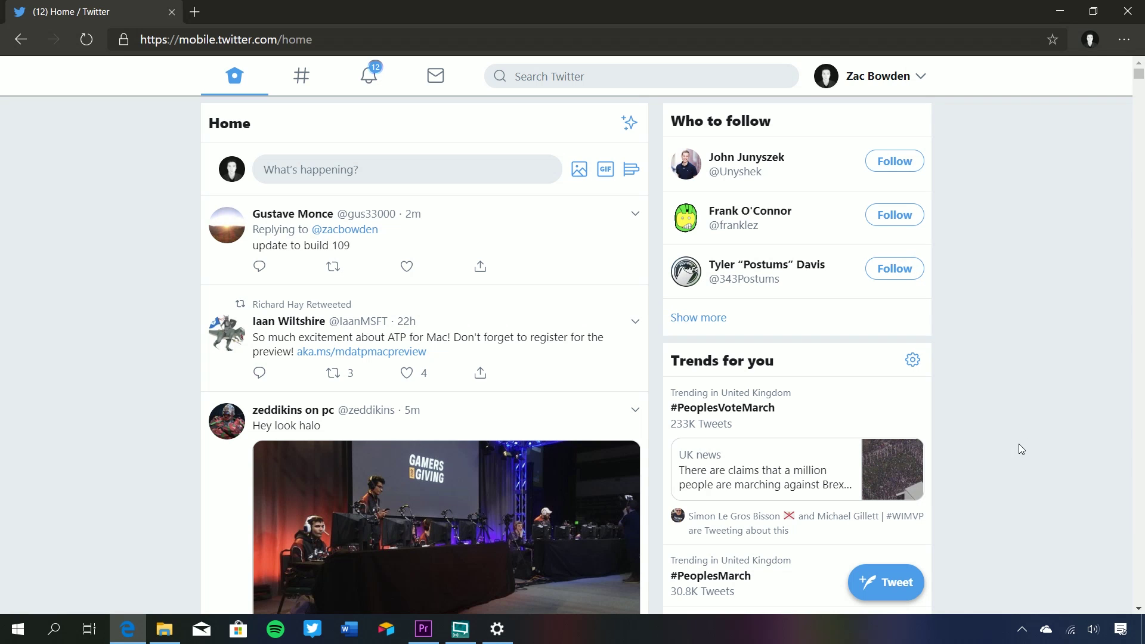
pyautogui.click(637, 163)
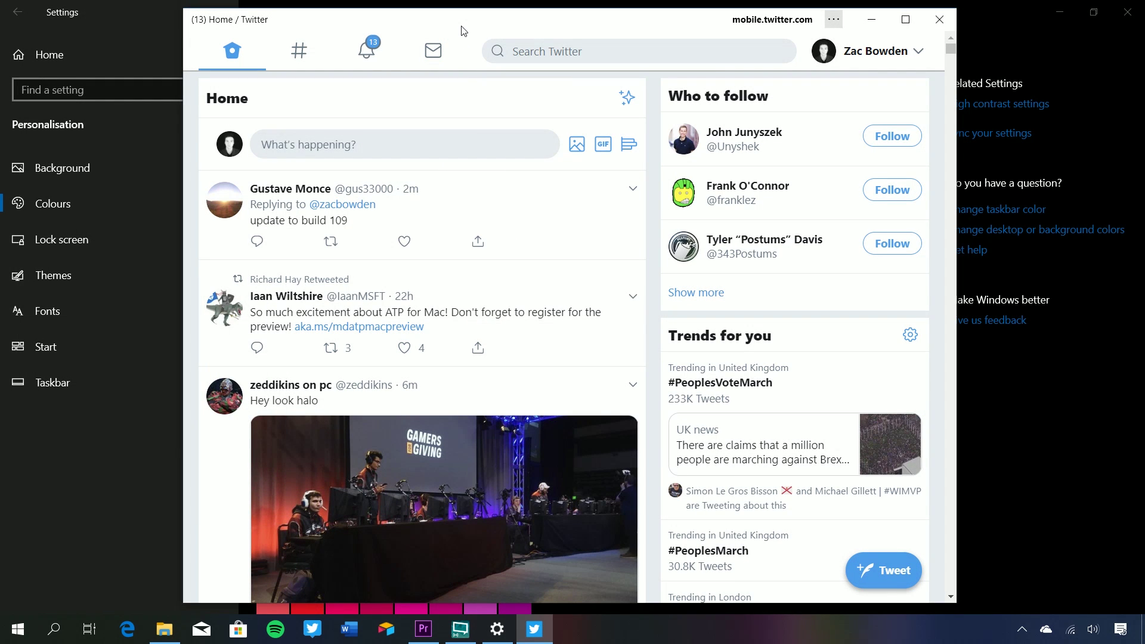
# Step: Maximize the Twitter app window, close Settings, view the app's options, and return to Edge
pyautogui.doubleClick(460, 25)
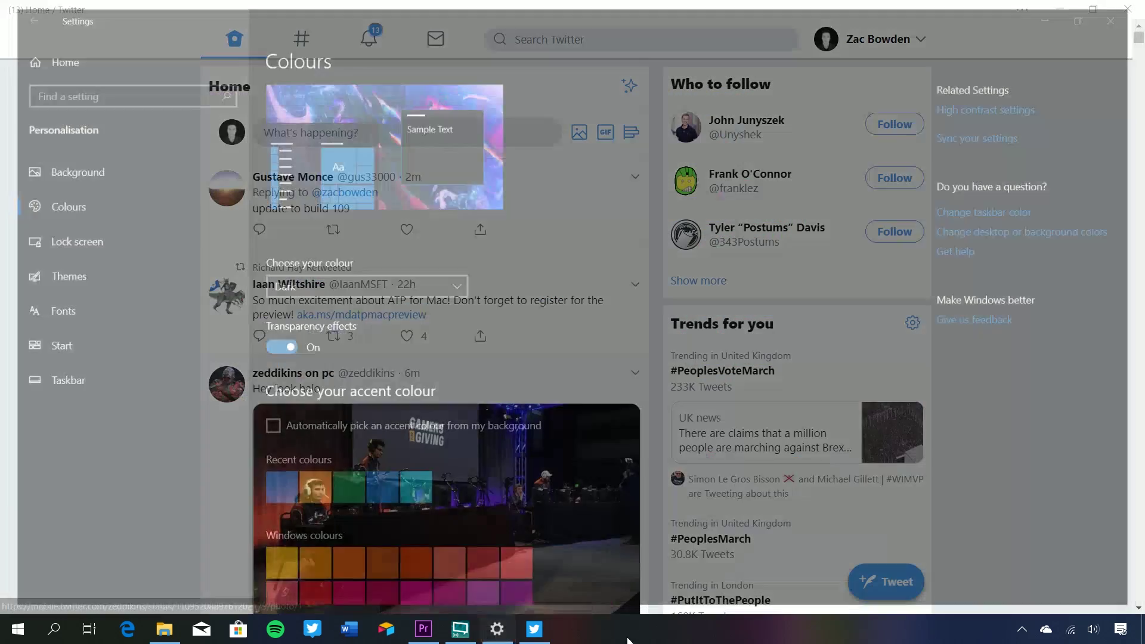
pyautogui.click(584, 540)
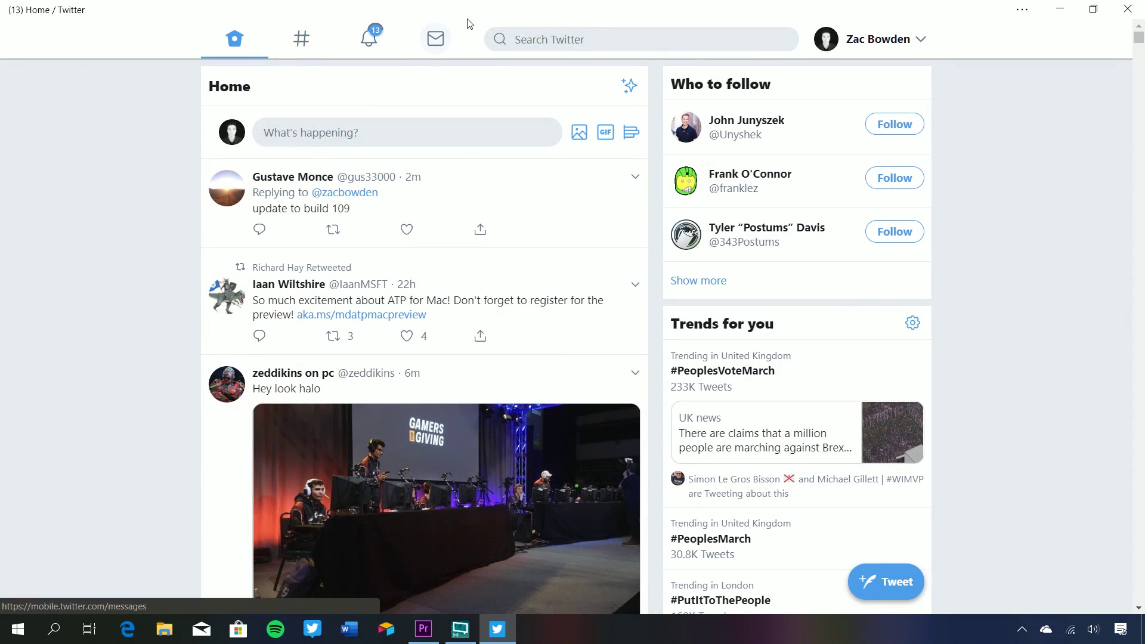
pyautogui.moveTo(467, 20); pyautogui.dragTo(423, 78)
pyautogui.doubleClick(424, 78)
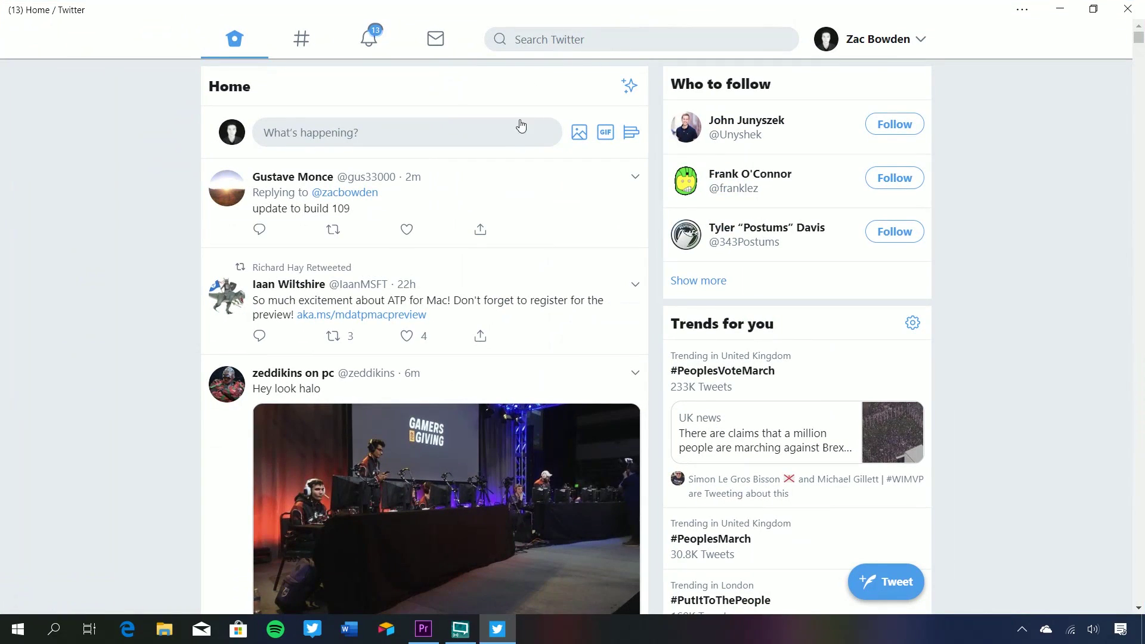
pyautogui.click(1021, 11)
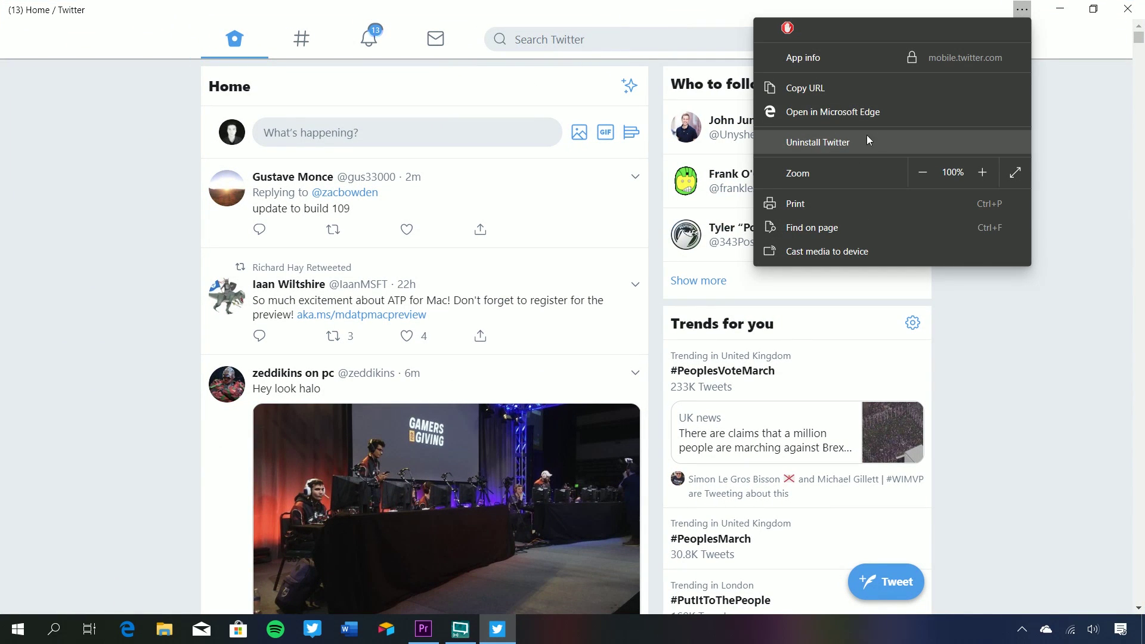
pyautogui.click(127, 629)
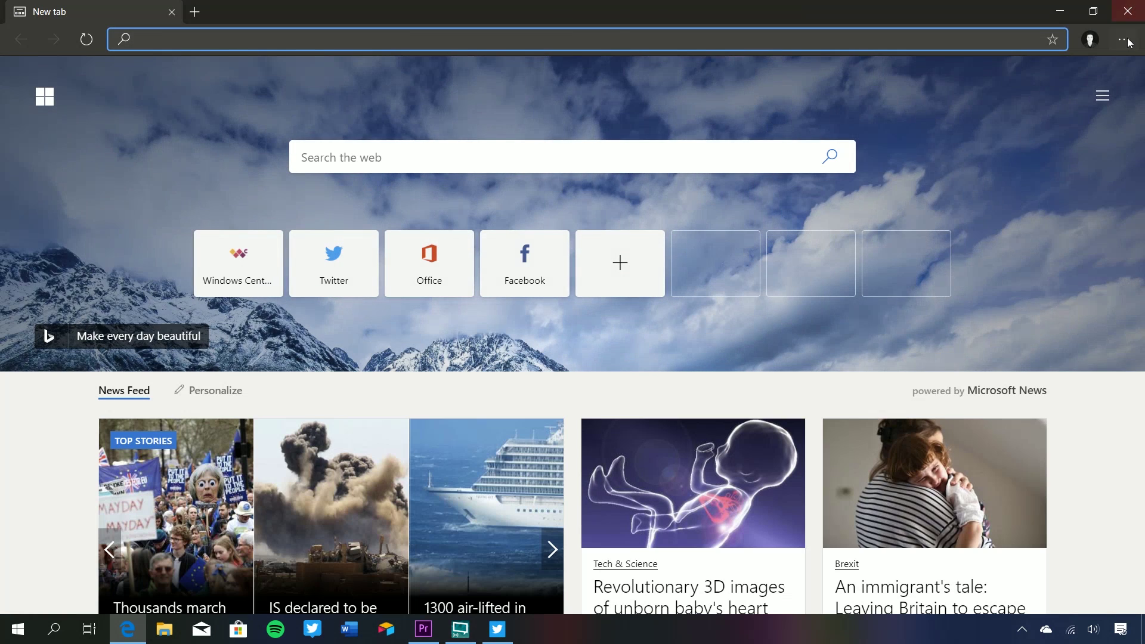
# Step: Open the Apps > Manage apps page listing installed apps
pyautogui.click(1123, 39)
pyautogui.moveTo(993, 287)
pyautogui.click(894, 286)
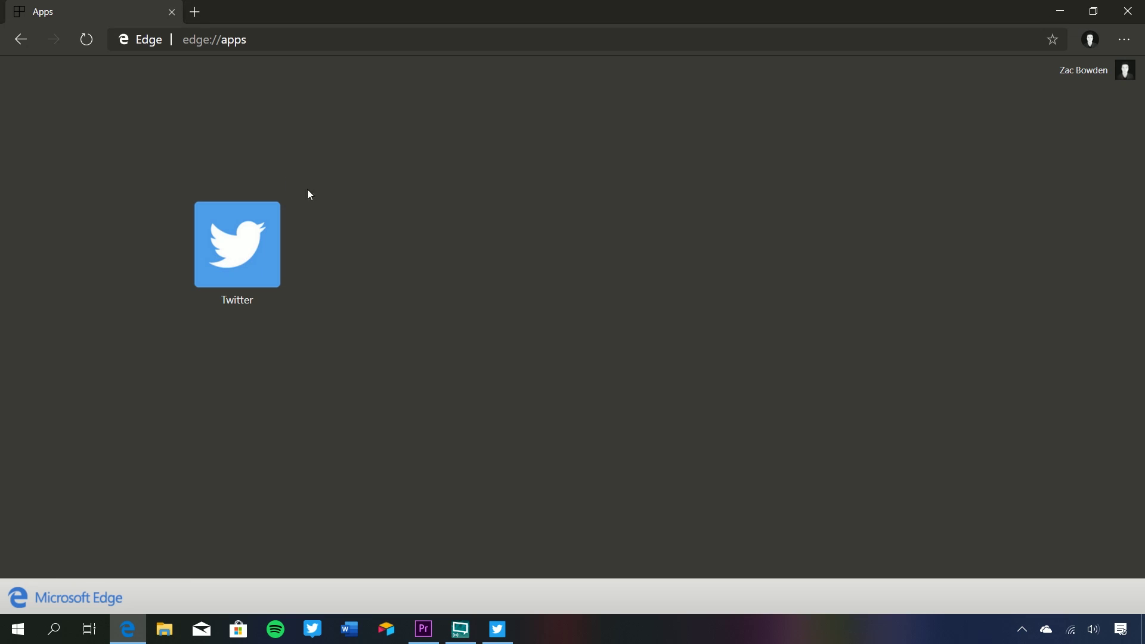
# Step: In a new tab, go to pwa.rocks and open the Paper Planes web app
pyautogui.click(195, 12)
pyautogui.write('ocks')
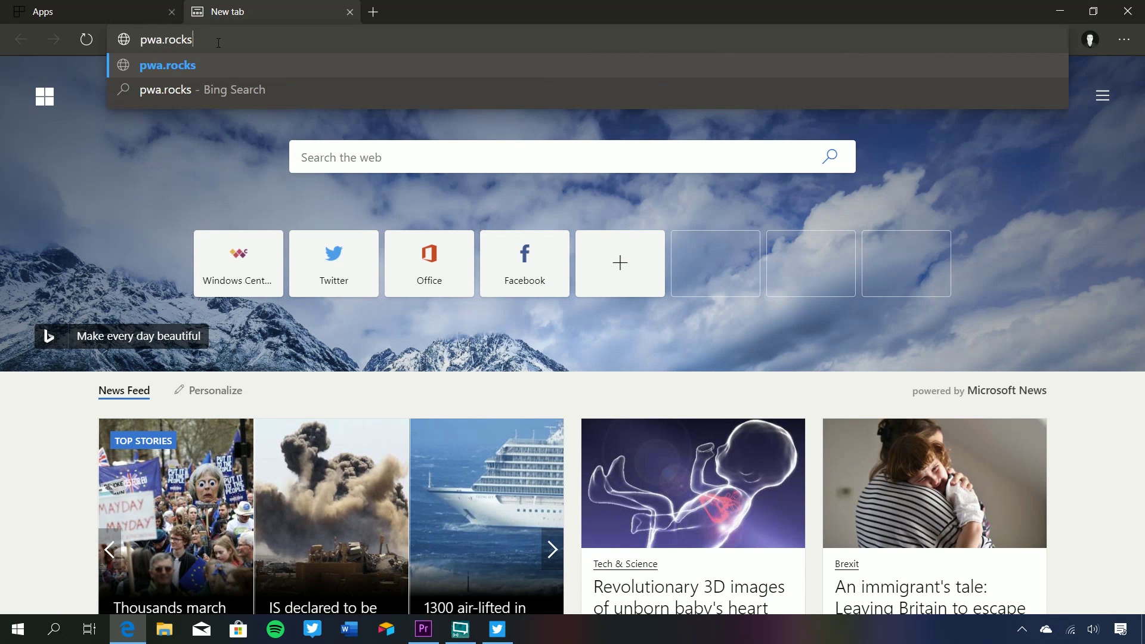
pyautogui.press('Return')
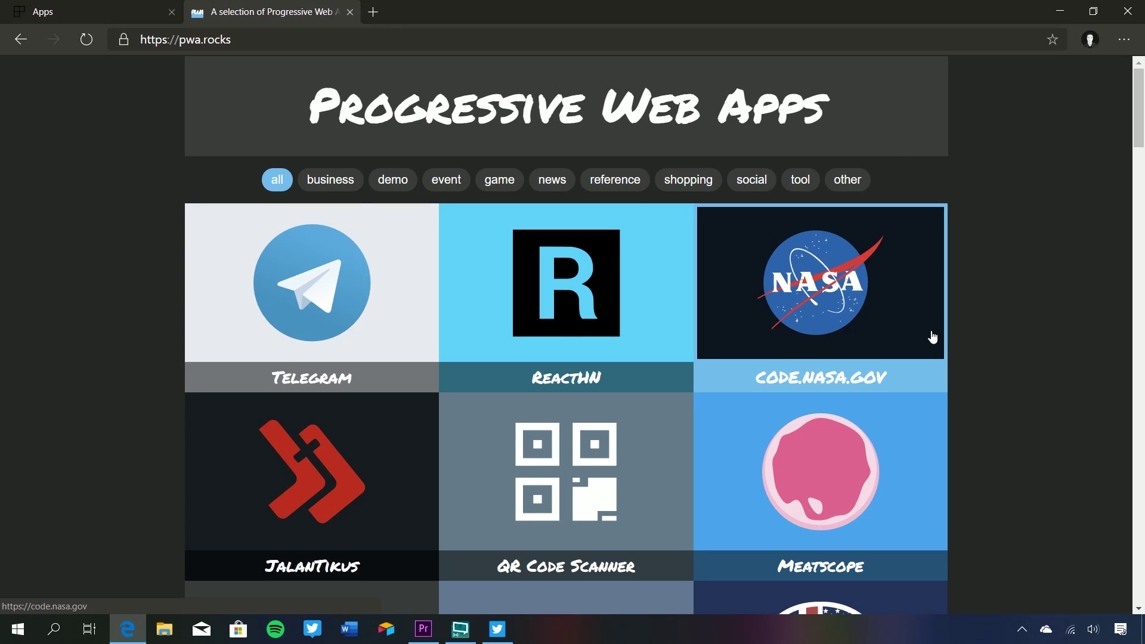
pyautogui.scroll(-8, 933, 335)
pyautogui.scroll(-5, 933, 337)
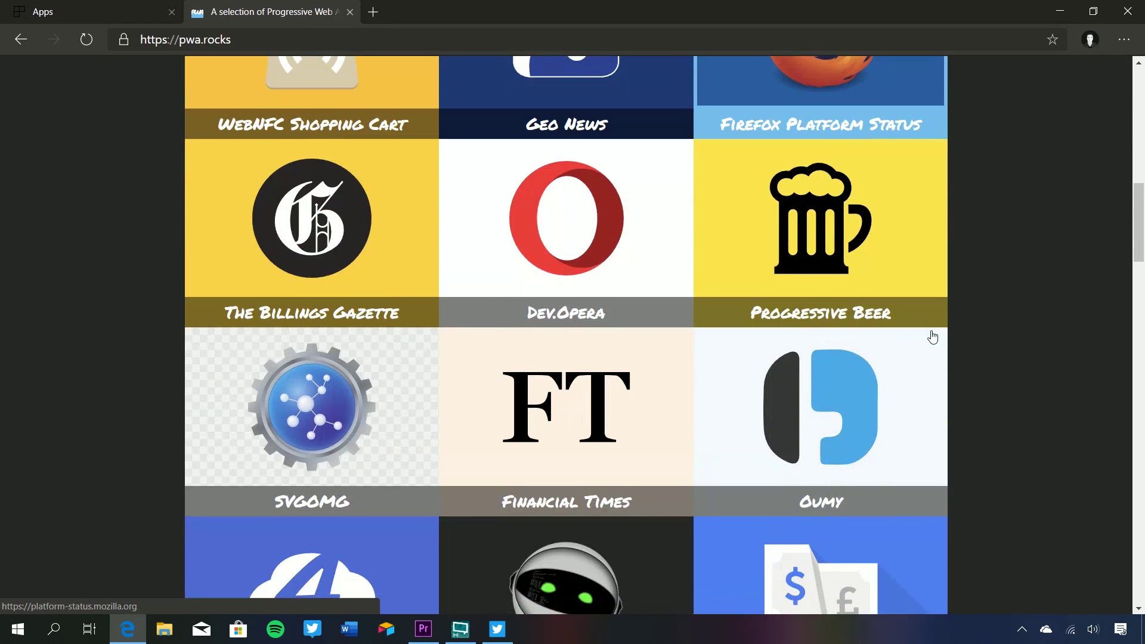
pyautogui.scroll(-19, 620, 387)
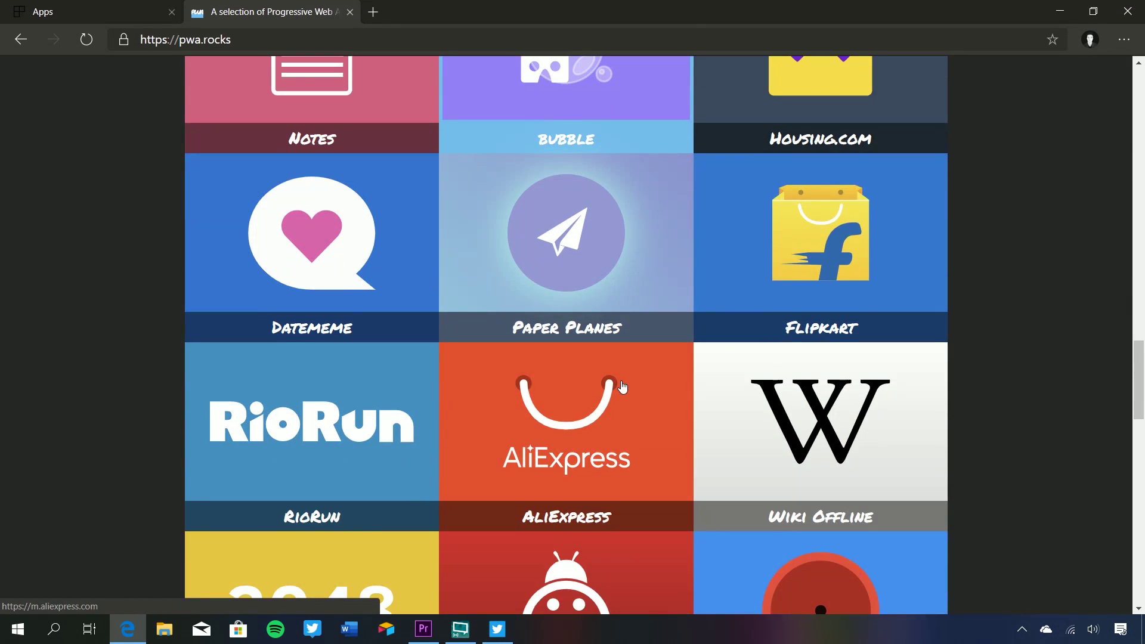
pyautogui.click(562, 271)
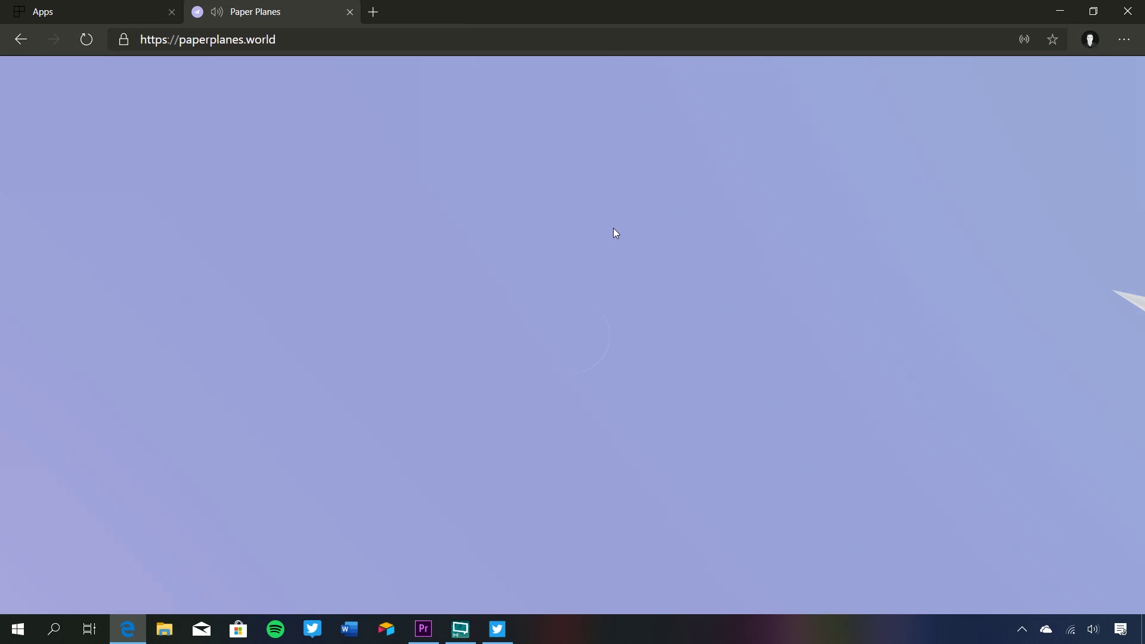
# Step: Install Paper Planes as an app, maximize its window, then close it
pyautogui.click(1124, 40)
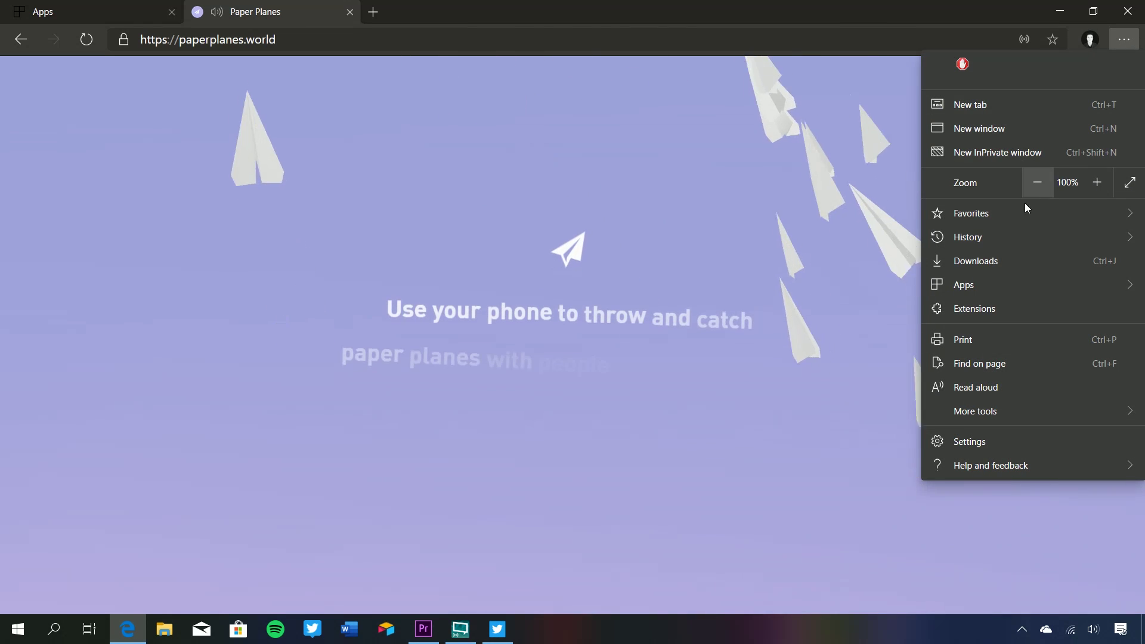
pyautogui.moveTo(984, 292)
pyautogui.click(841, 314)
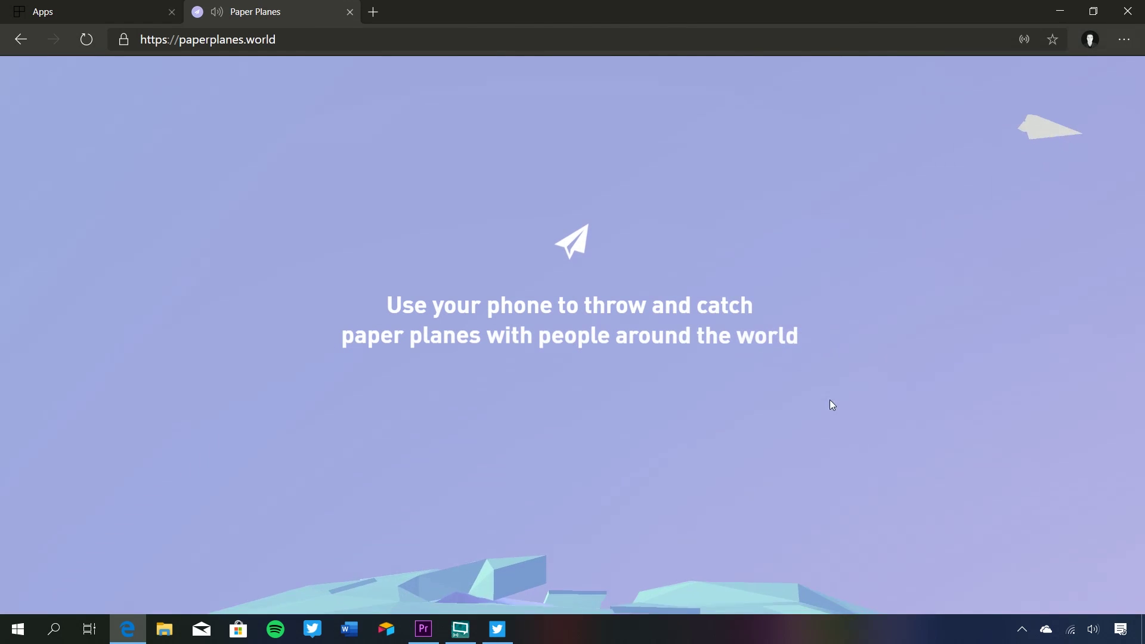
pyautogui.click(638, 163)
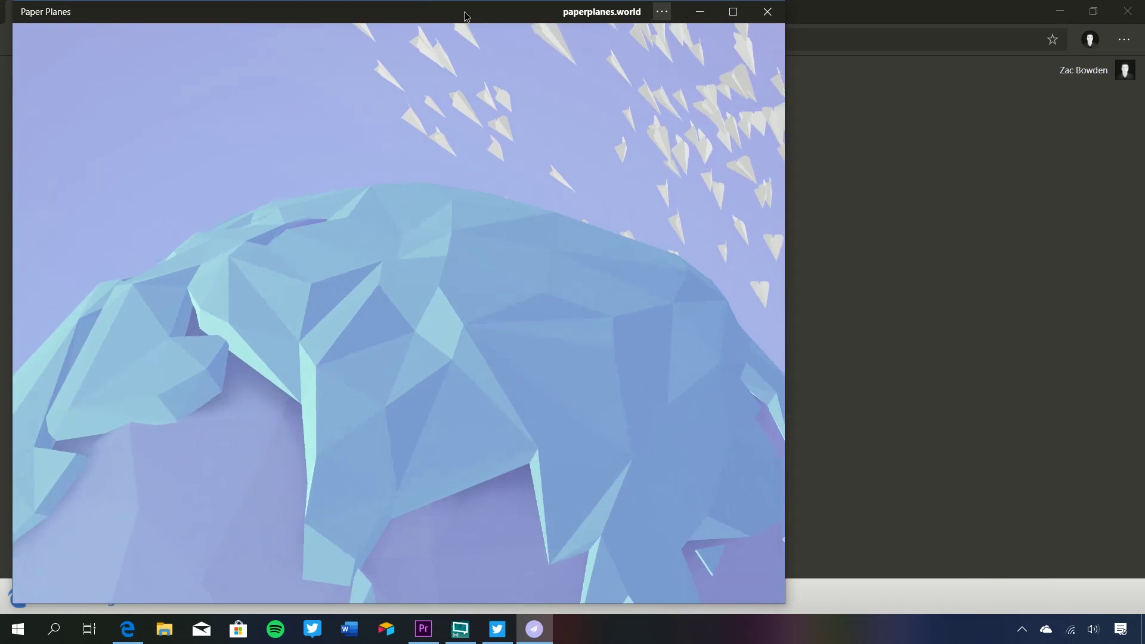
pyautogui.doubleClick(462, 19)
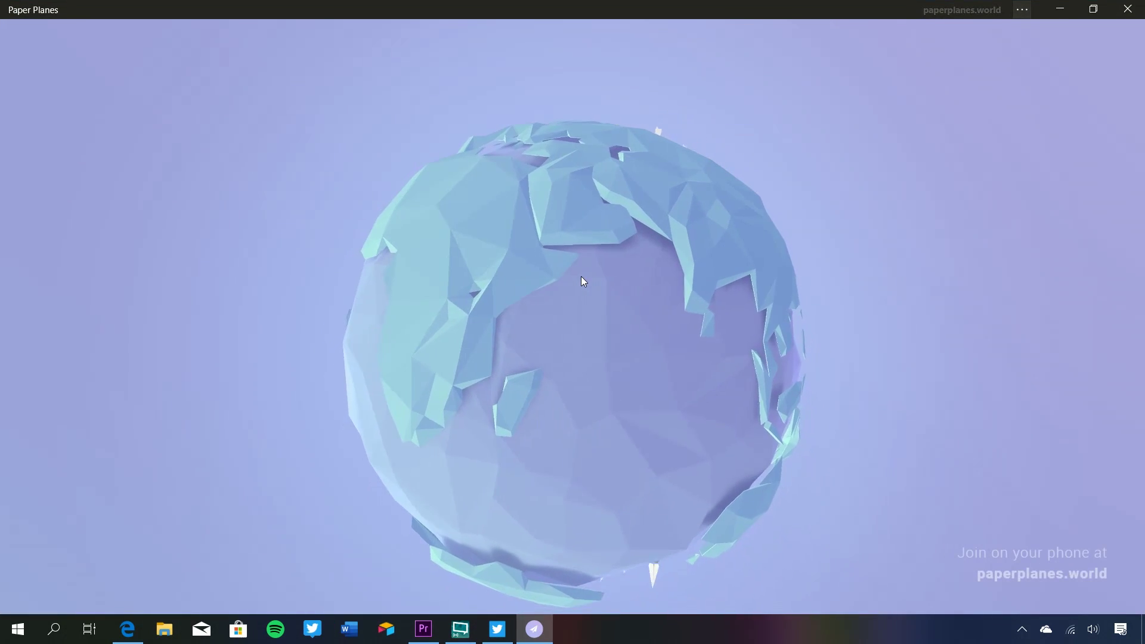
pyautogui.click(1127, 8)
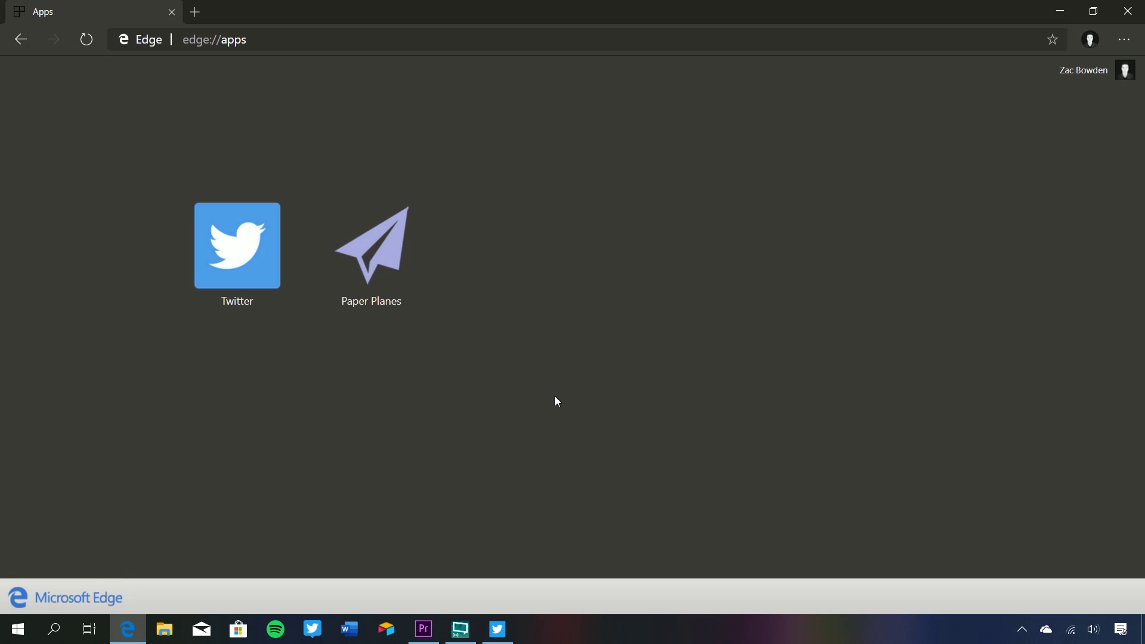
# Step: Turn the Twitter app's 'Open as window' off, launch it, go back, and turn it on again
pyautogui.rightClick(200, 227)
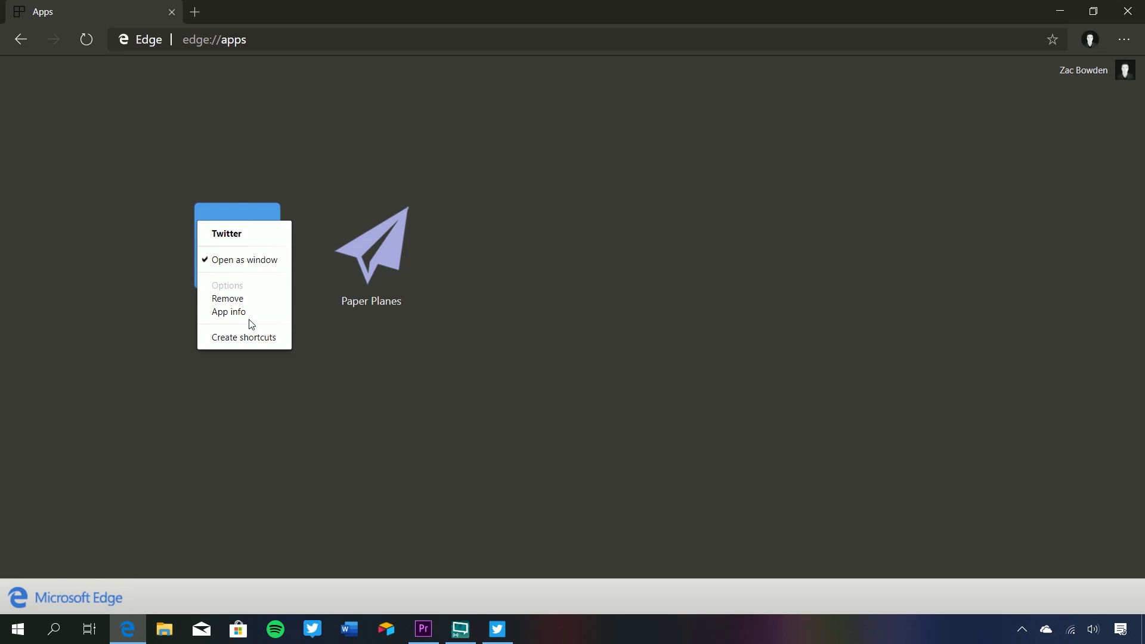
pyautogui.click(264, 261)
pyautogui.click(236, 245)
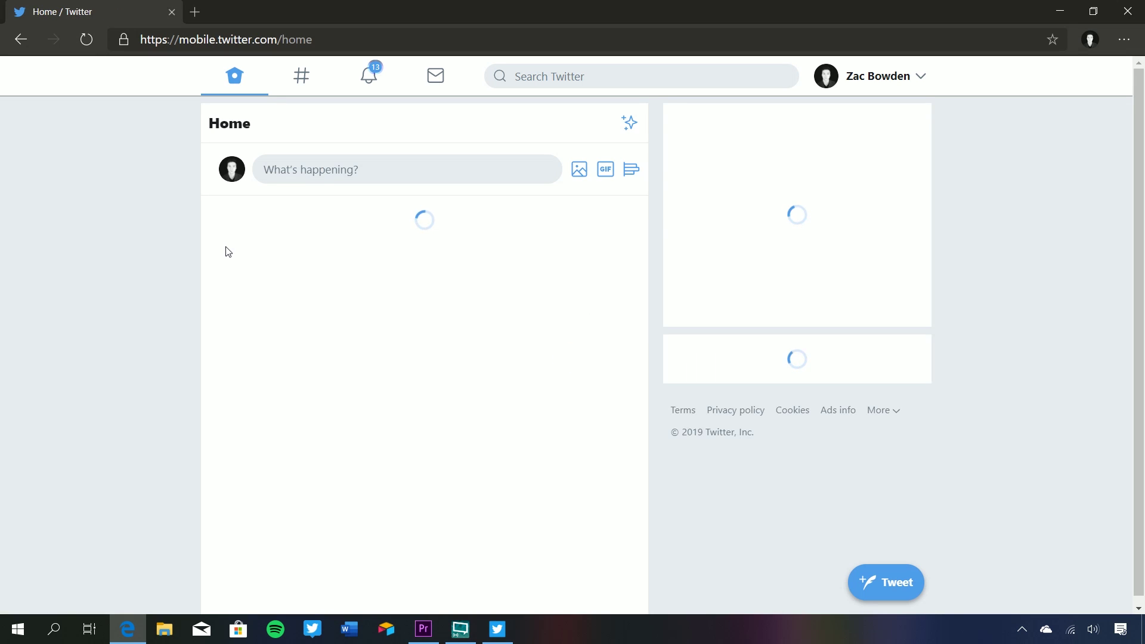
pyautogui.hotkey('alt', 'Left')
pyautogui.rightClick(247, 225)
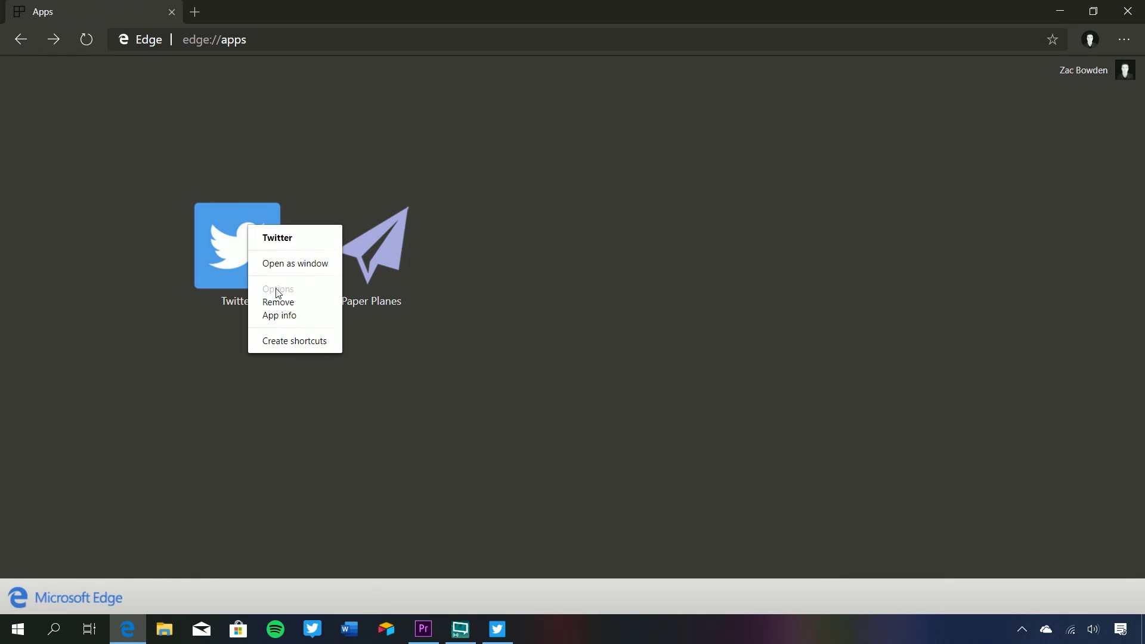
pyautogui.click(285, 263)
# Step: Open Create shortcuts for Twitter, cancel it, and close the apps page window
pyautogui.rightClick(248, 257)
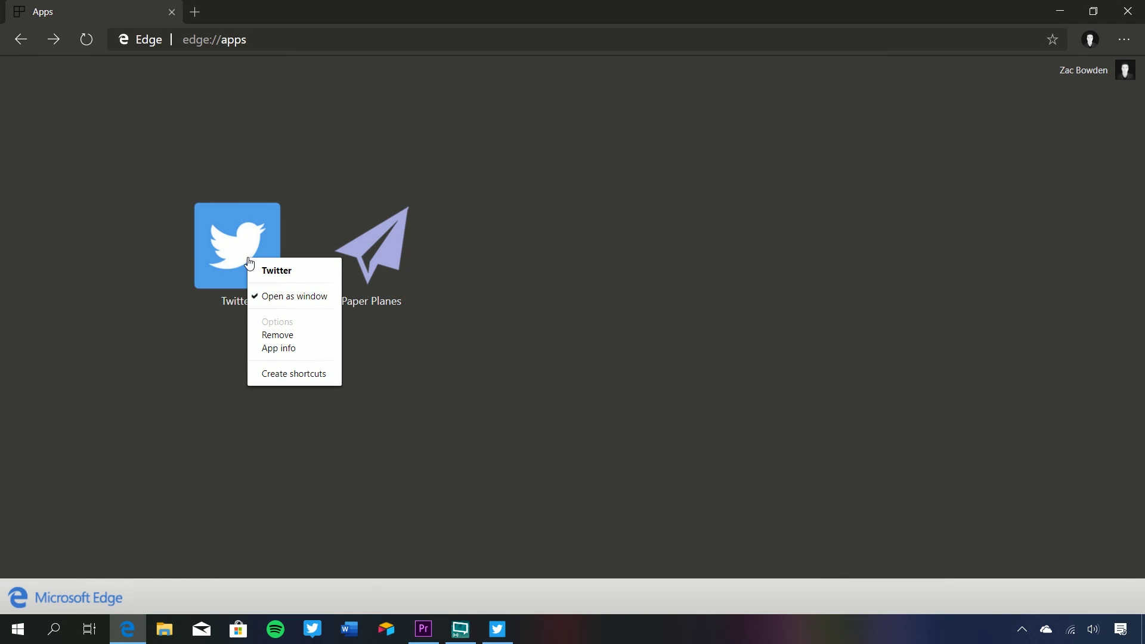
pyautogui.click(299, 373)
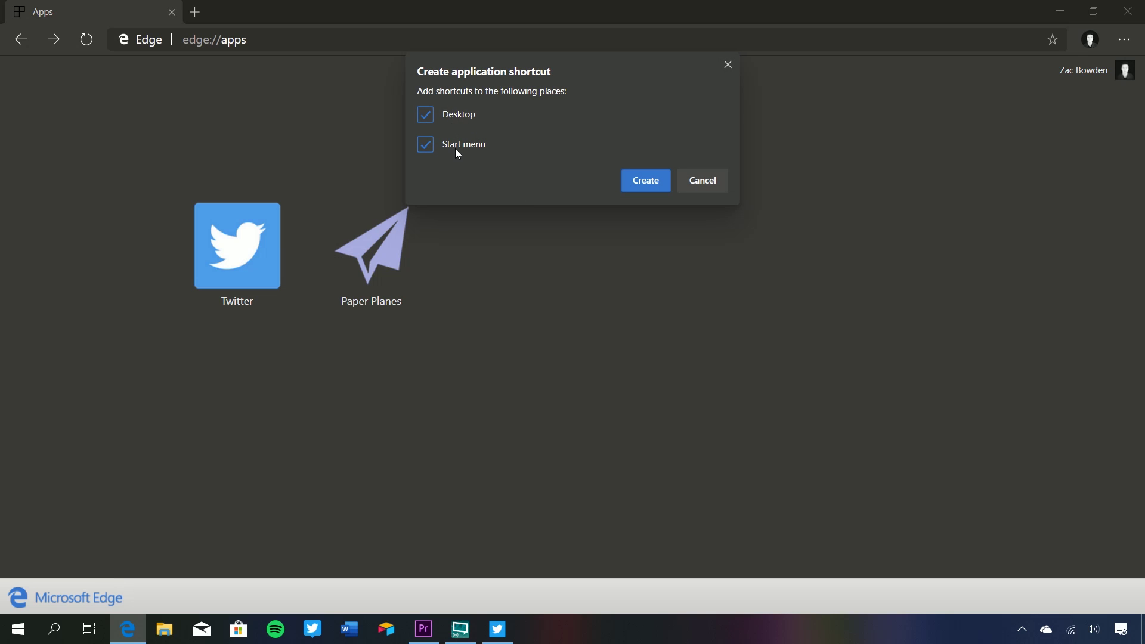
pyautogui.click(704, 181)
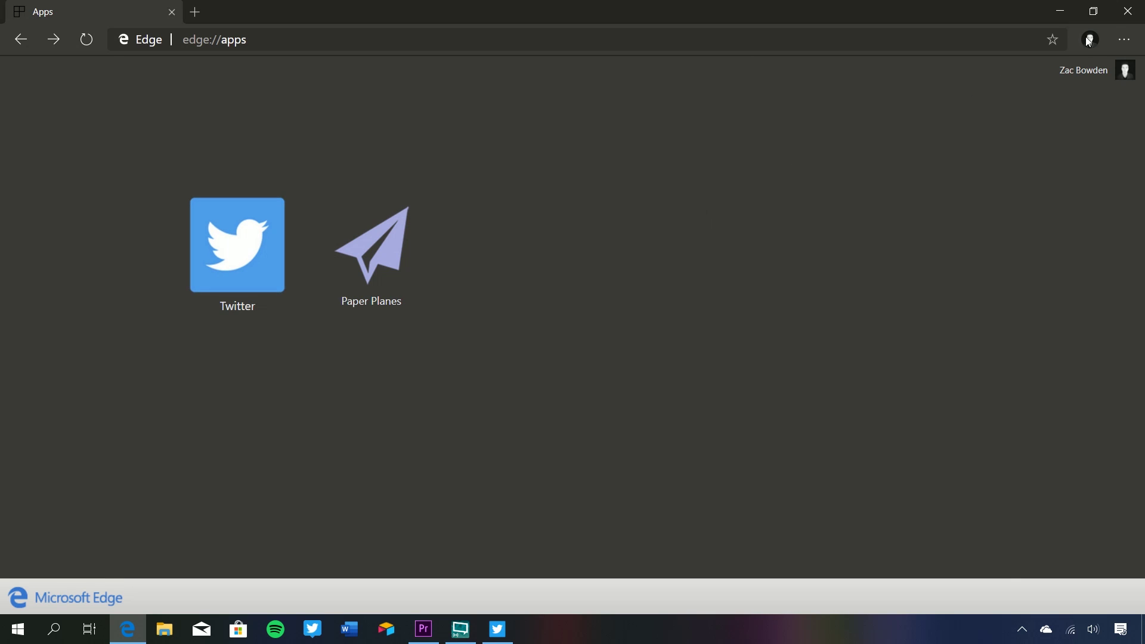
pyautogui.click(1127, 11)
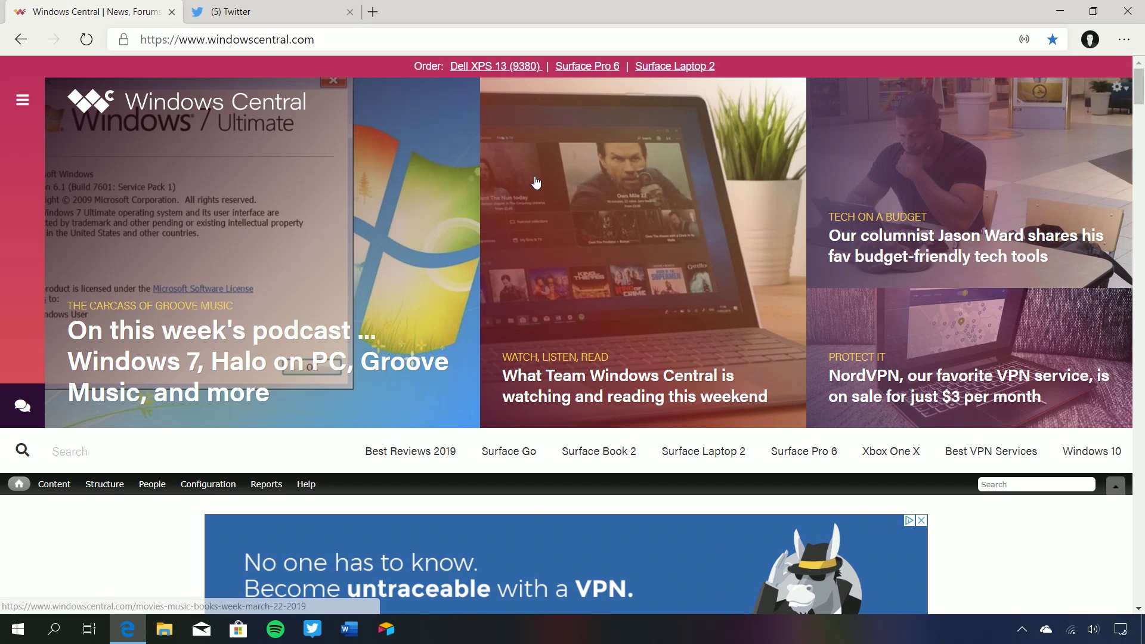